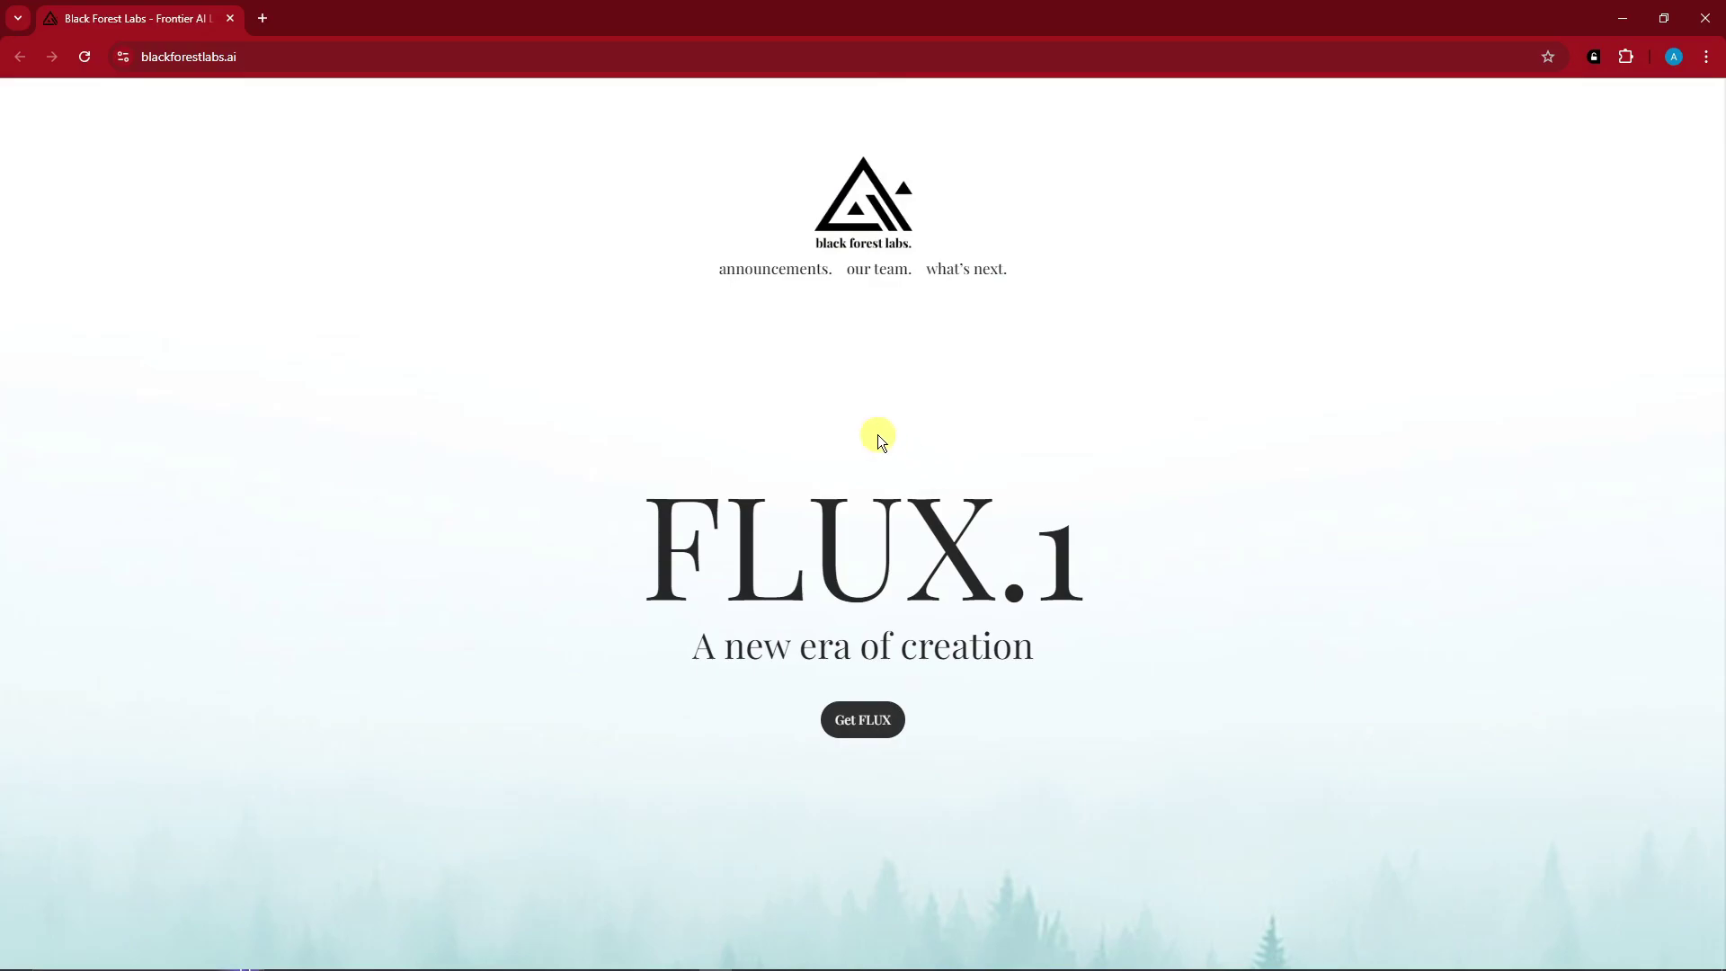
# Look over the FLUX.1 introduction on the Black Forest Labs home page, highlighting its heading.
pyautogui.scroll(-3, 877, 434)
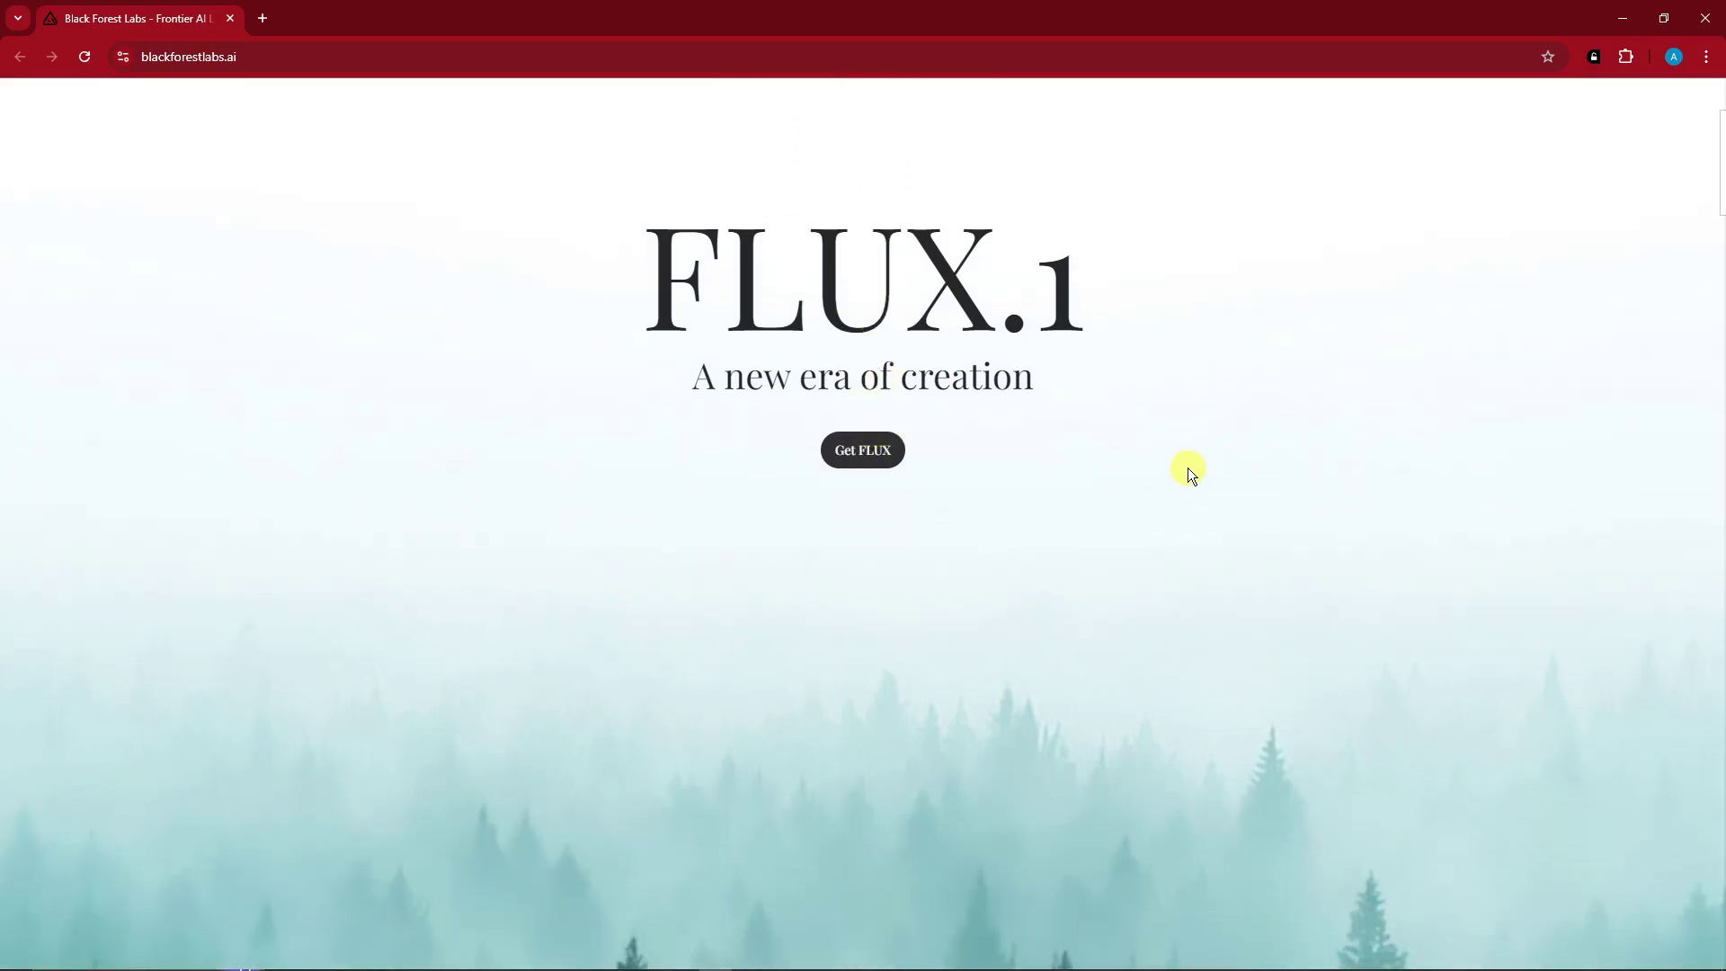
pyautogui.scroll(3, 1196, 458)
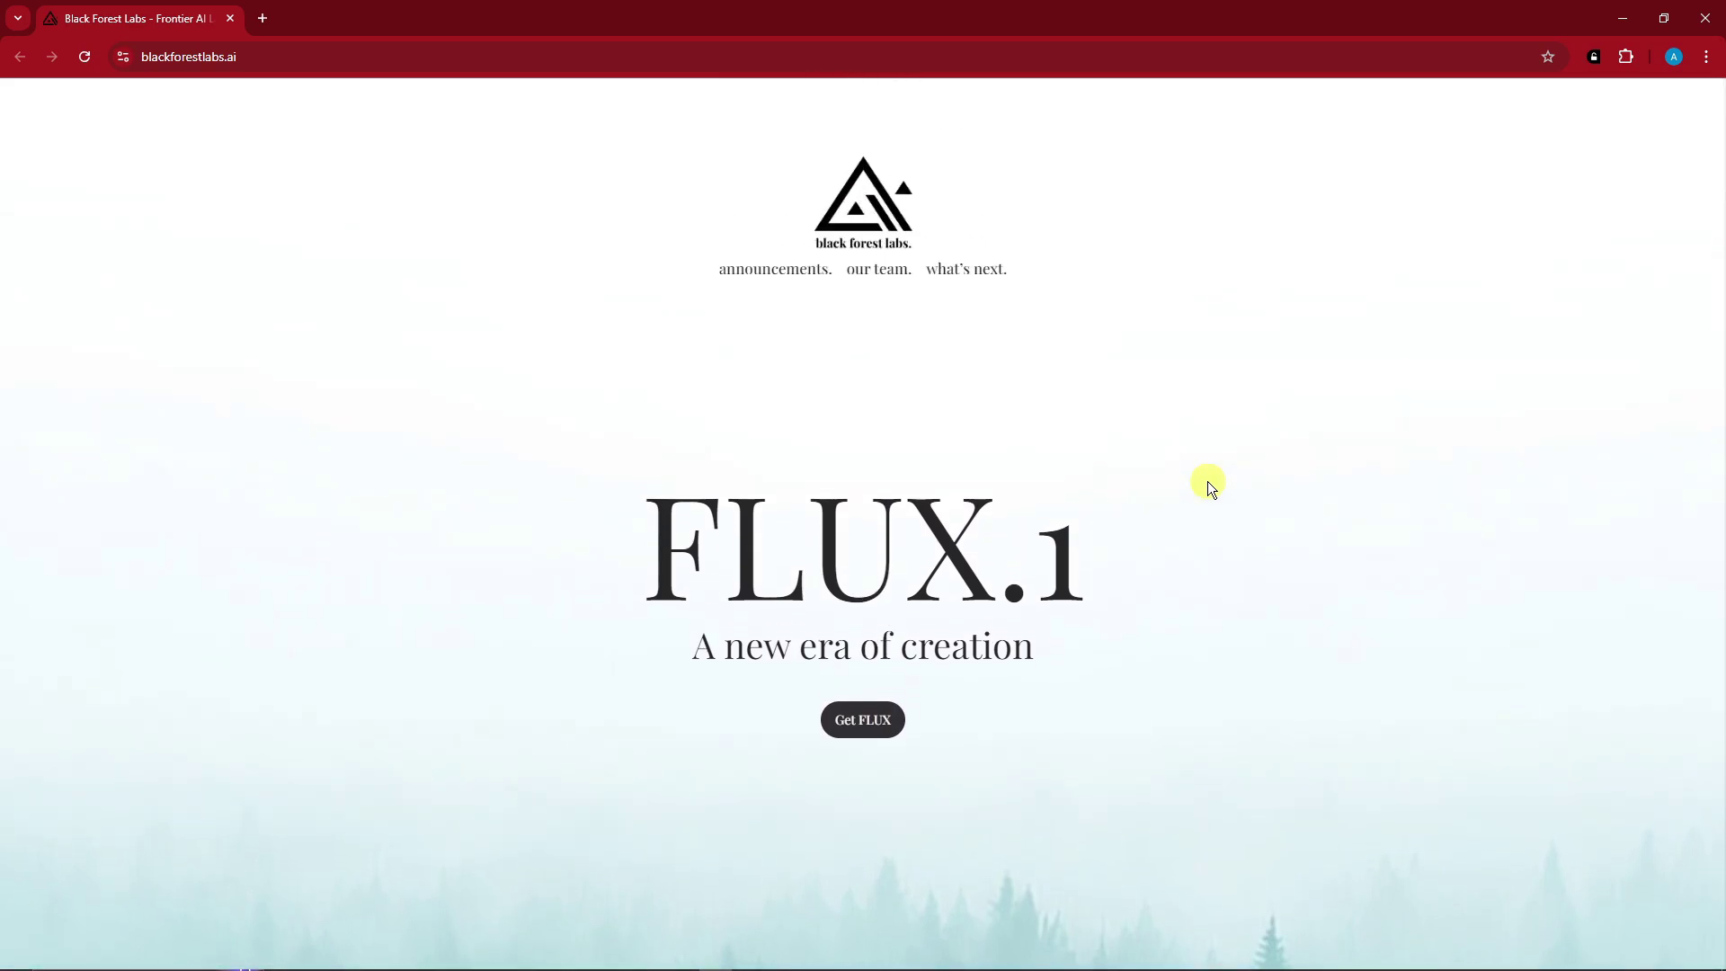
pyautogui.scroll(-1, 1209, 480)
pyautogui.scroll(-2, 1212, 478)
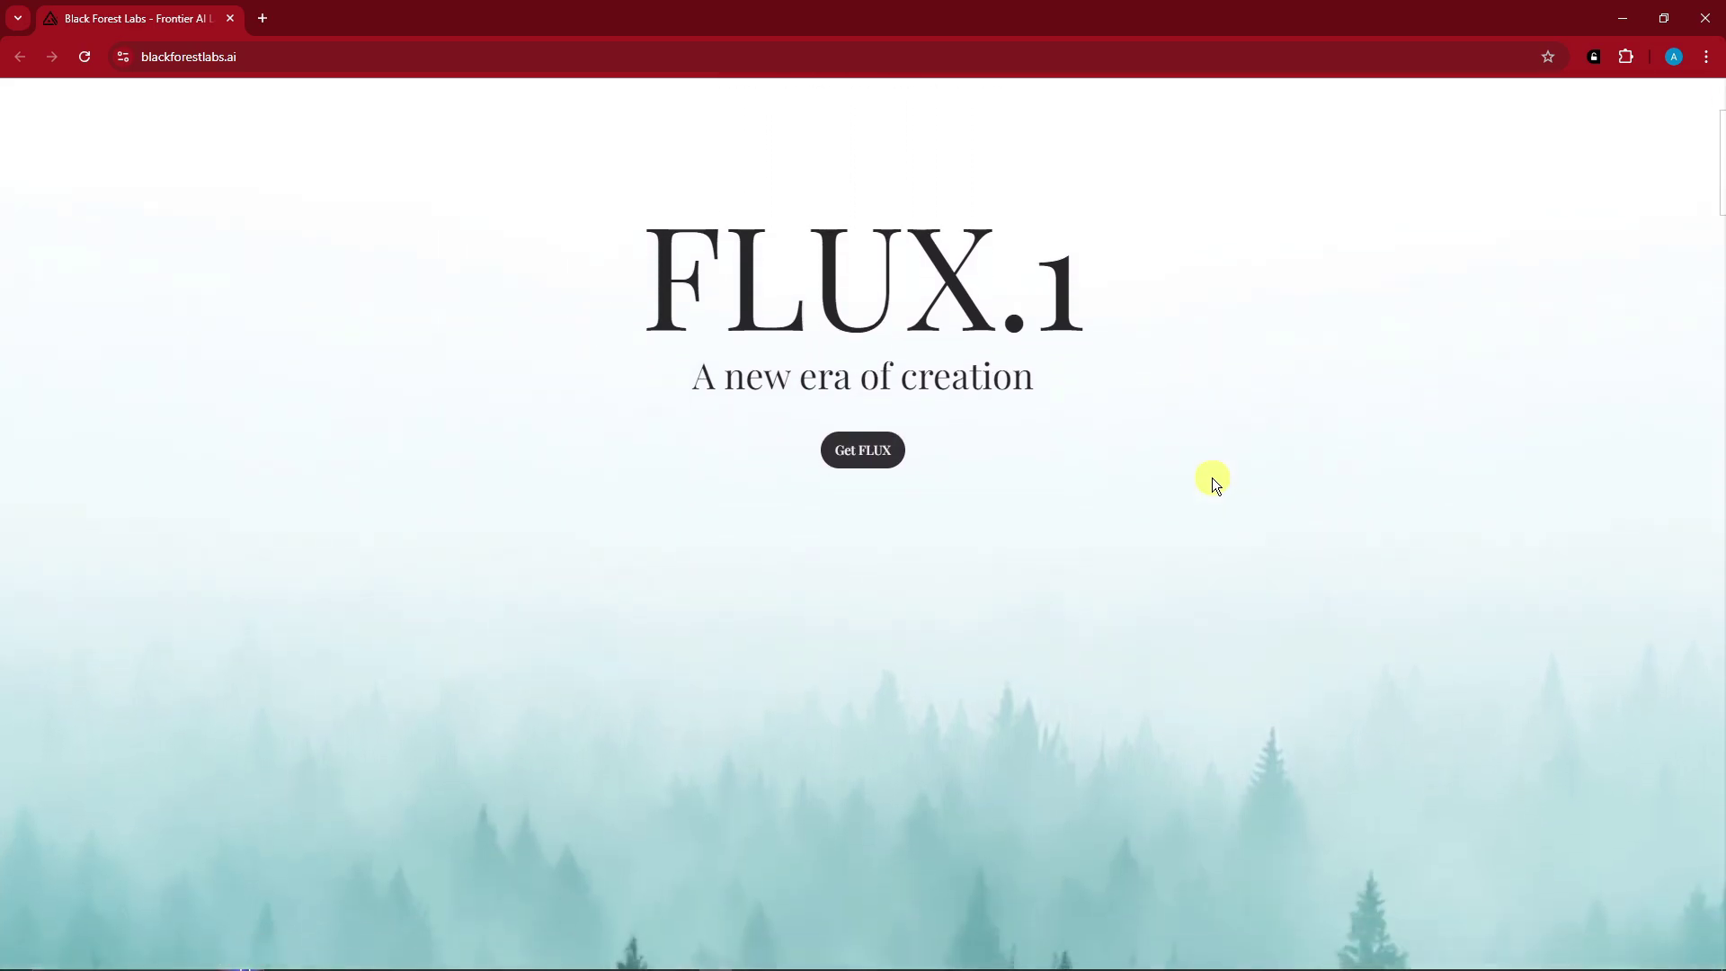
pyautogui.scroll(-2, 1212, 477)
pyautogui.scroll(4, 1212, 477)
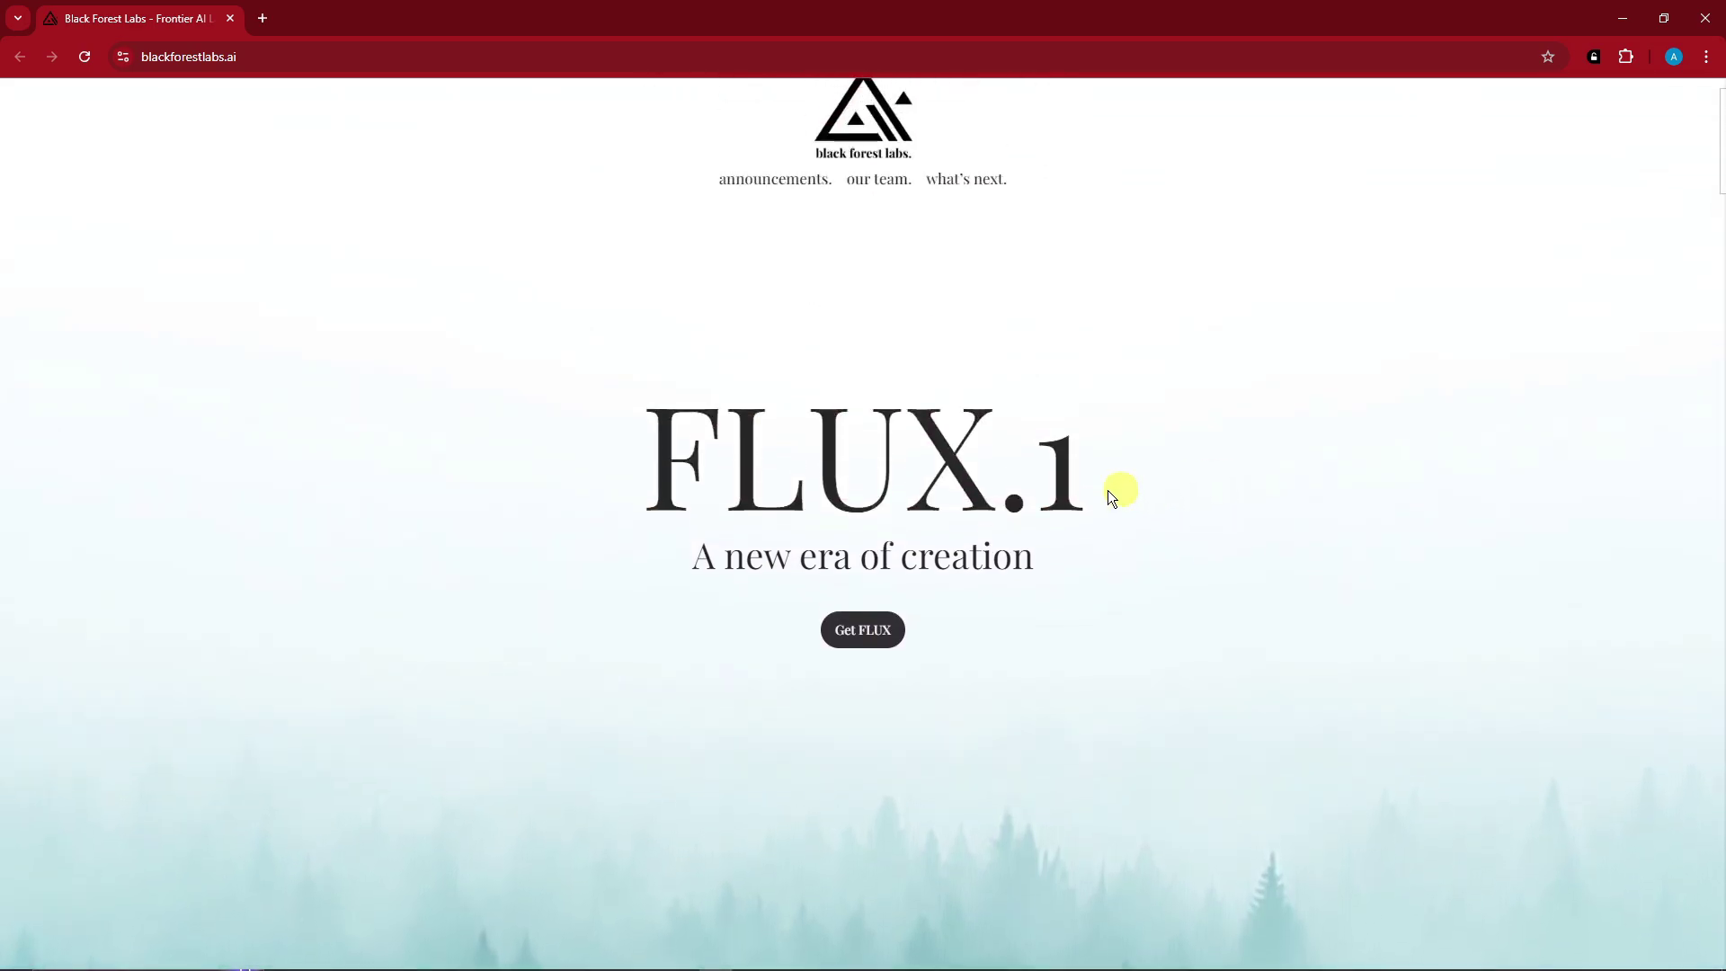
pyautogui.moveTo(685, 462); pyautogui.dragTo(1172, 494)
pyautogui.click(1179, 494)
# Examine the sample images in the opening rows of the Get Creative gallery.
pyautogui.scroll(-2, 1179, 494)
pyautogui.scroll(-3, 1179, 494)
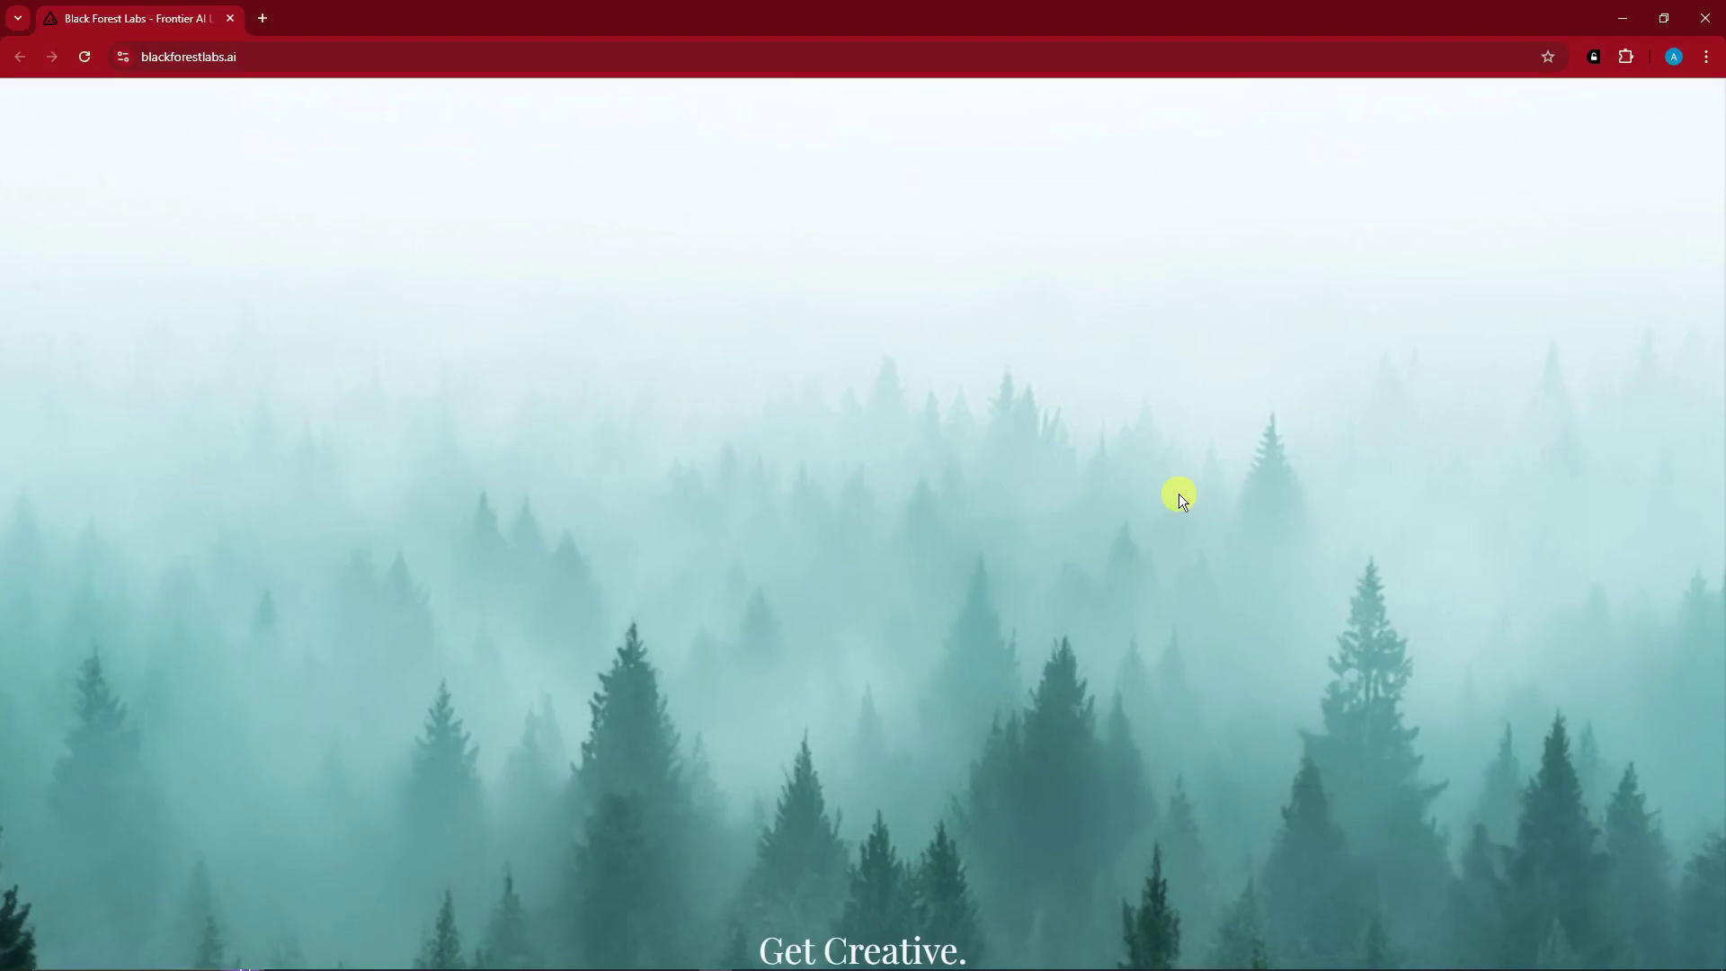
pyautogui.scroll(-6, 1179, 494)
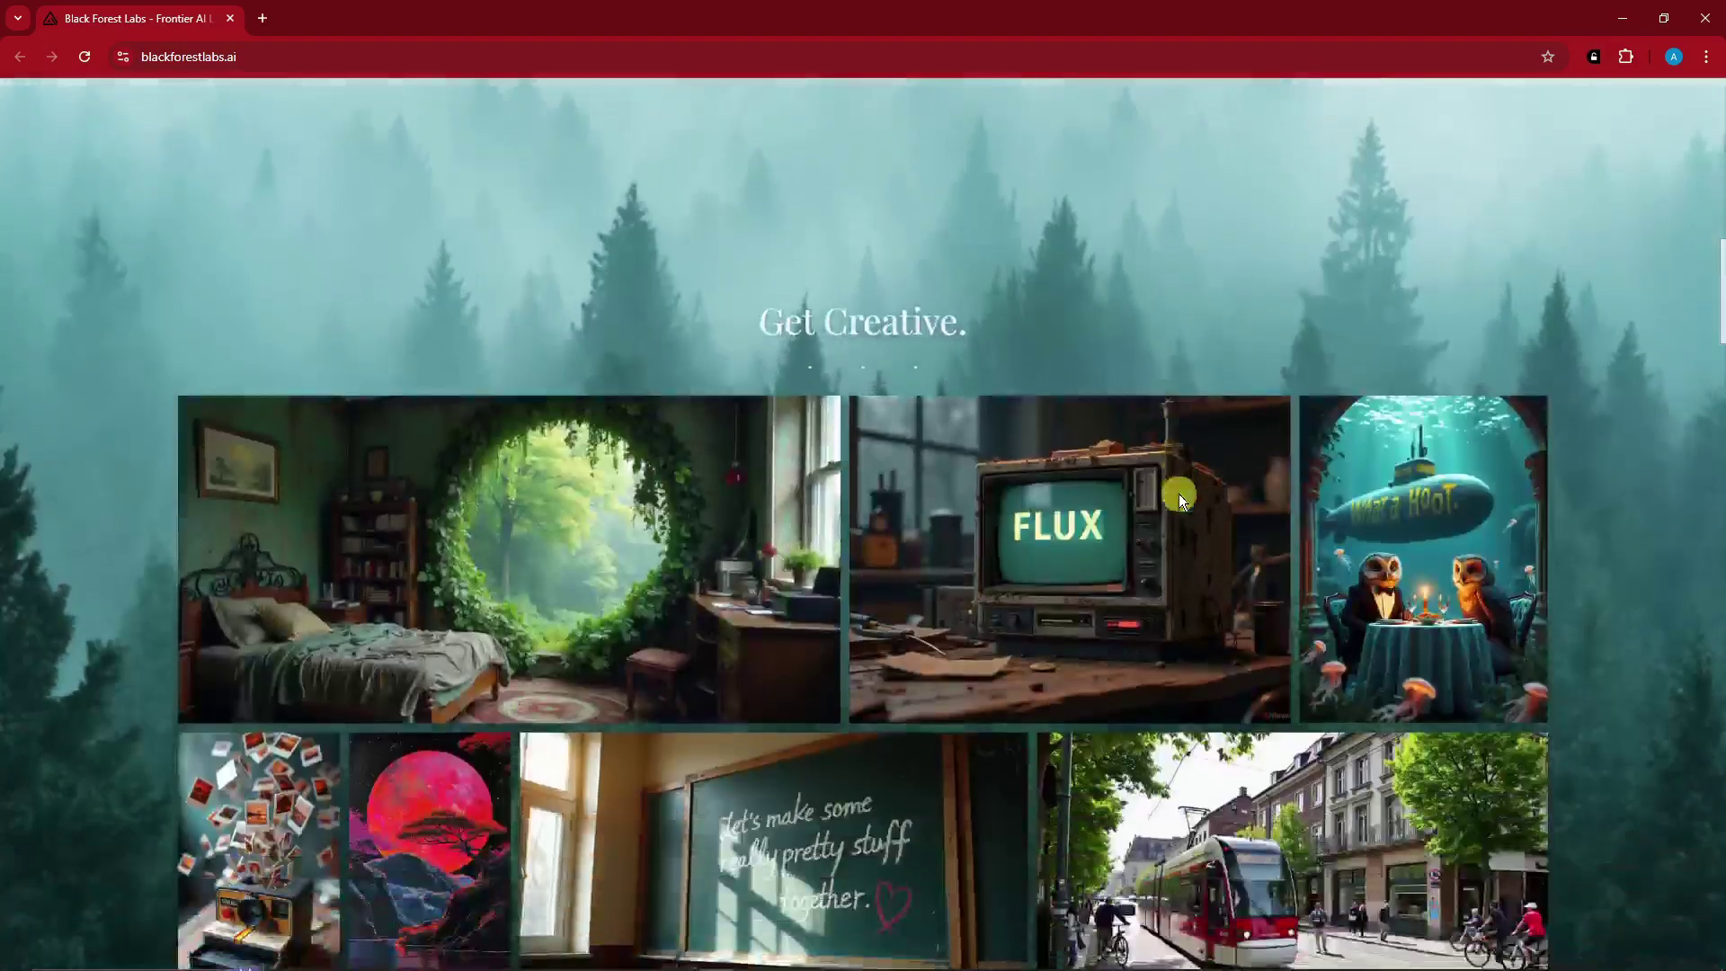
pyautogui.scroll(-2, 1179, 494)
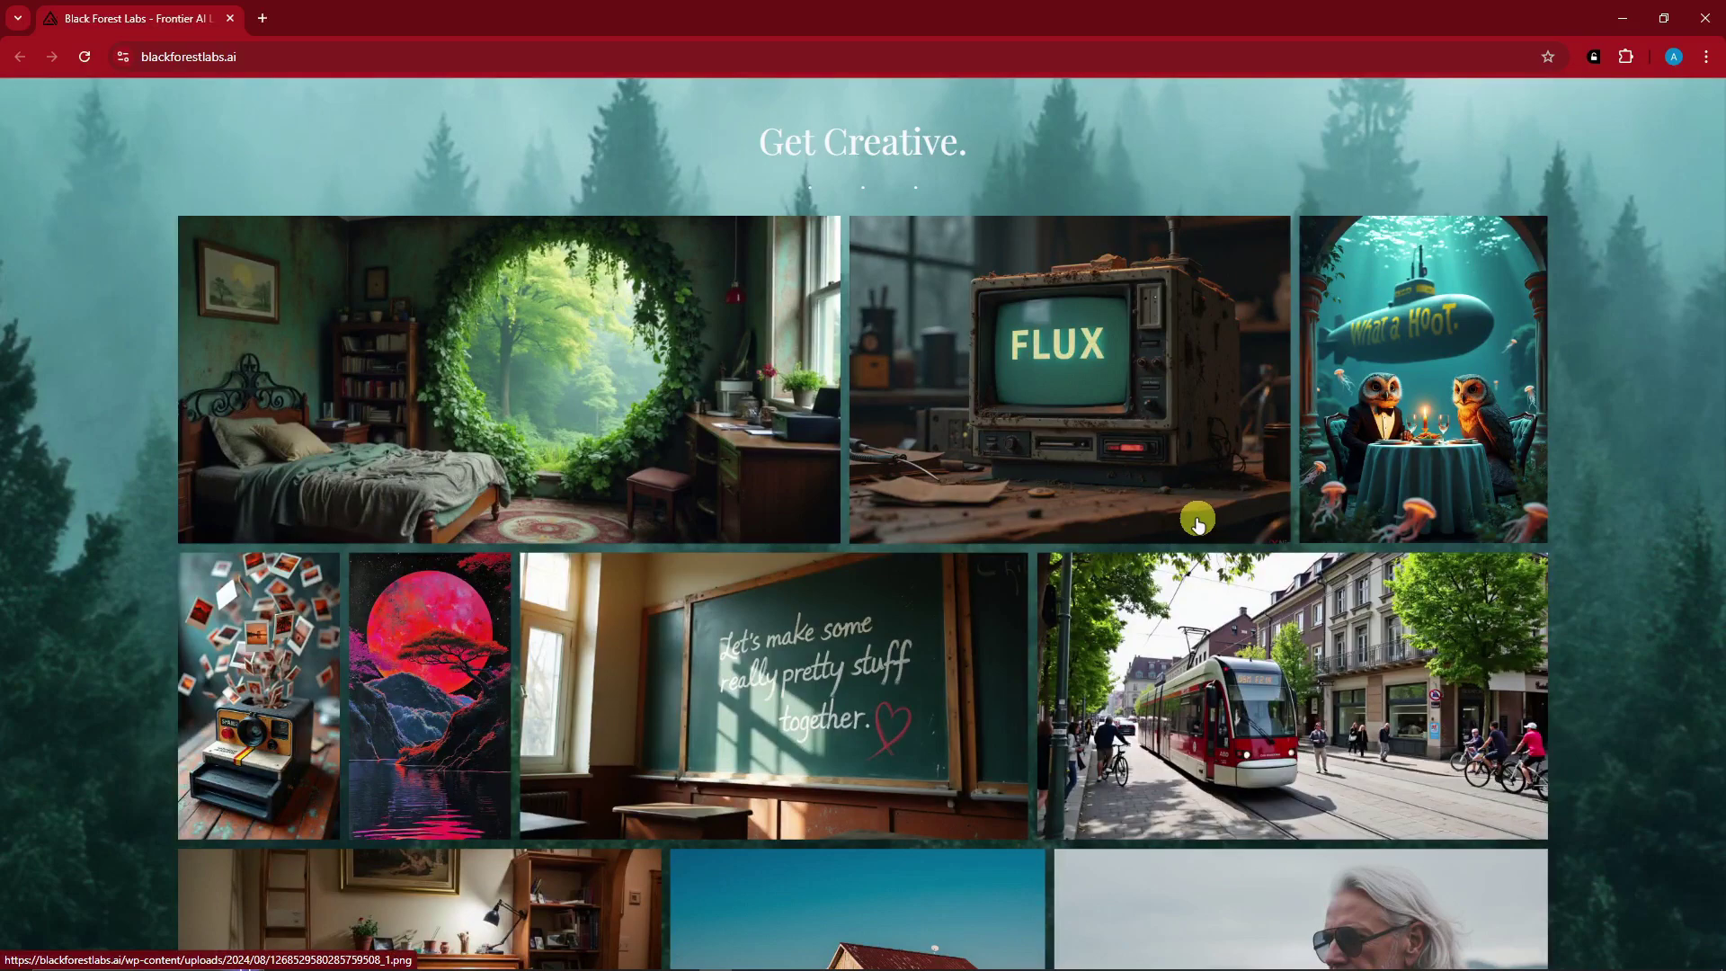
pyautogui.scroll(-2, 1198, 524)
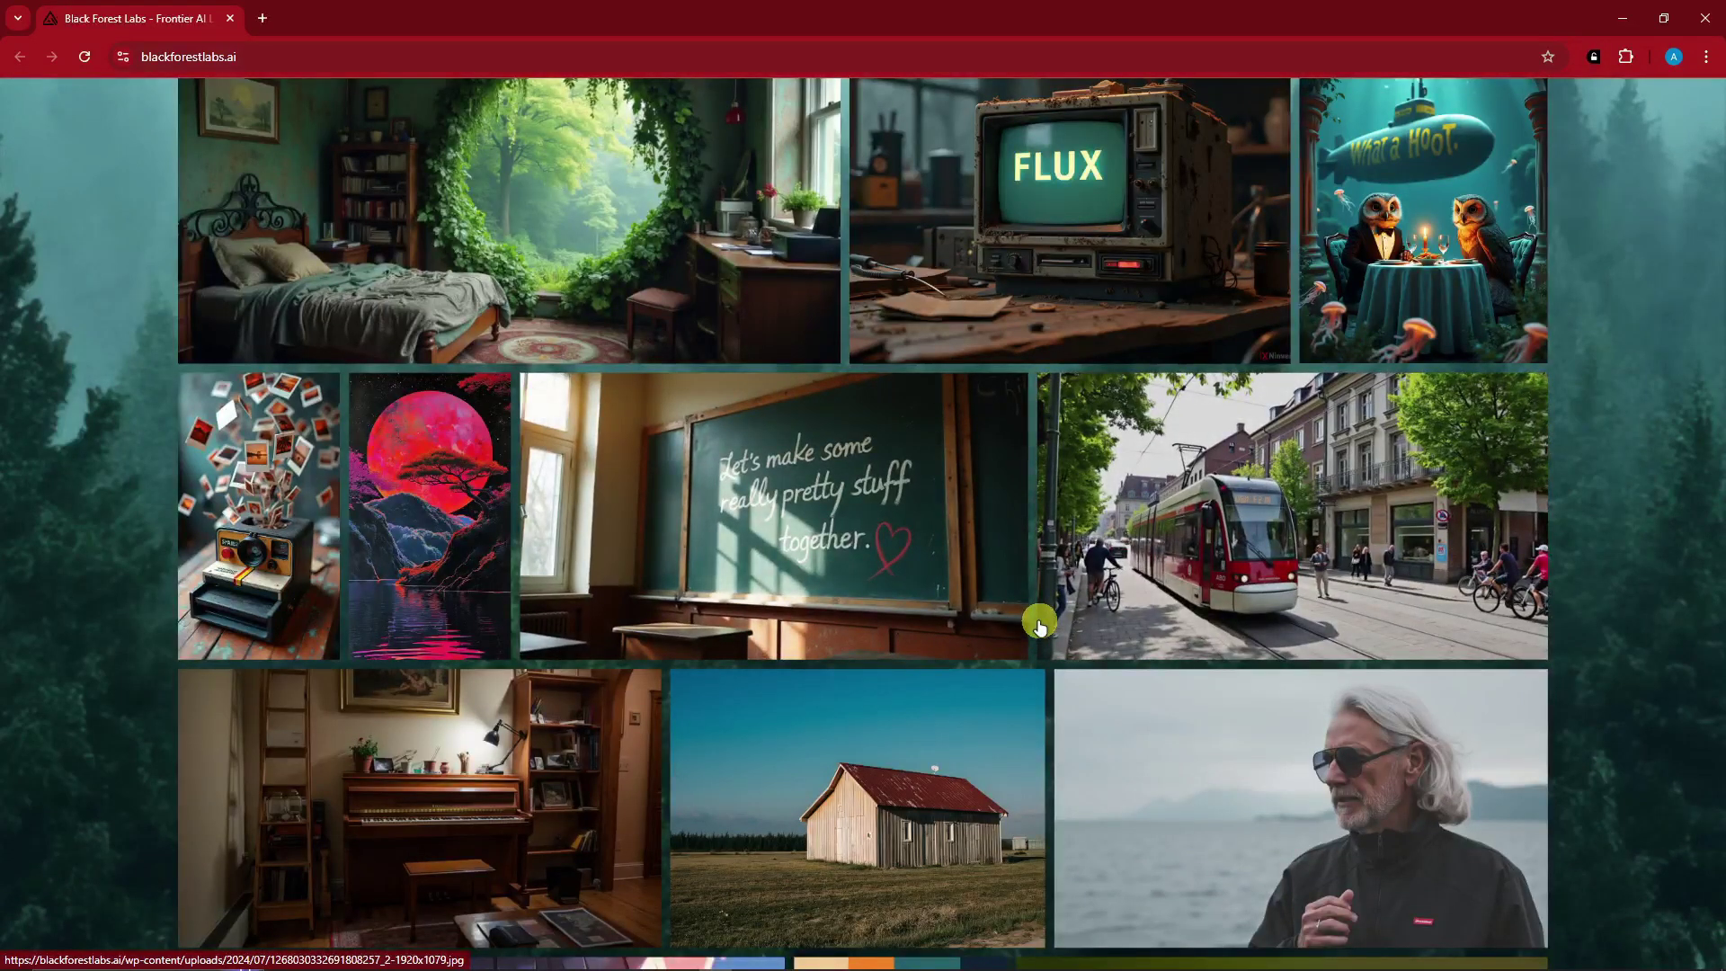
pyautogui.scroll(2, 1040, 626)
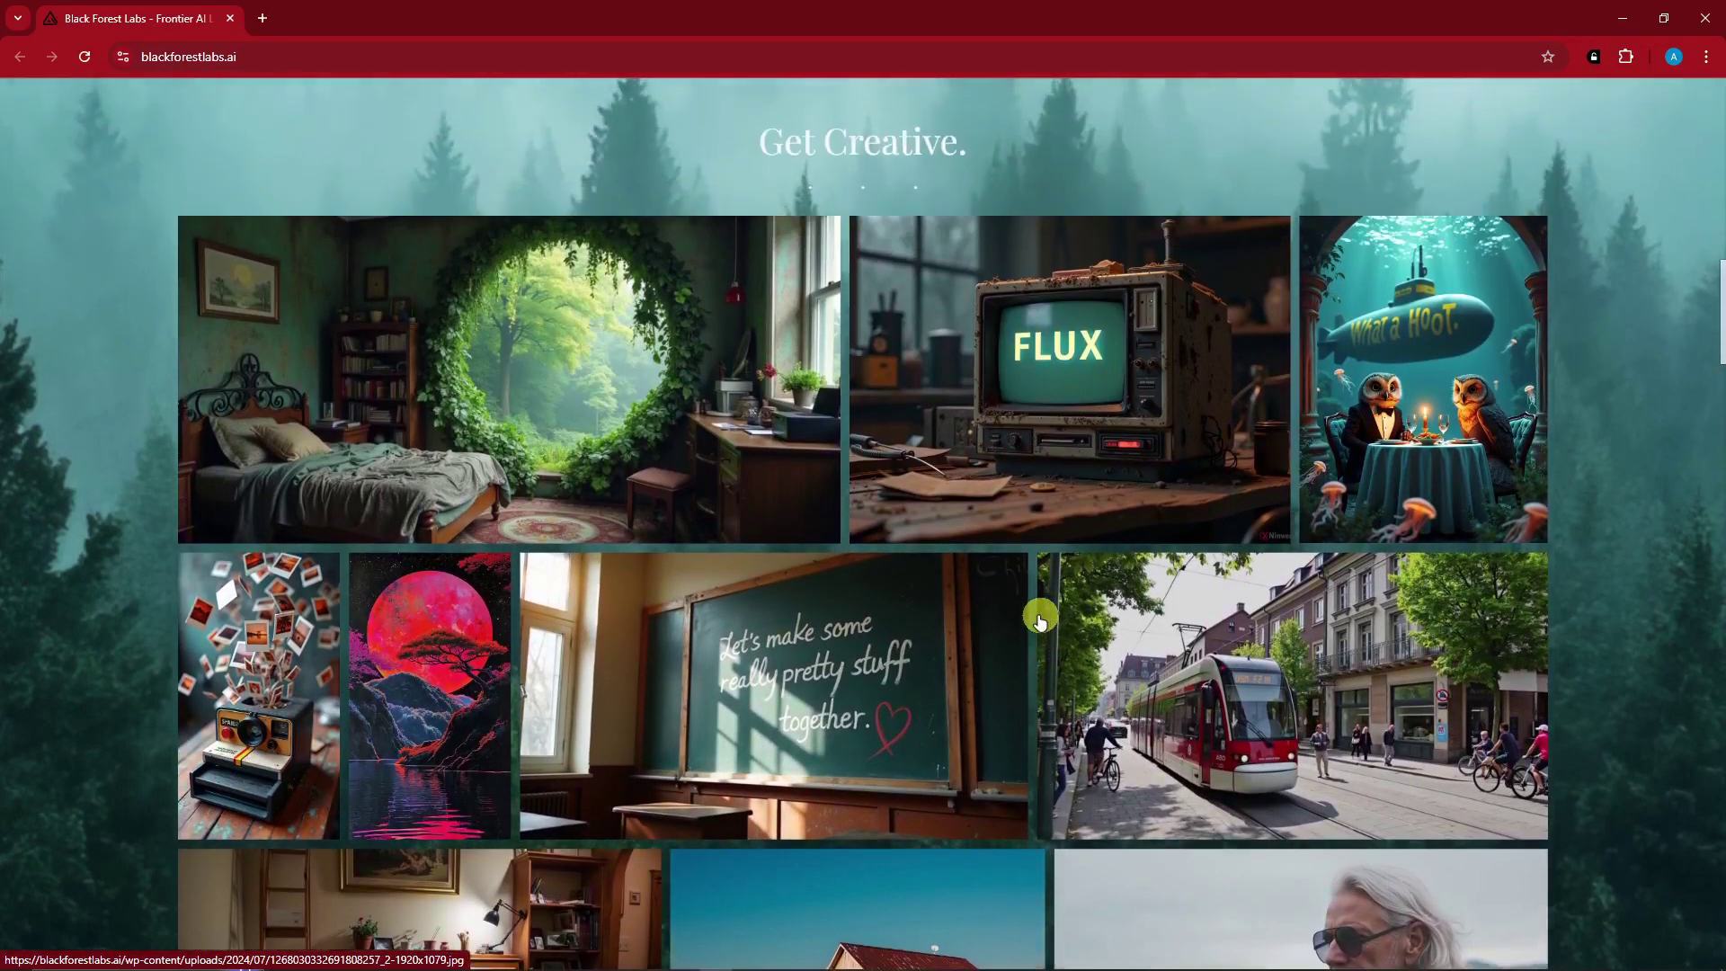
pyautogui.scroll(1, 694, 470)
pyautogui.scroll(-10, 705, 463)
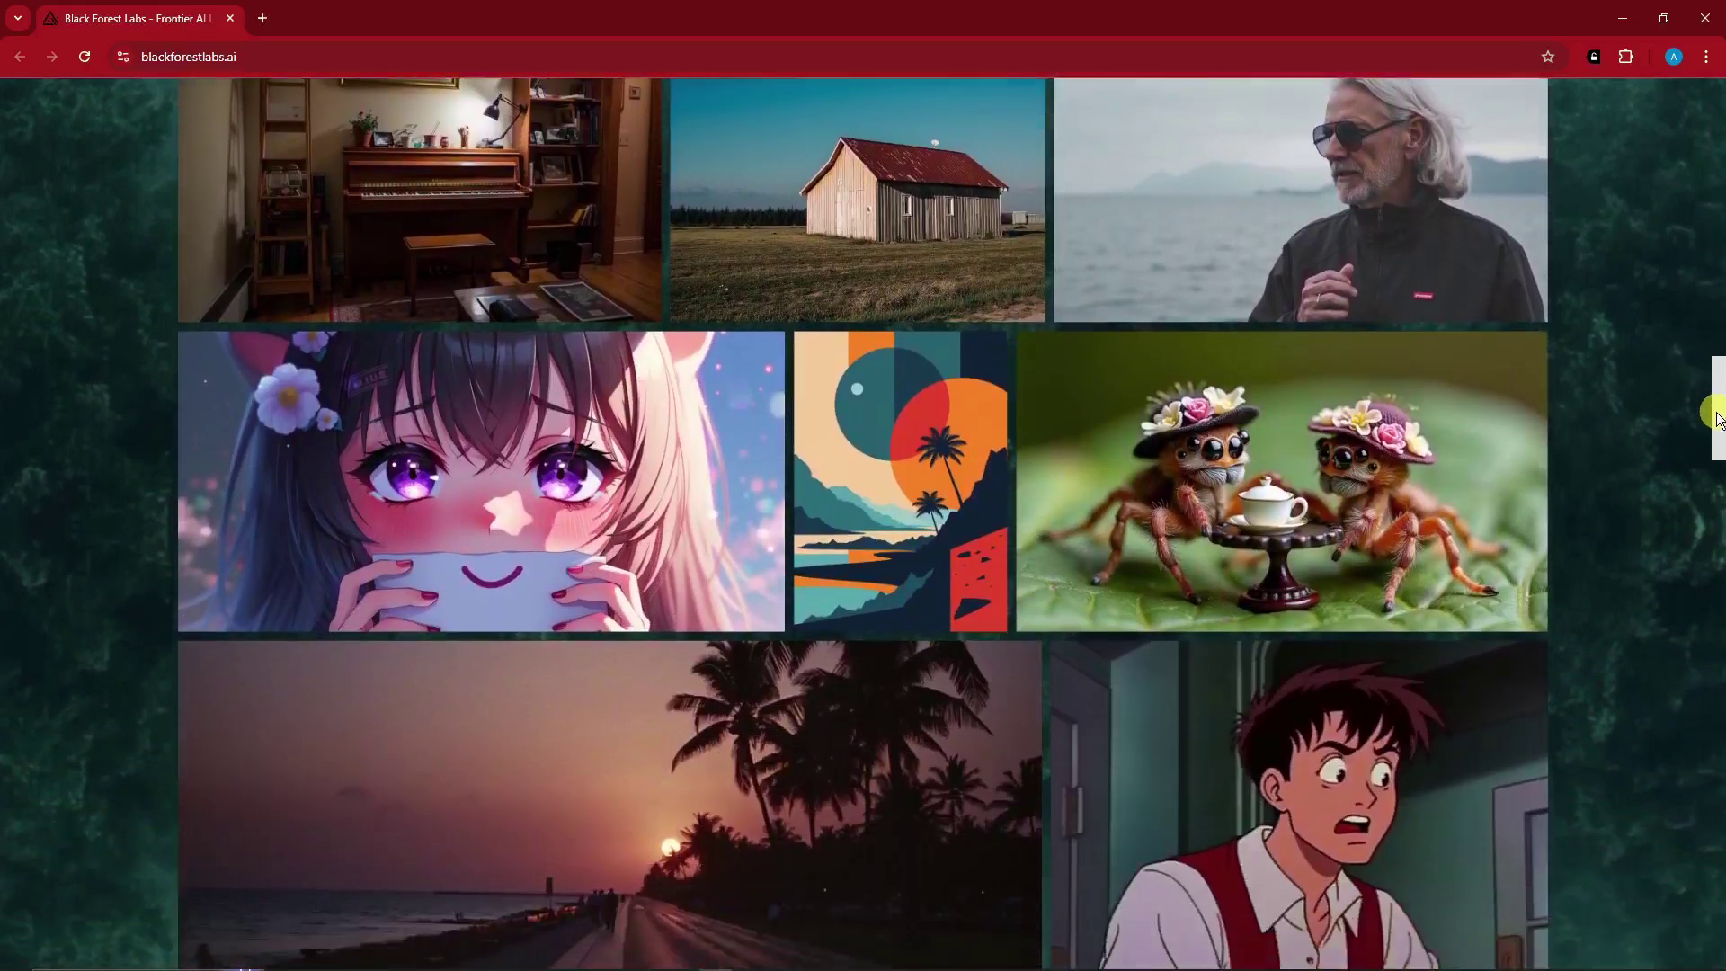
# View the portrait of the old man with hat and glasses enlarged and close it.
pyautogui.moveTo(1717, 419); pyautogui.dragTo(1624, 574)
pyautogui.click(1399, 385)
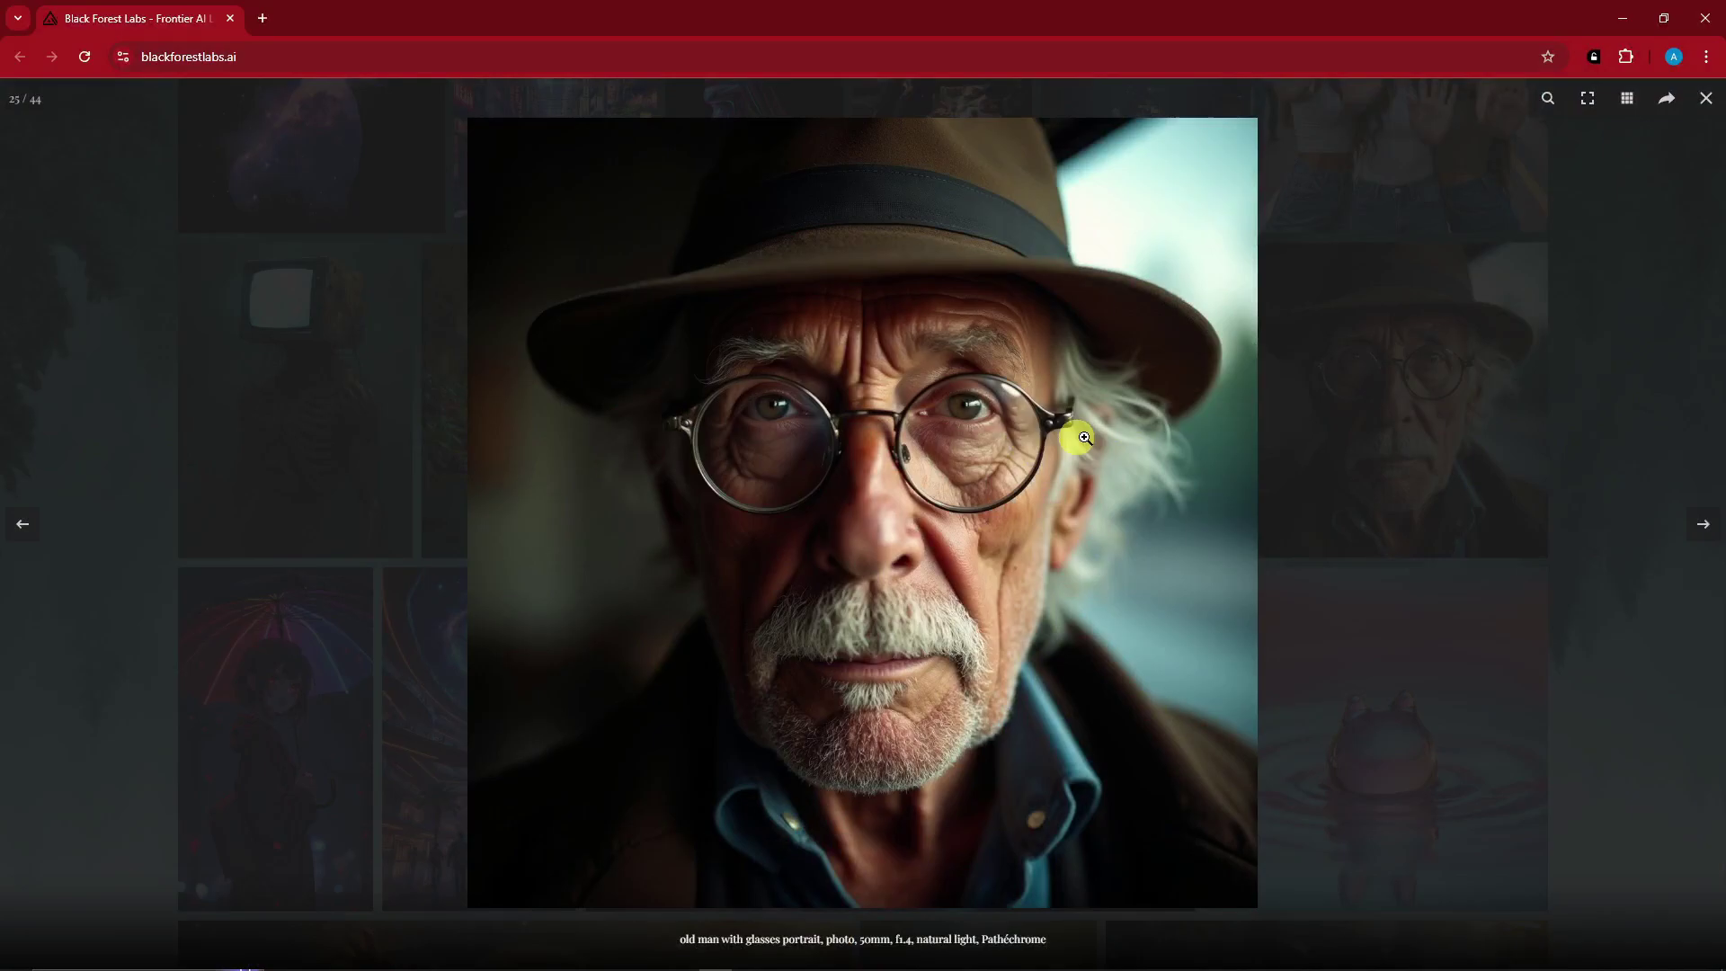
pyautogui.click(1659, 408)
# Read the FLUX.1 [pro], [dev] and [schnell] model descriptions, highlighting part of the dev and schnell headings.
pyautogui.moveTo(1718, 530); pyautogui.dragTo(1715, 810)
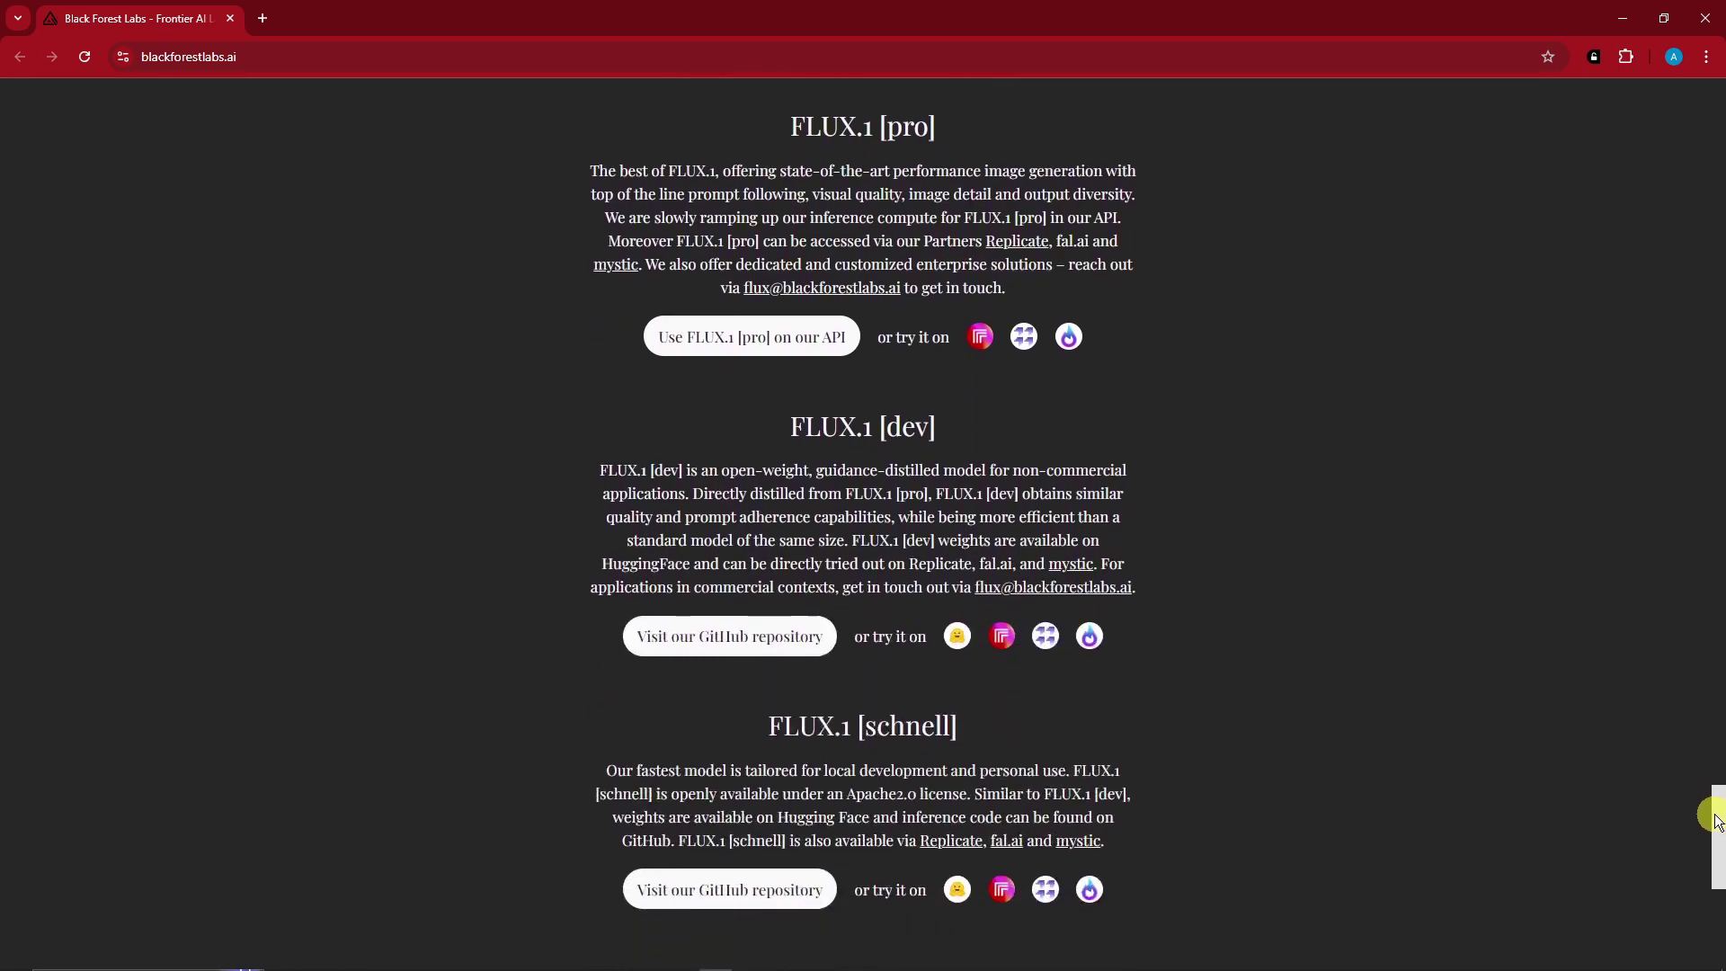
pyautogui.moveTo(791, 428); pyautogui.dragTo(874, 430)
pyautogui.scroll(-2, 917, 598)
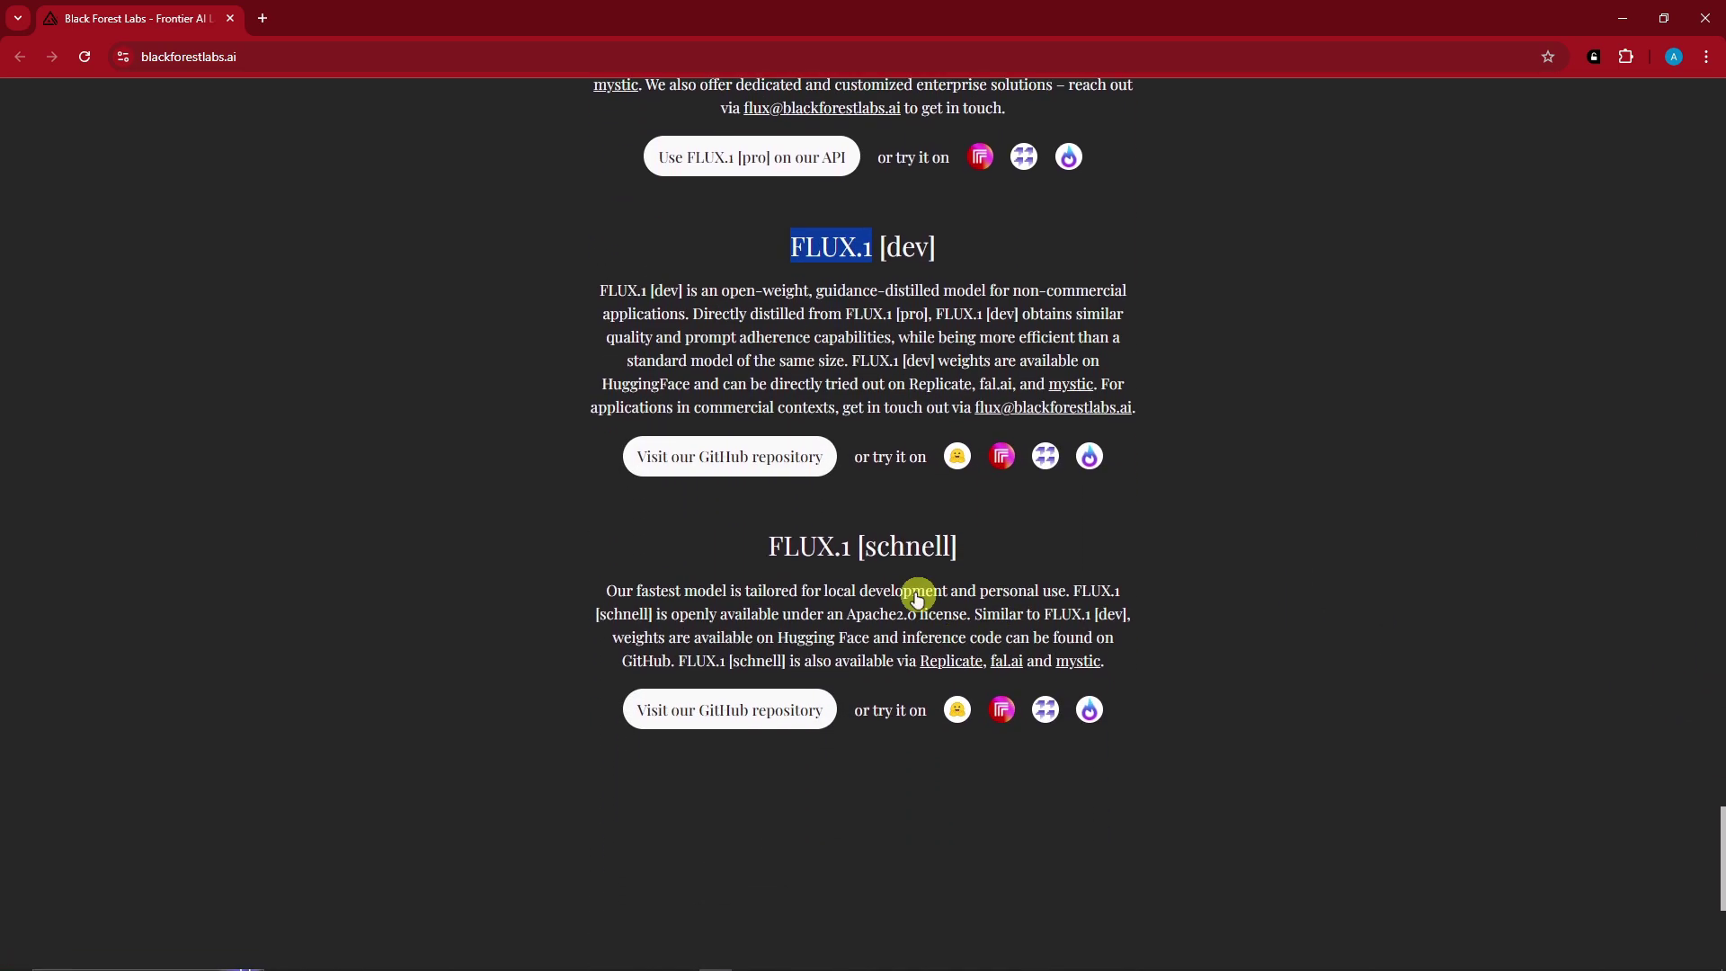
pyautogui.moveTo(865, 550); pyautogui.dragTo(934, 554)
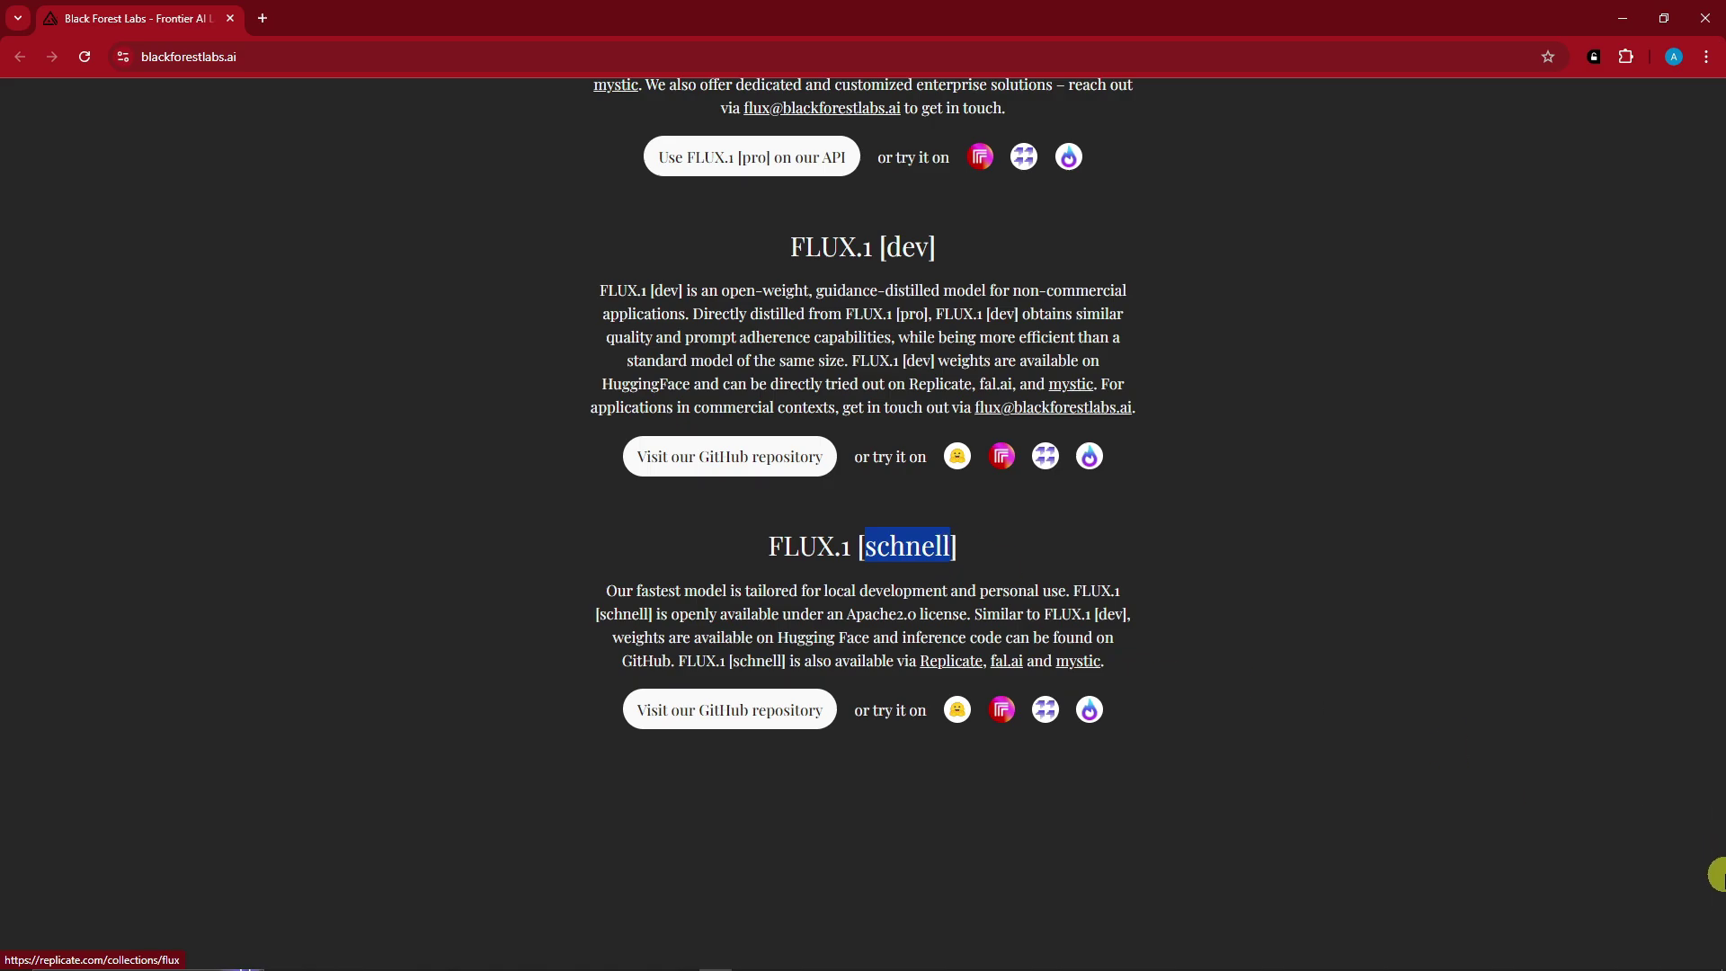
# View the anime city street and galaxy silhouette images from the gallery enlarged, closing each one.
pyautogui.scroll(3, 1476, 783)
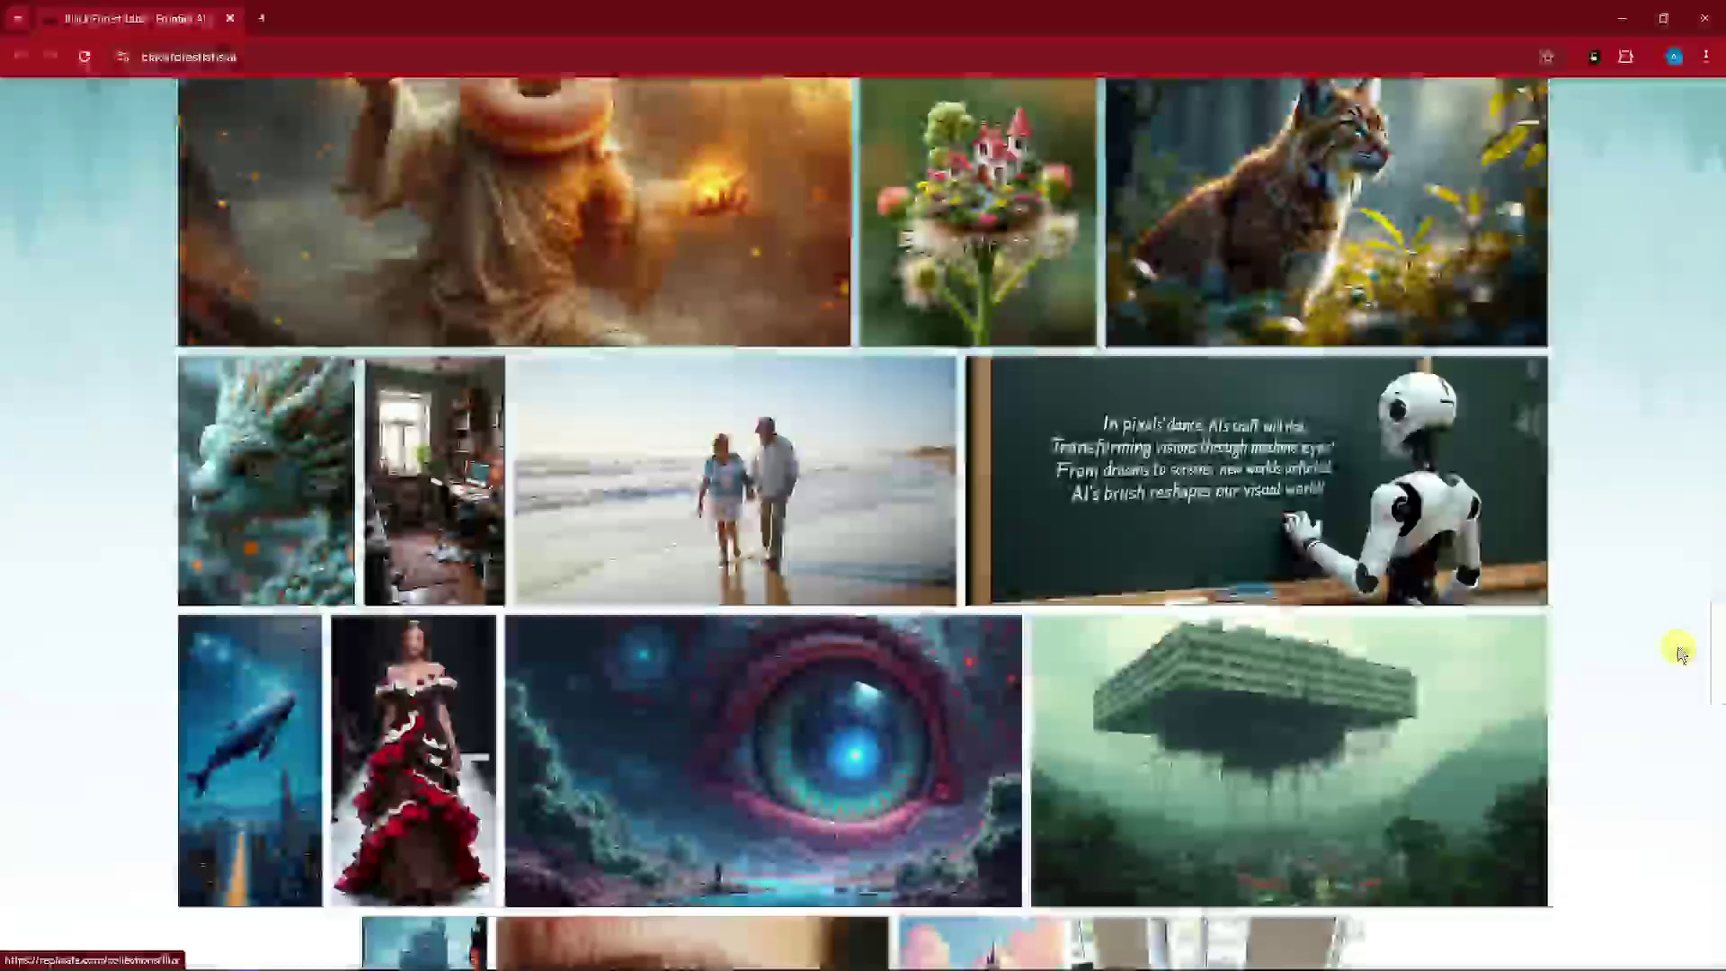
pyautogui.scroll(5, 1677, 646)
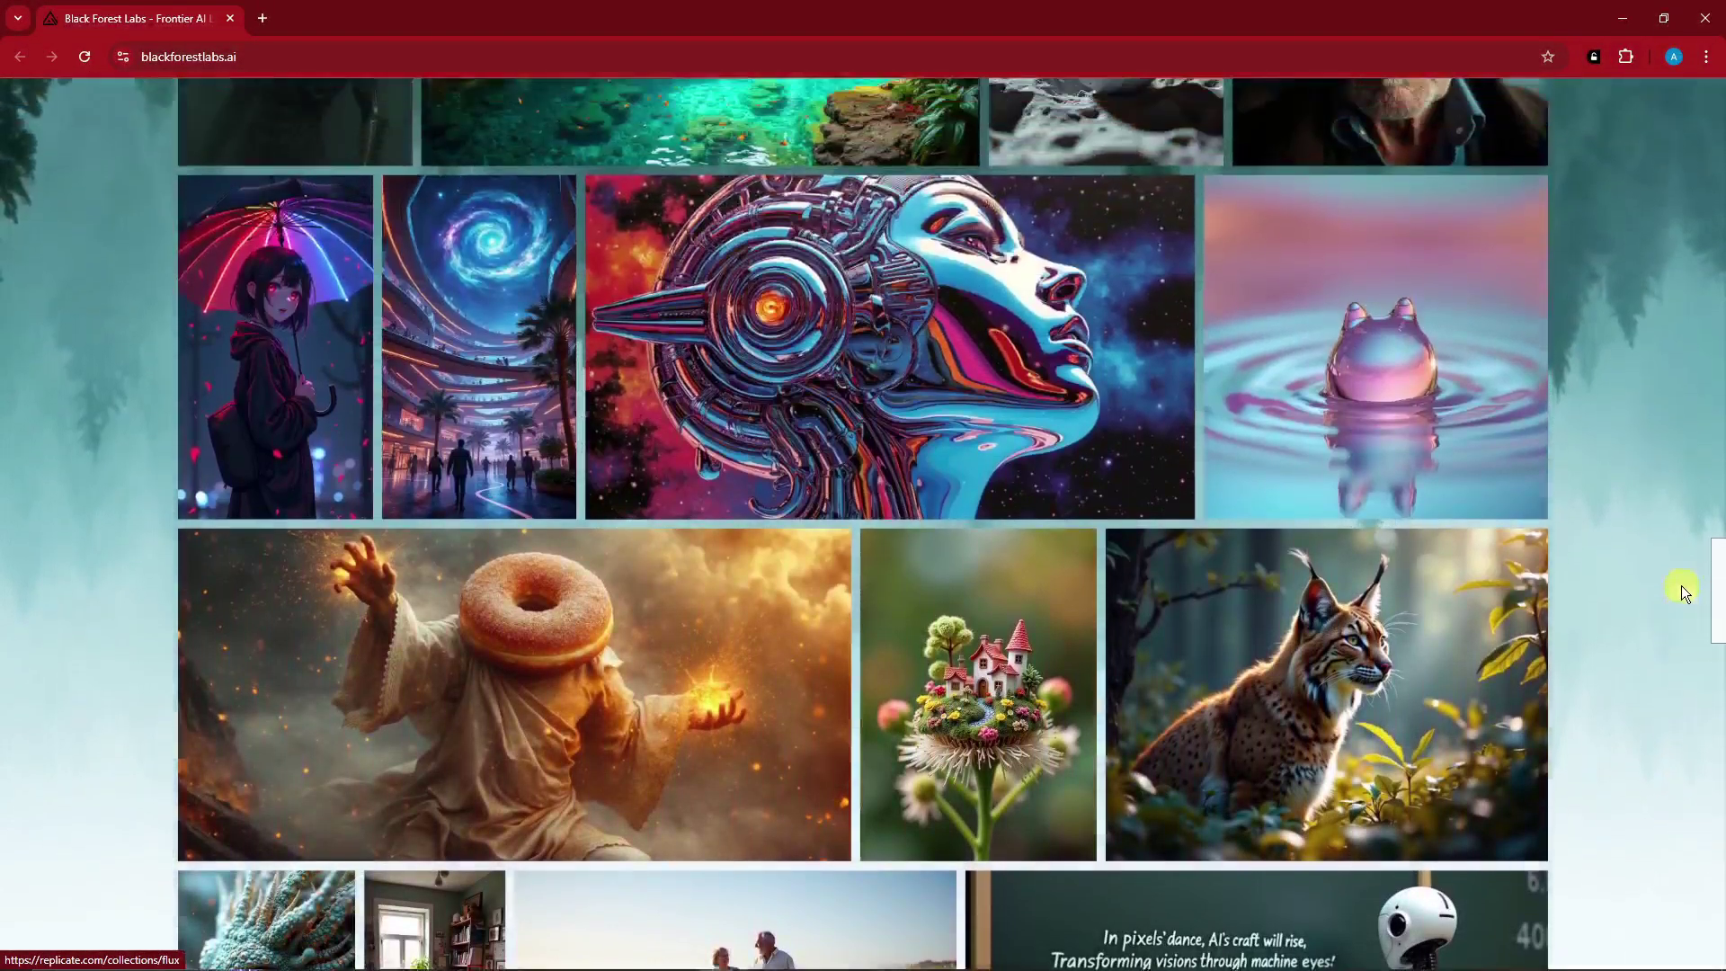
pyautogui.scroll(10, 1684, 592)
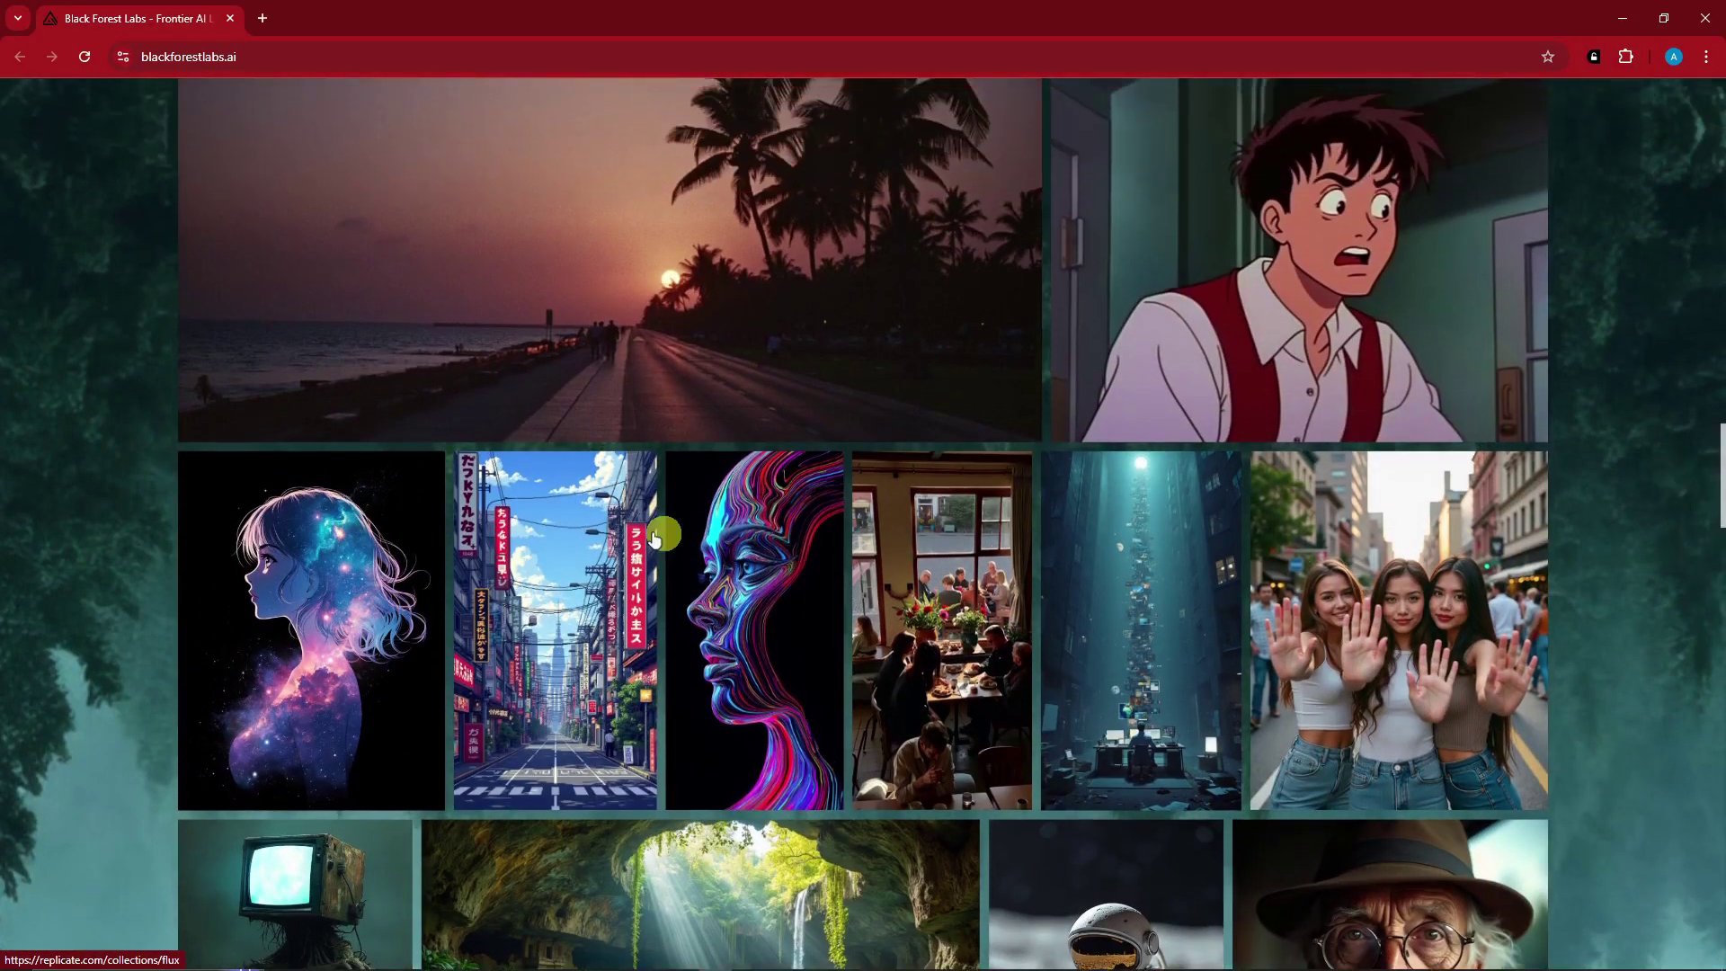
pyautogui.click(531, 522)
pyautogui.click(157, 640)
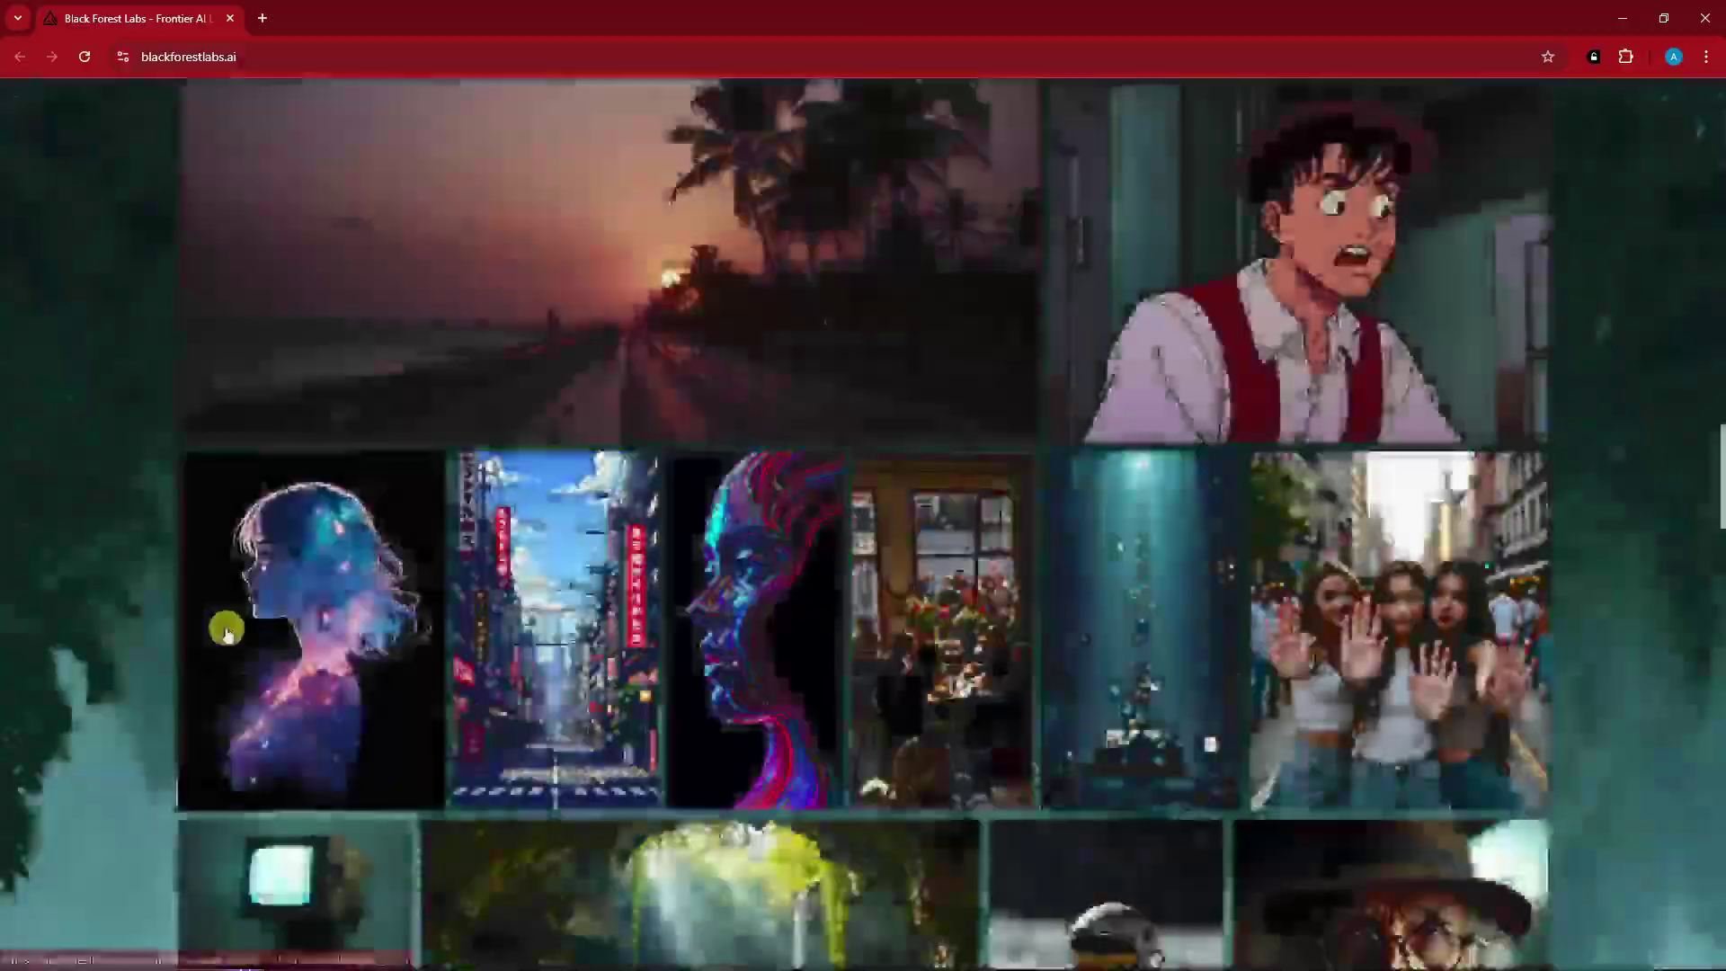
pyautogui.click(243, 630)
pyautogui.click(1568, 521)
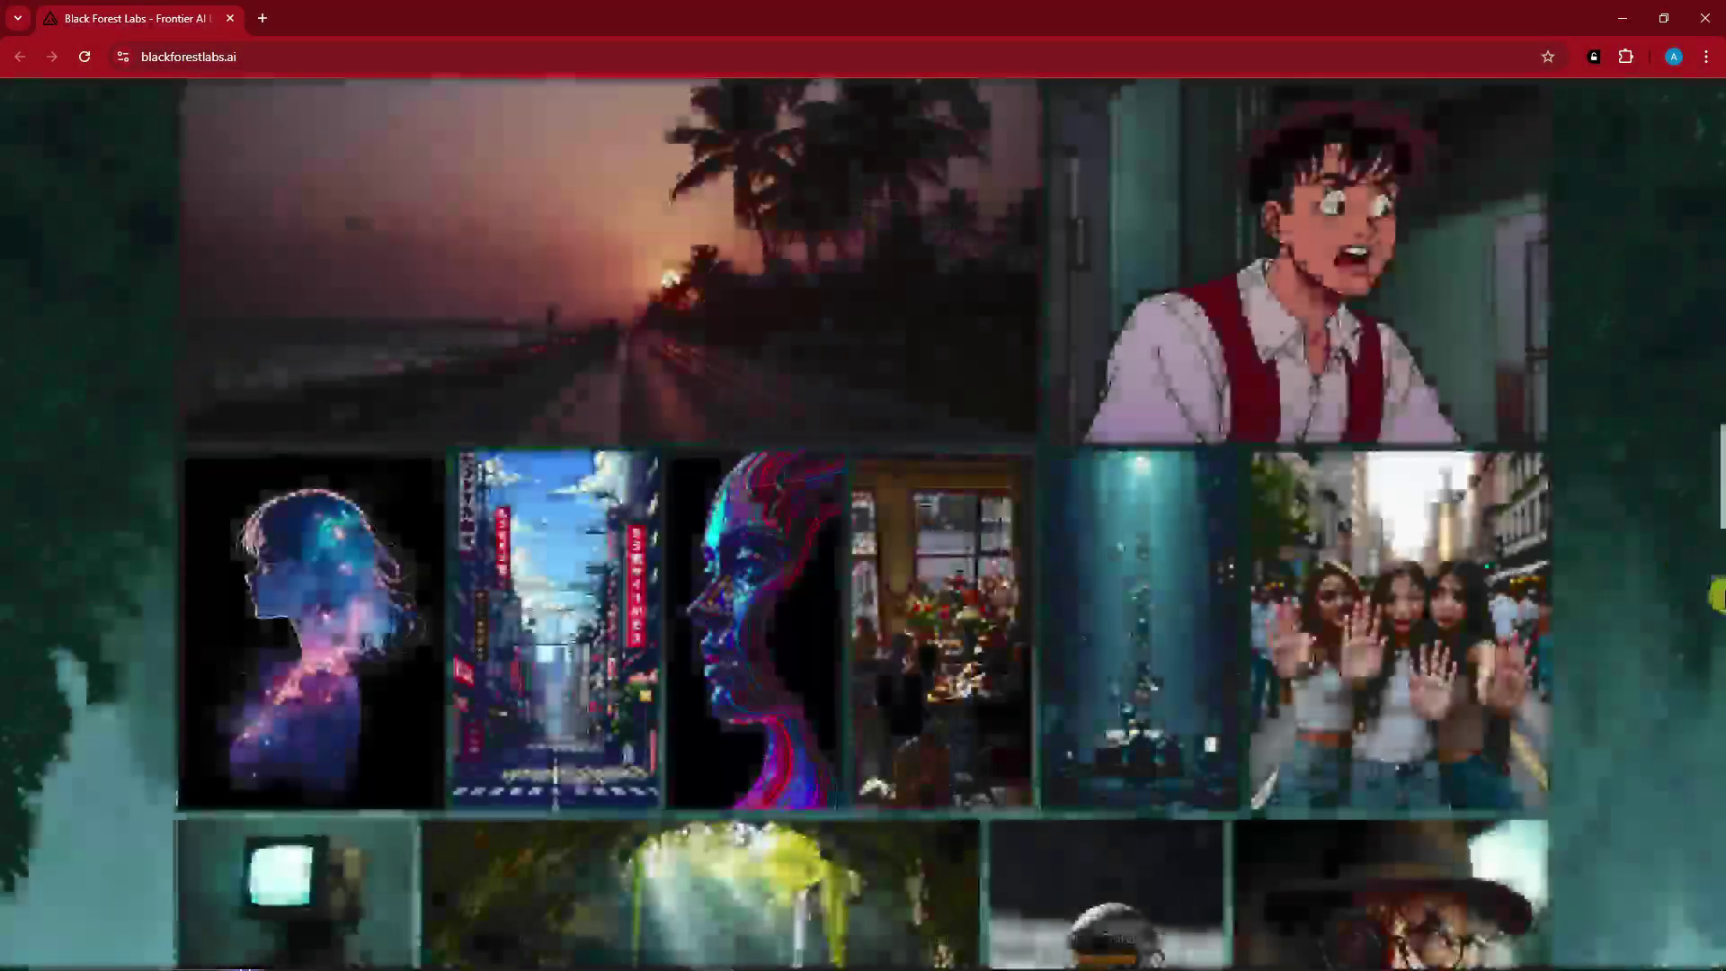
pyautogui.moveTo(1719, 449); pyautogui.dragTo(1715, 160)
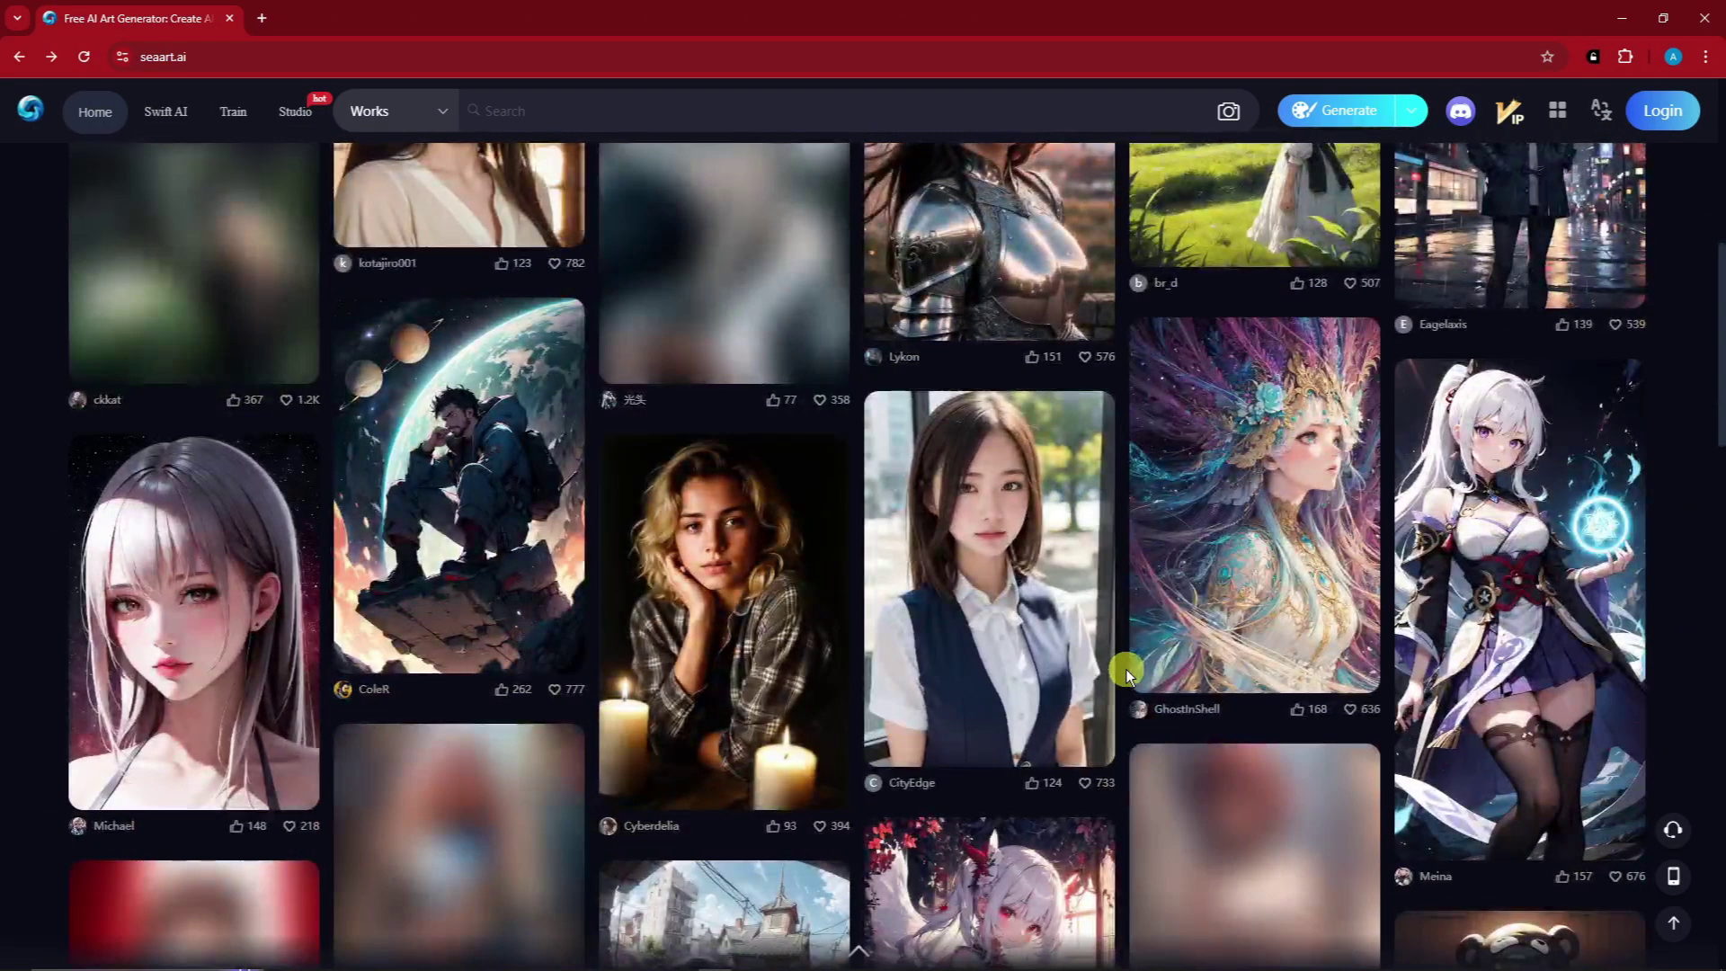
# Browse SeaArt's community works and view the details of the man sitting on a rock in space.
pyautogui.scroll(-5, 1126, 669)
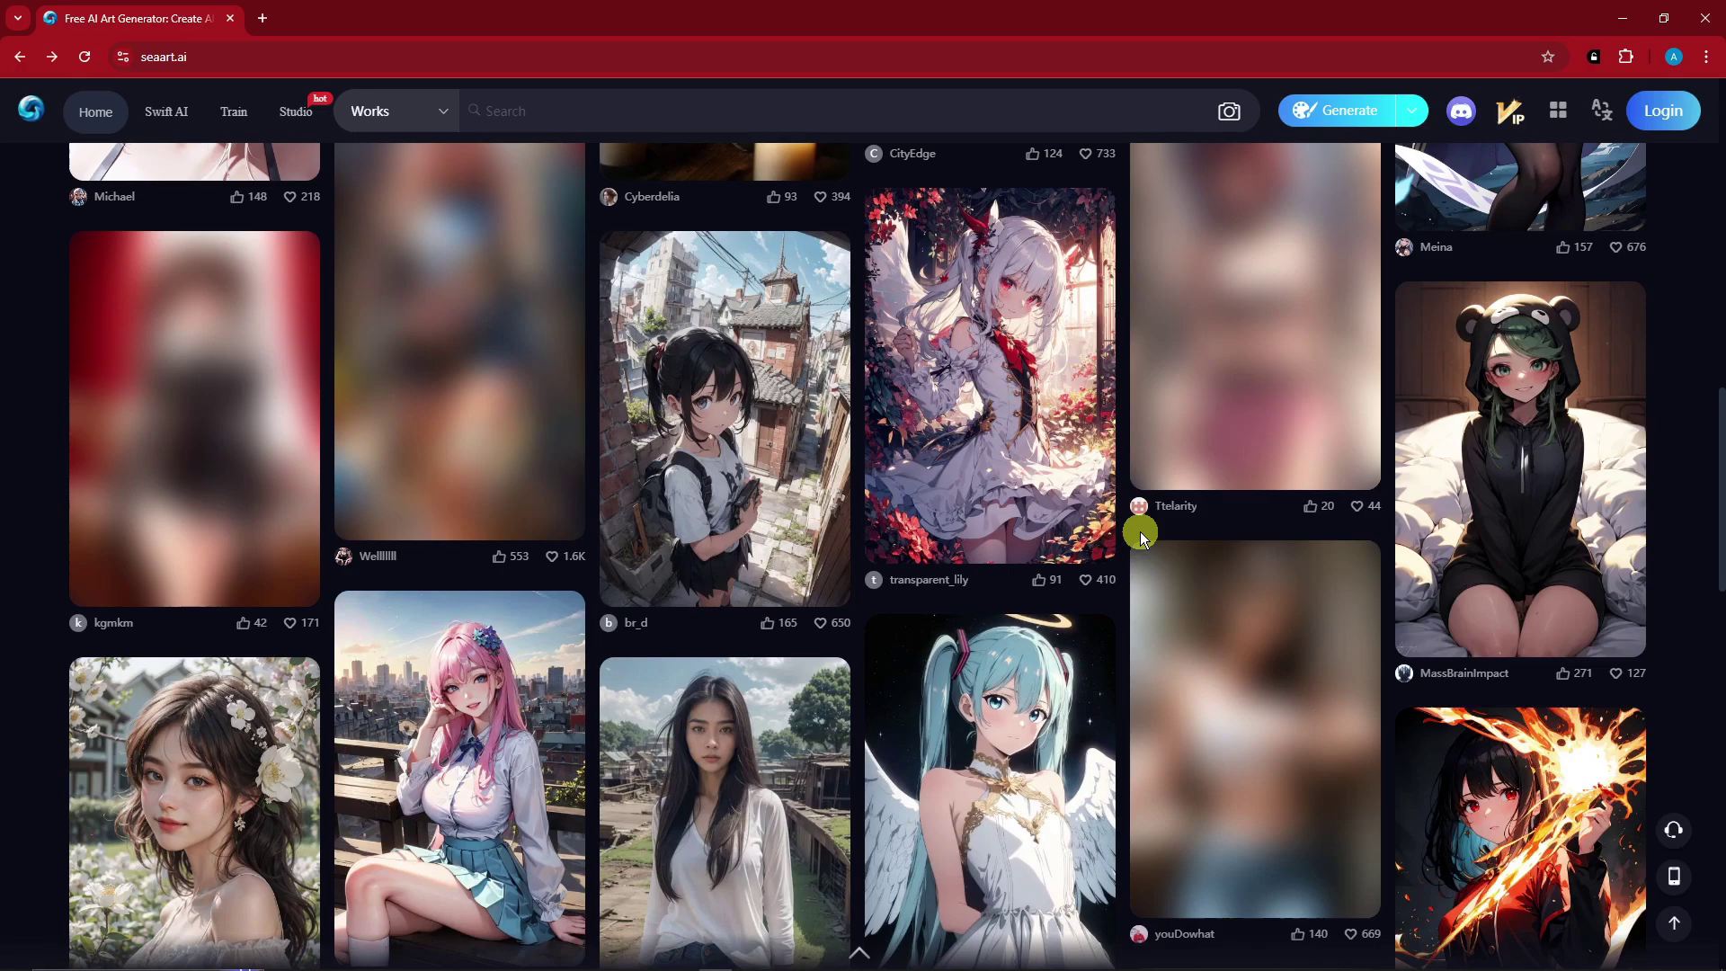
pyautogui.moveTo(1717, 408); pyautogui.dragTo(1718, 612)
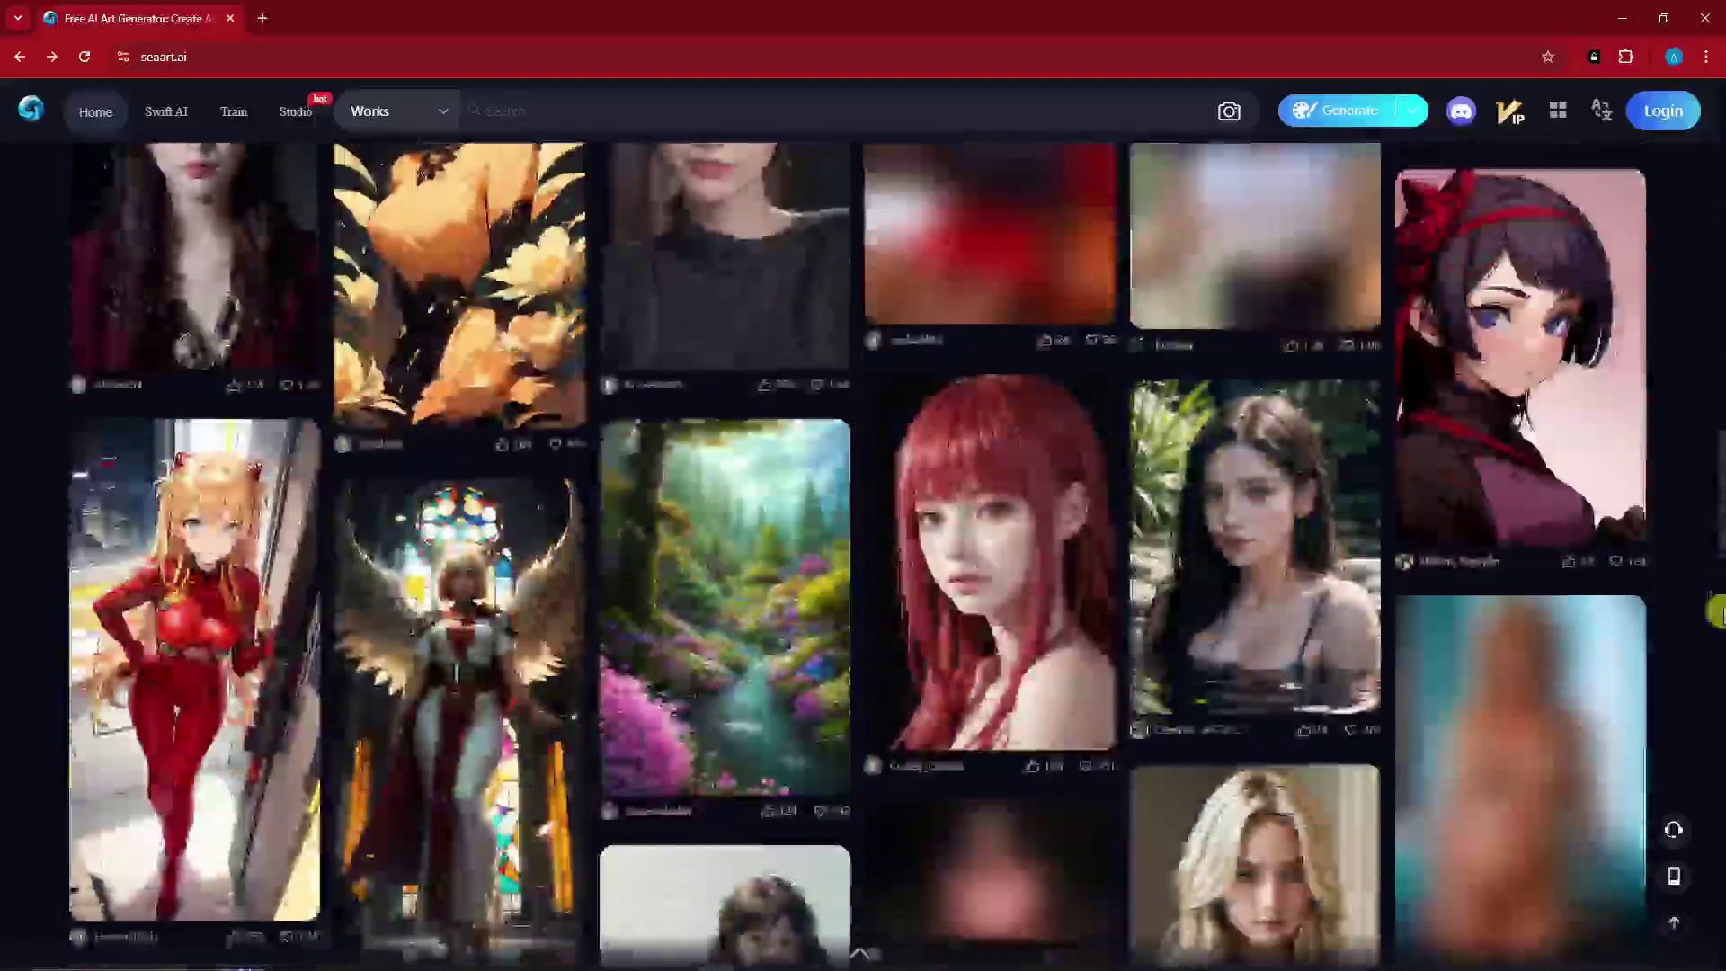
pyautogui.moveTo(1715, 503); pyautogui.dragTo(1717, 270)
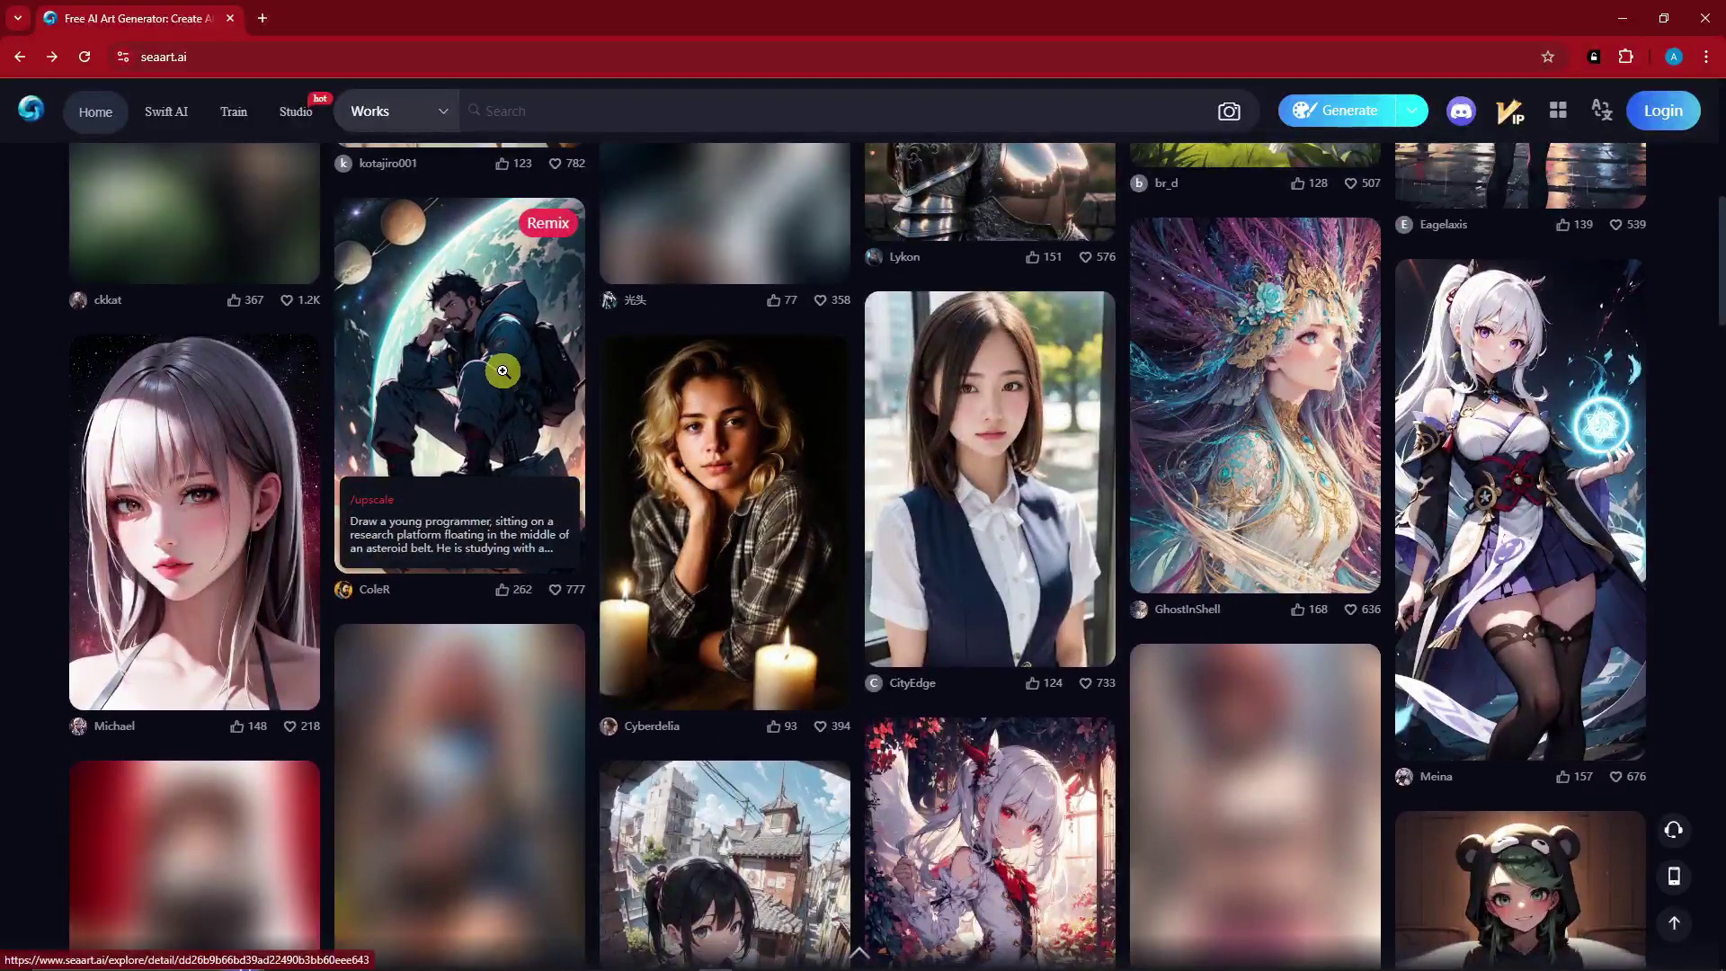
pyautogui.click(516, 370)
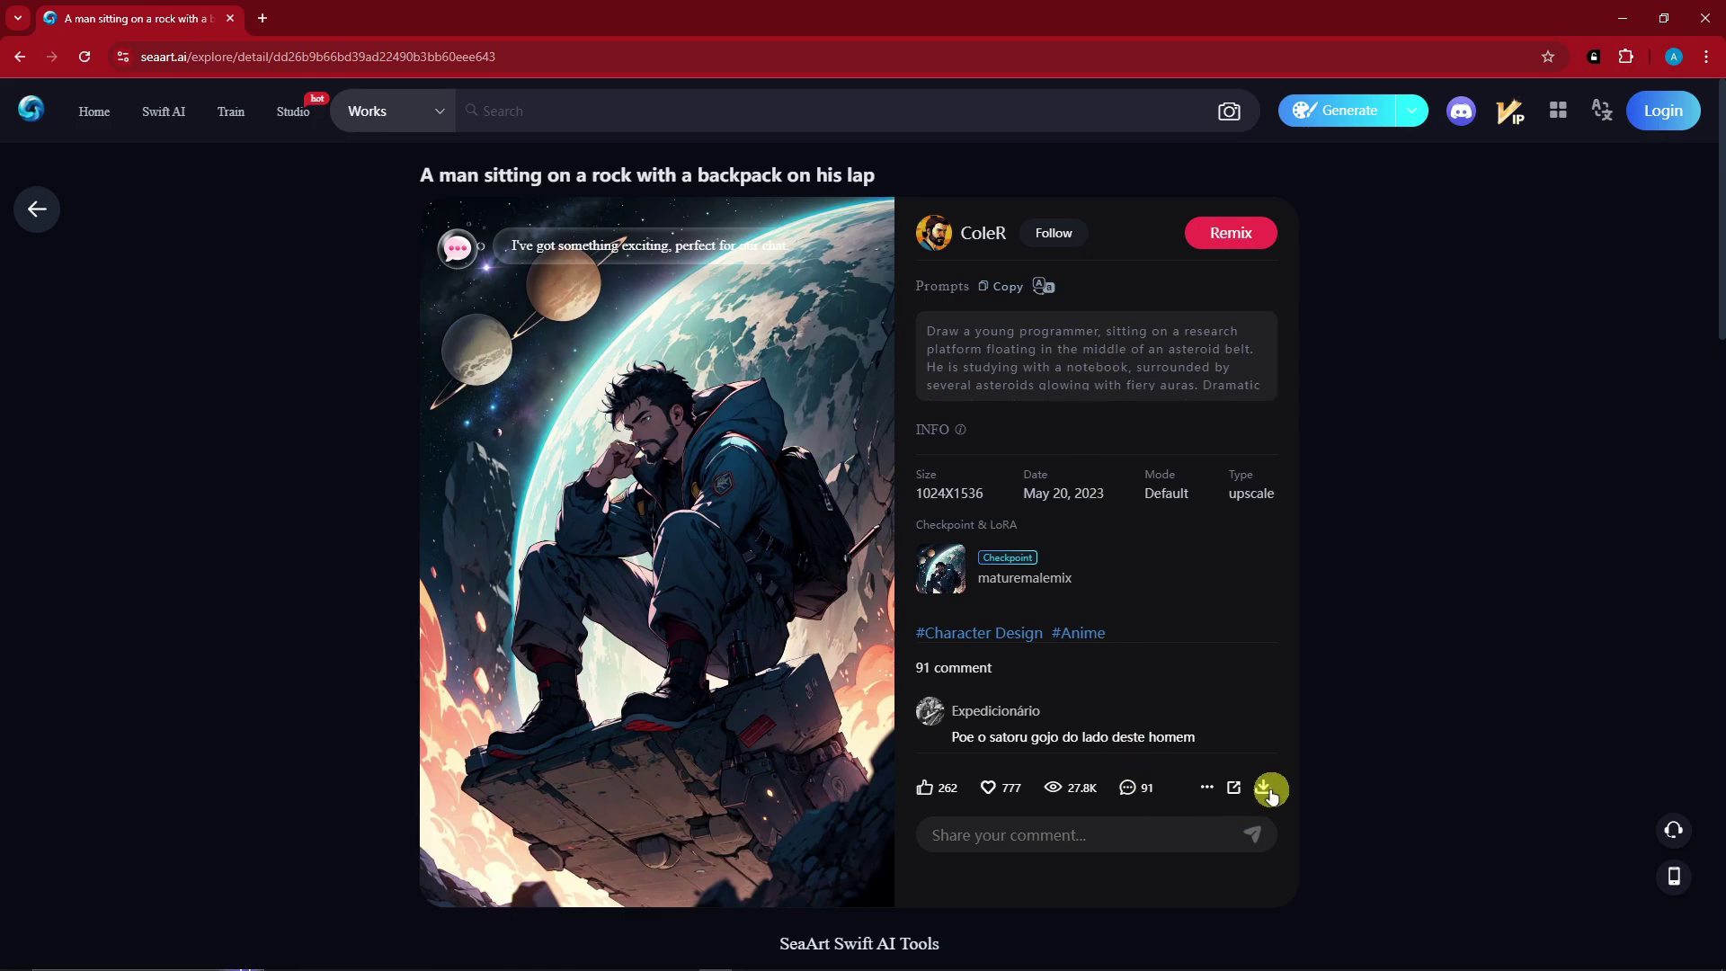
pyautogui.click(47, 200)
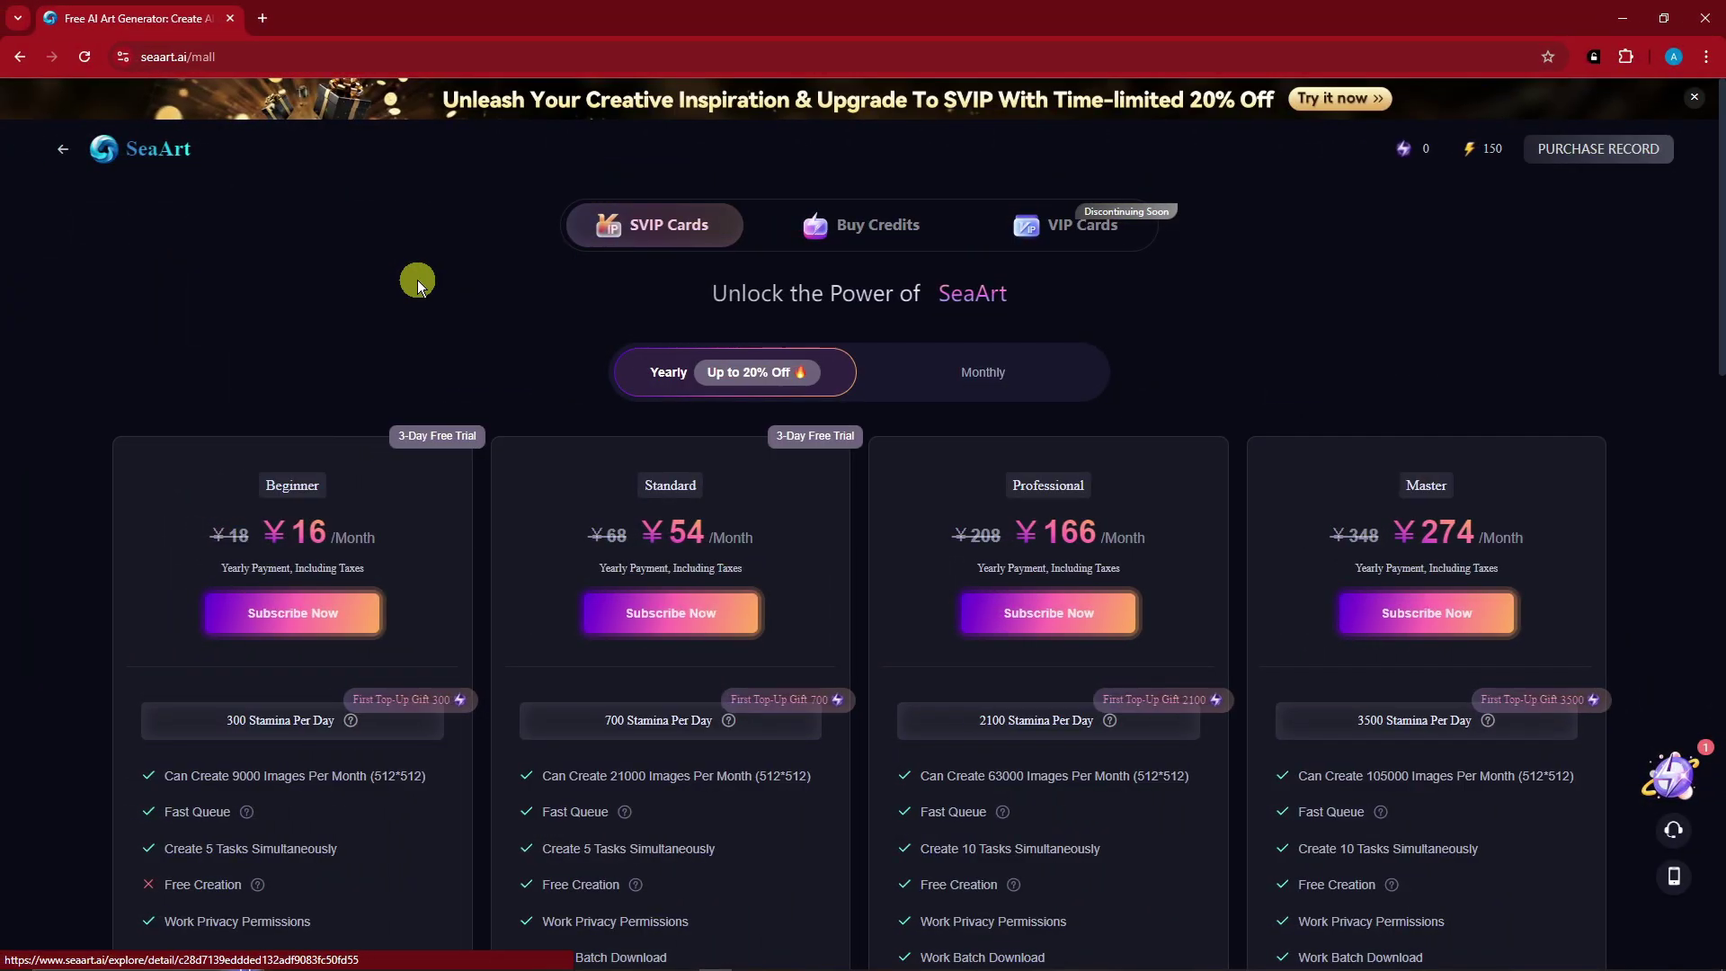
# Compare SeaArt's SVIP subscription plans and their features under monthly and yearly billing.
pyautogui.scroll(-2, 417, 279)
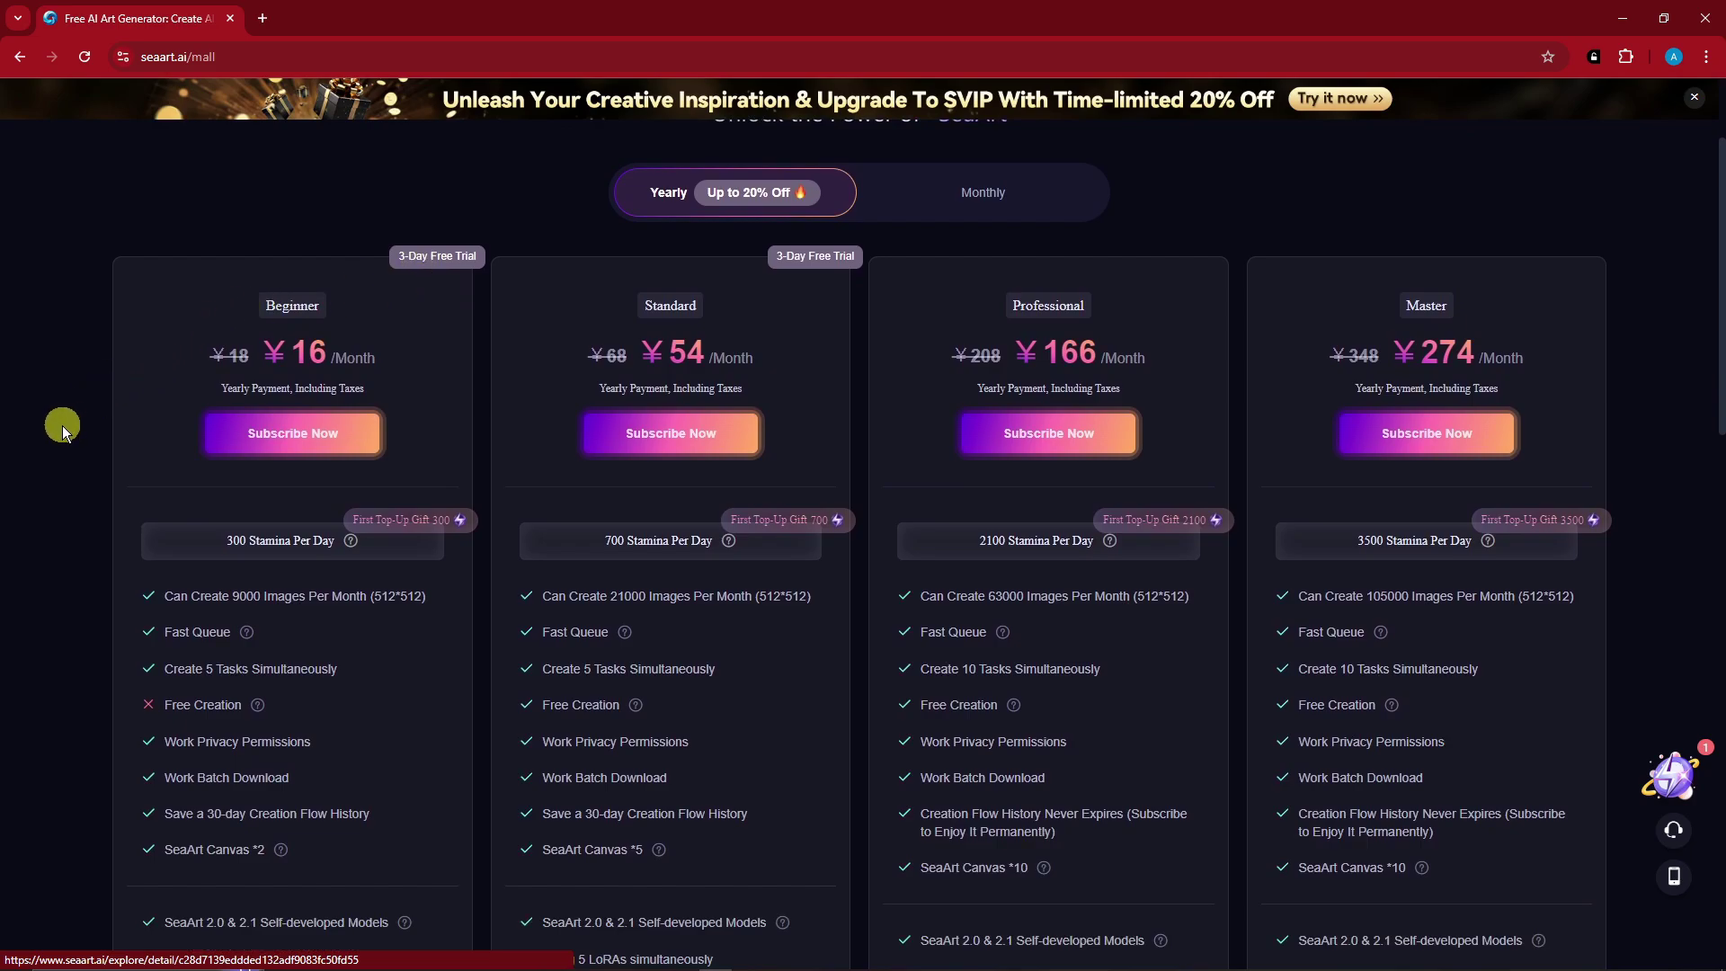
pyautogui.scroll(1, 61, 426)
pyautogui.scroll(-3, 65, 396)
pyautogui.scroll(1, 1718, 453)
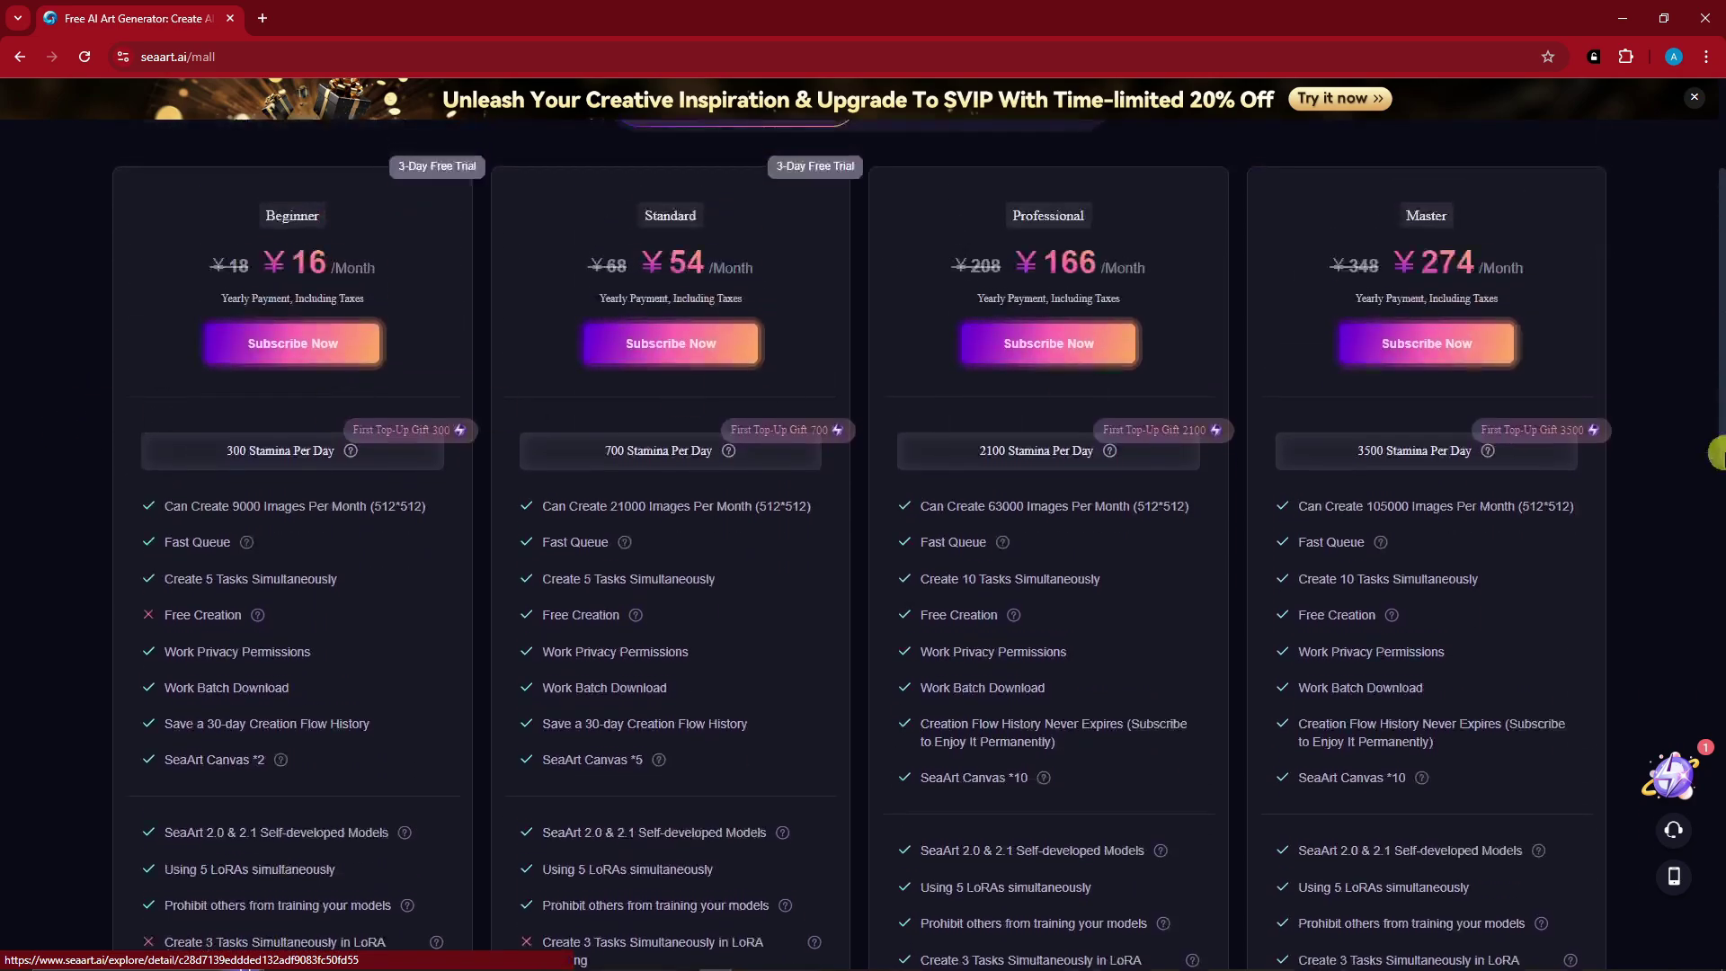
pyautogui.scroll(2, 1717, 452)
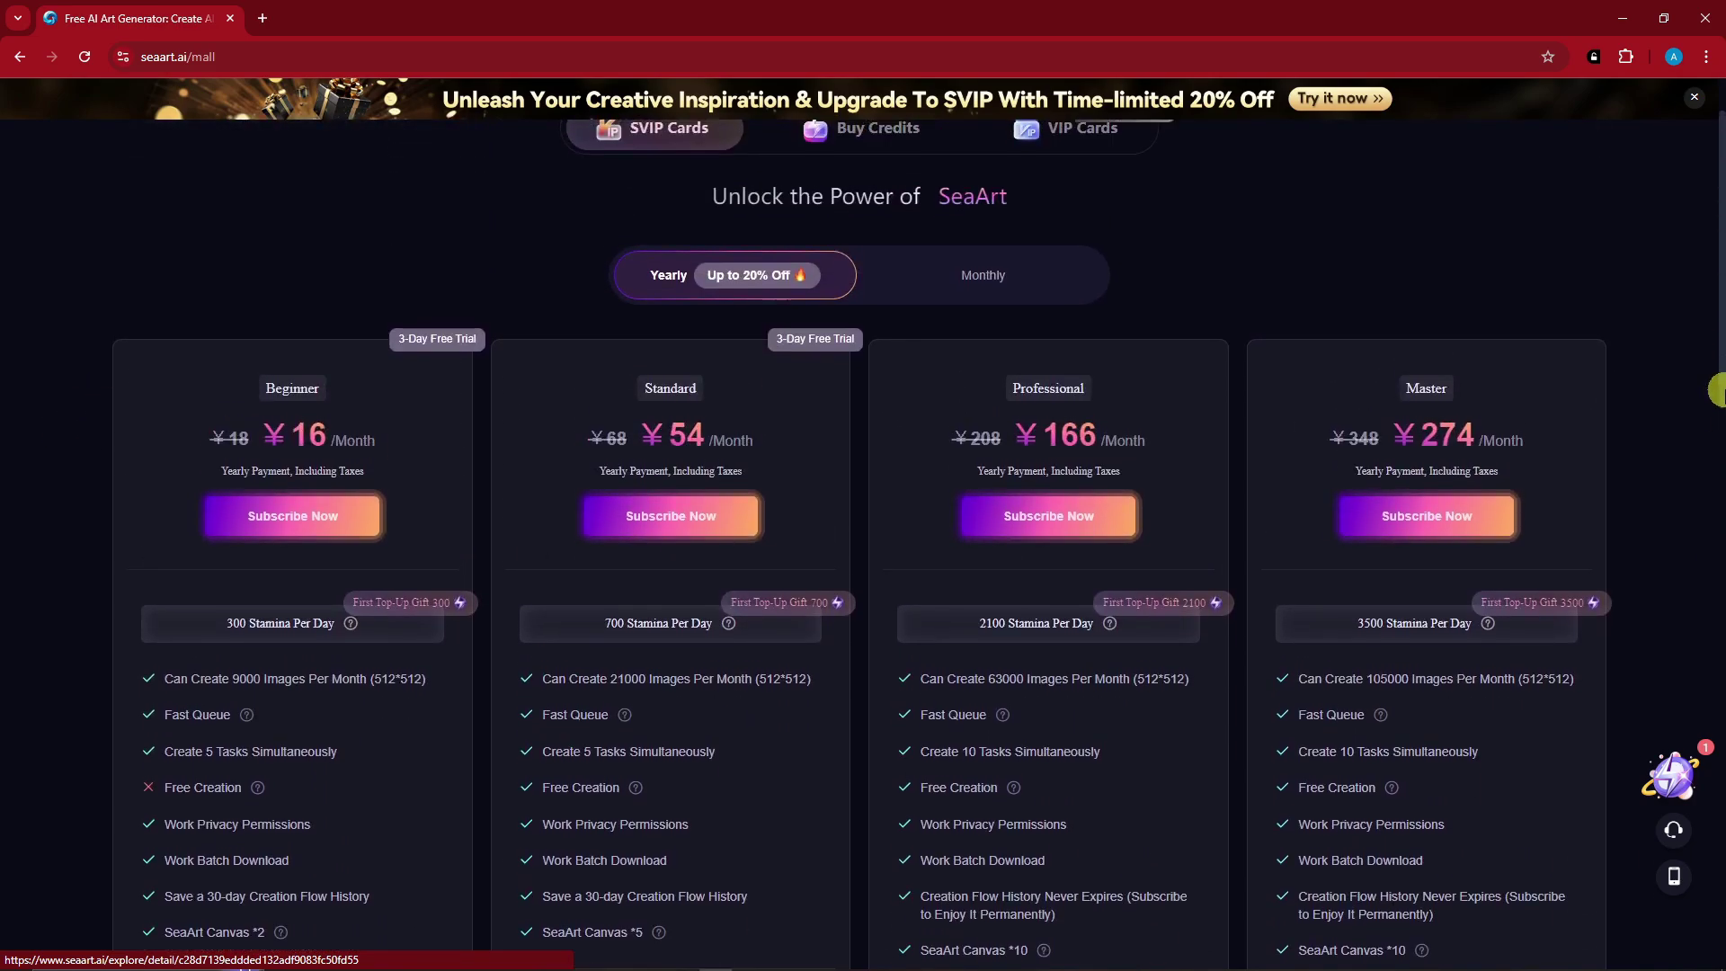
pyautogui.click(990, 279)
pyautogui.click(772, 274)
pyautogui.moveTo(1717, 212); pyautogui.dragTo(1717, 135)
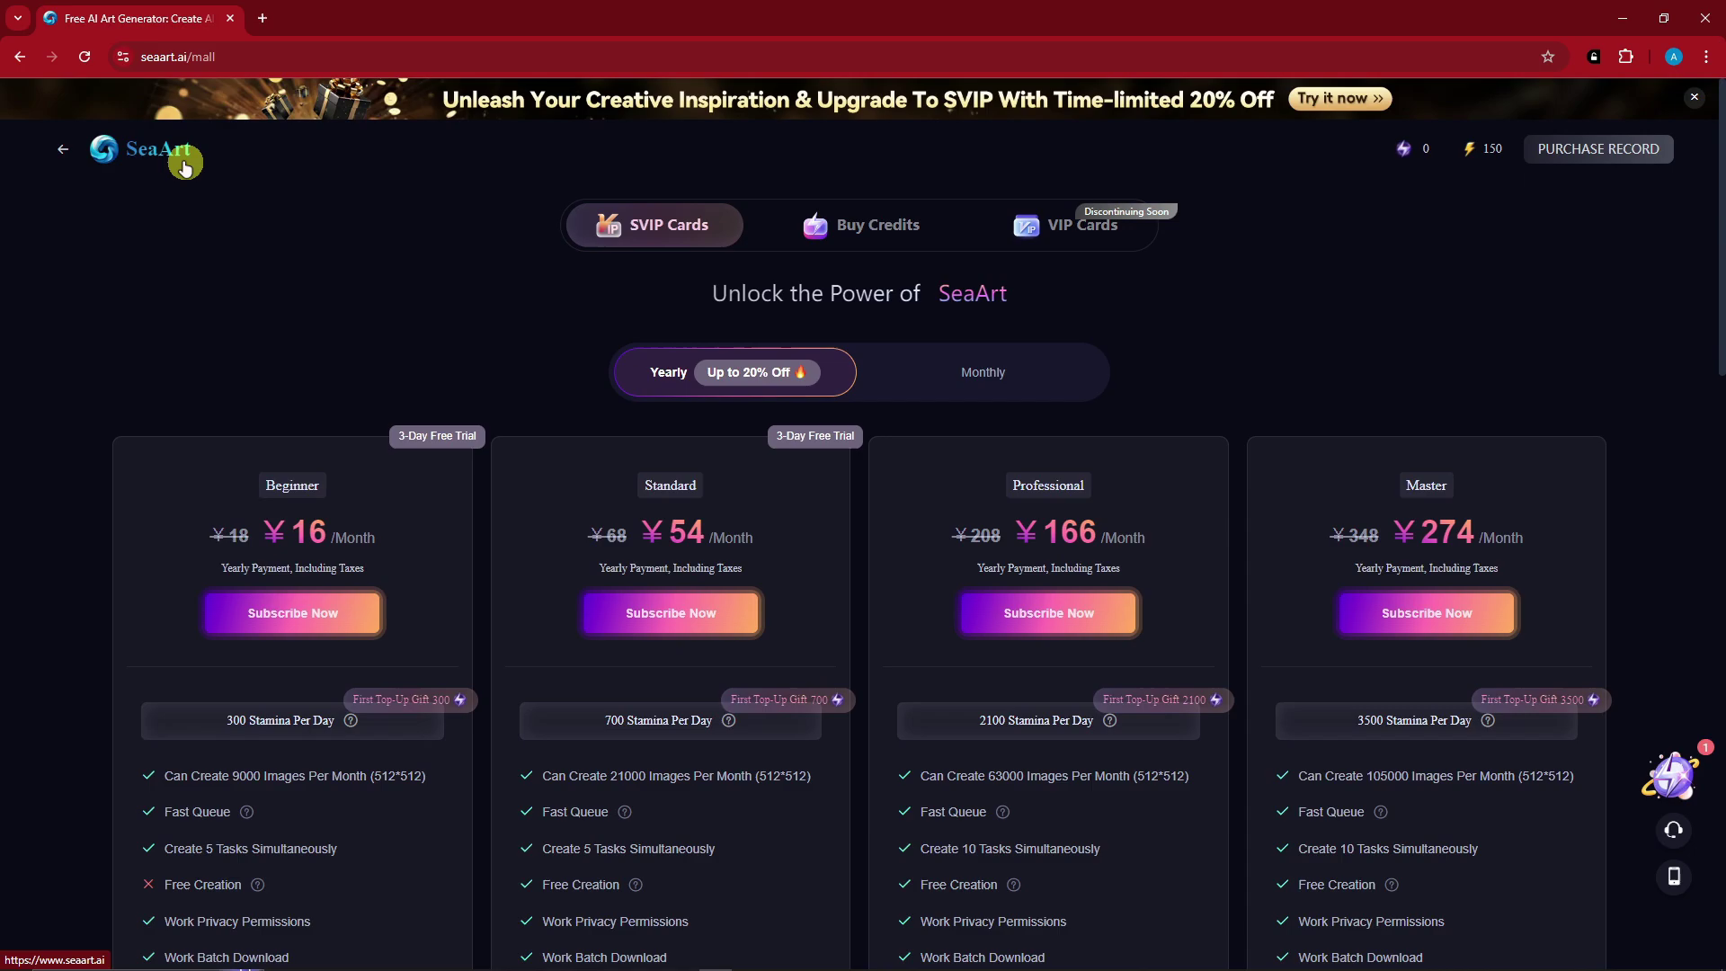
# Return to the SeaArt home page, open the community Flux Text to Image tool and show its second sample image.
pyautogui.click(105, 149)
pyautogui.scroll(-15, 600, 526)
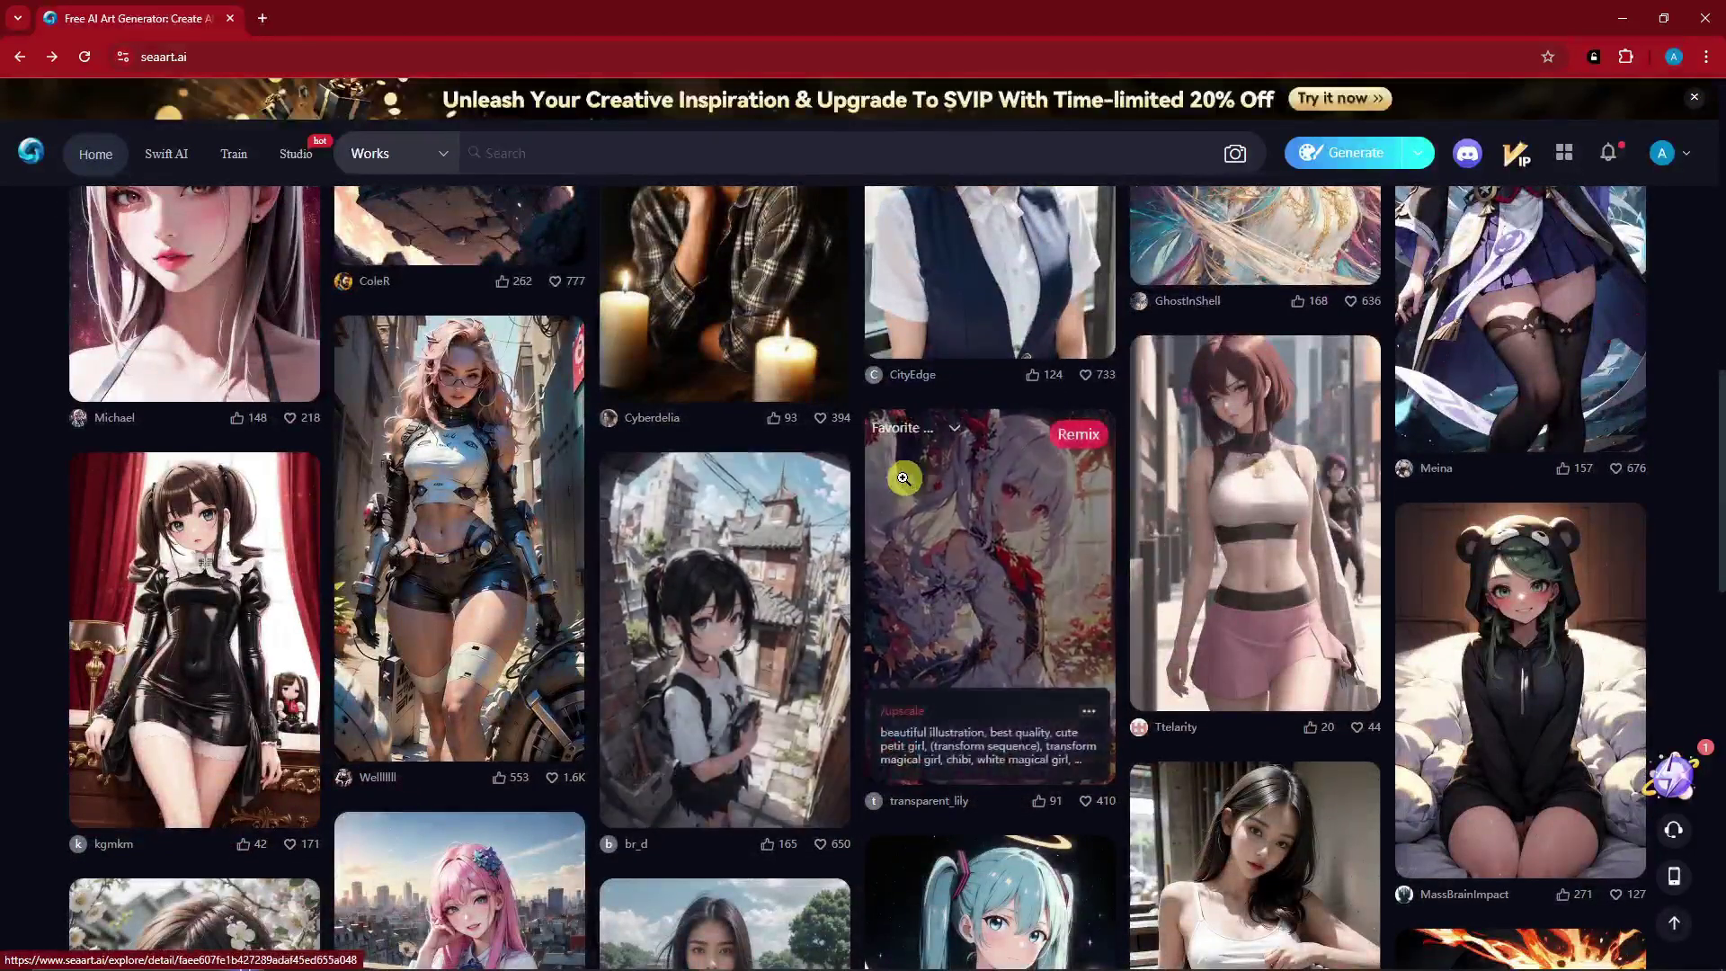
pyautogui.scroll(-3, 848, 589)
pyautogui.scroll(-3, 847, 589)
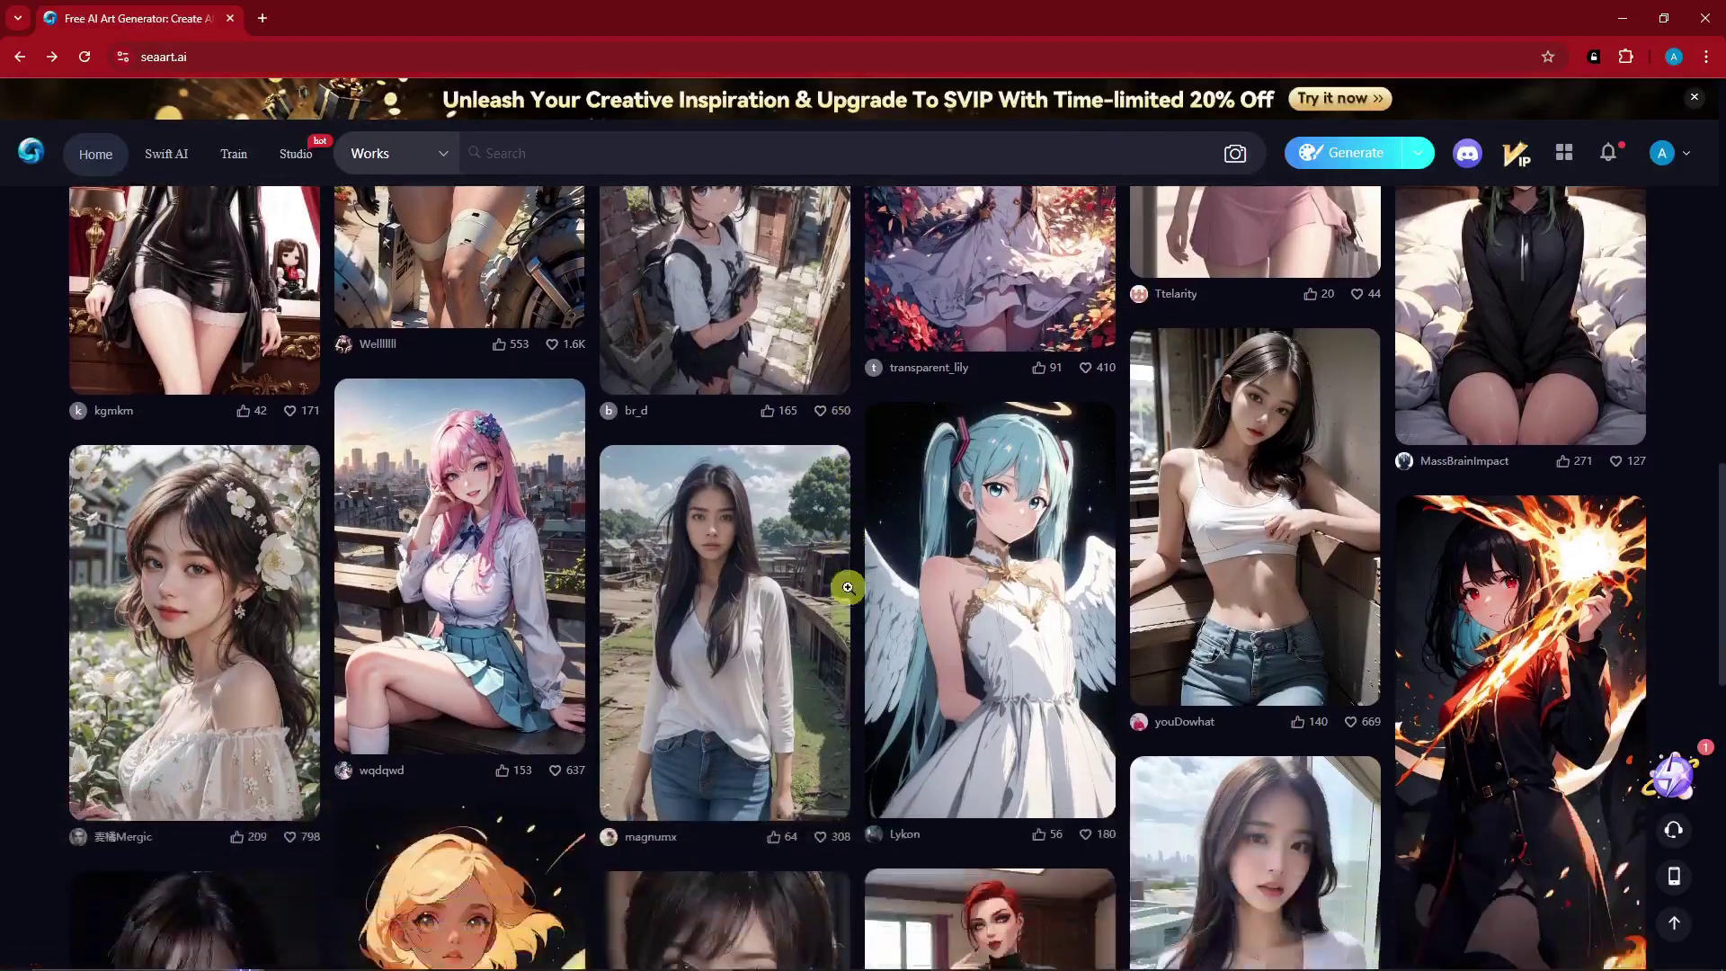
pyautogui.scroll(2, 848, 588)
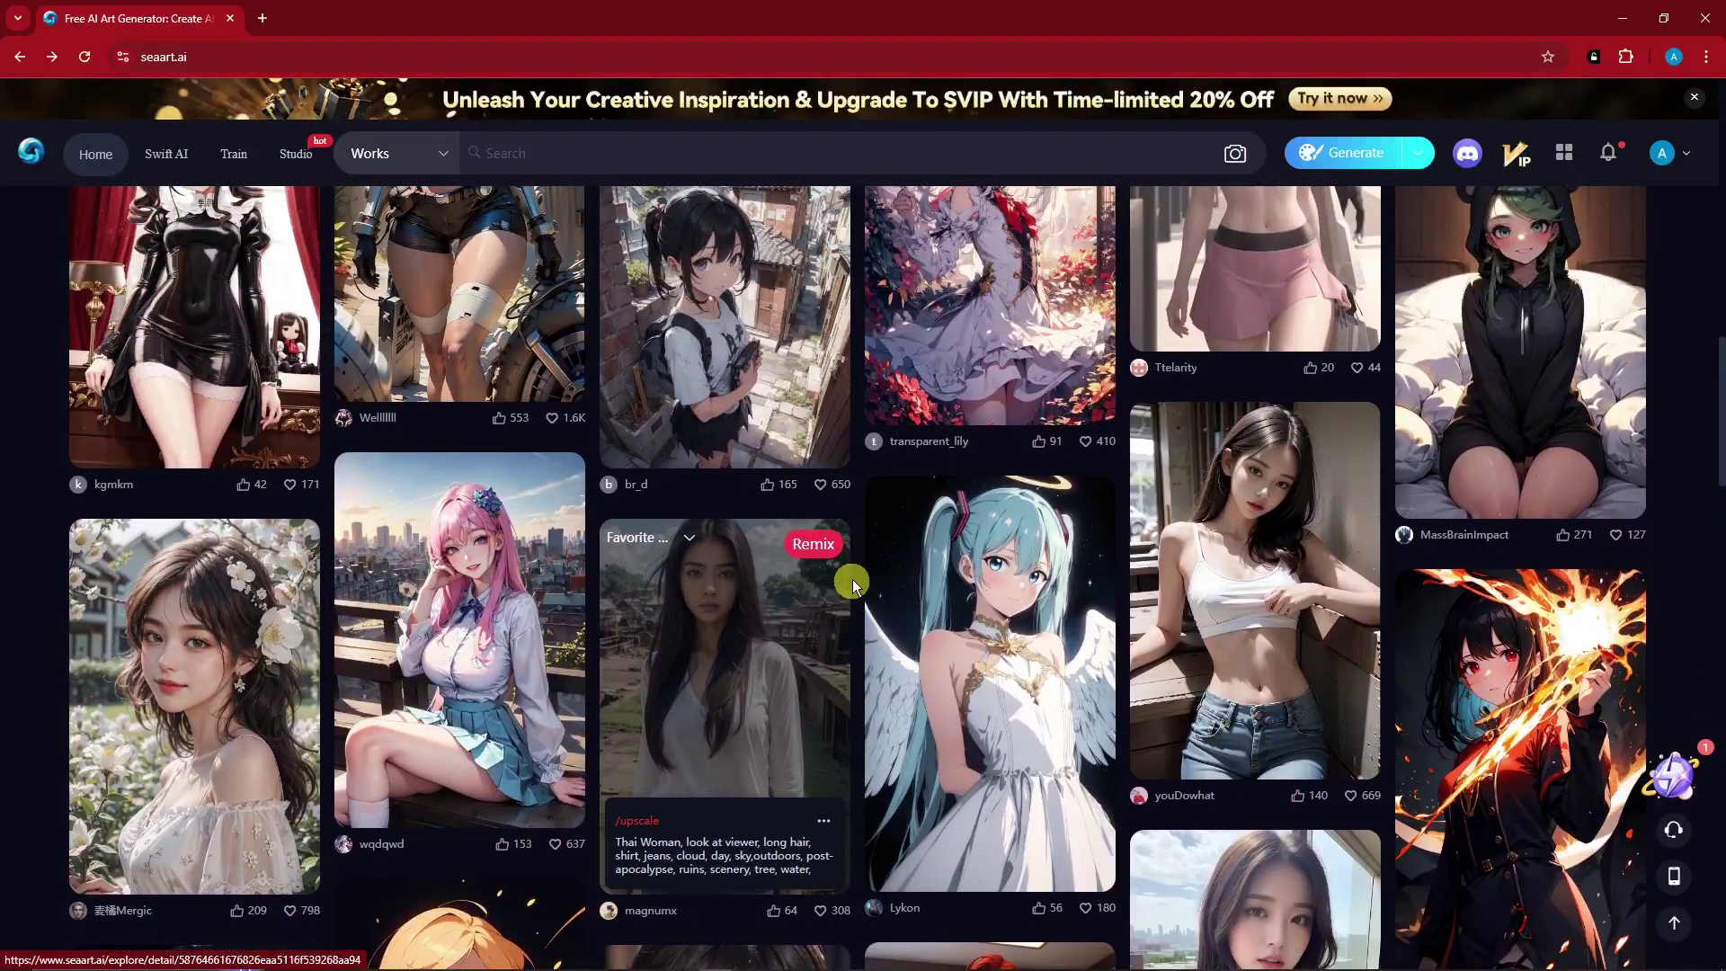
pyautogui.moveTo(180, 162)
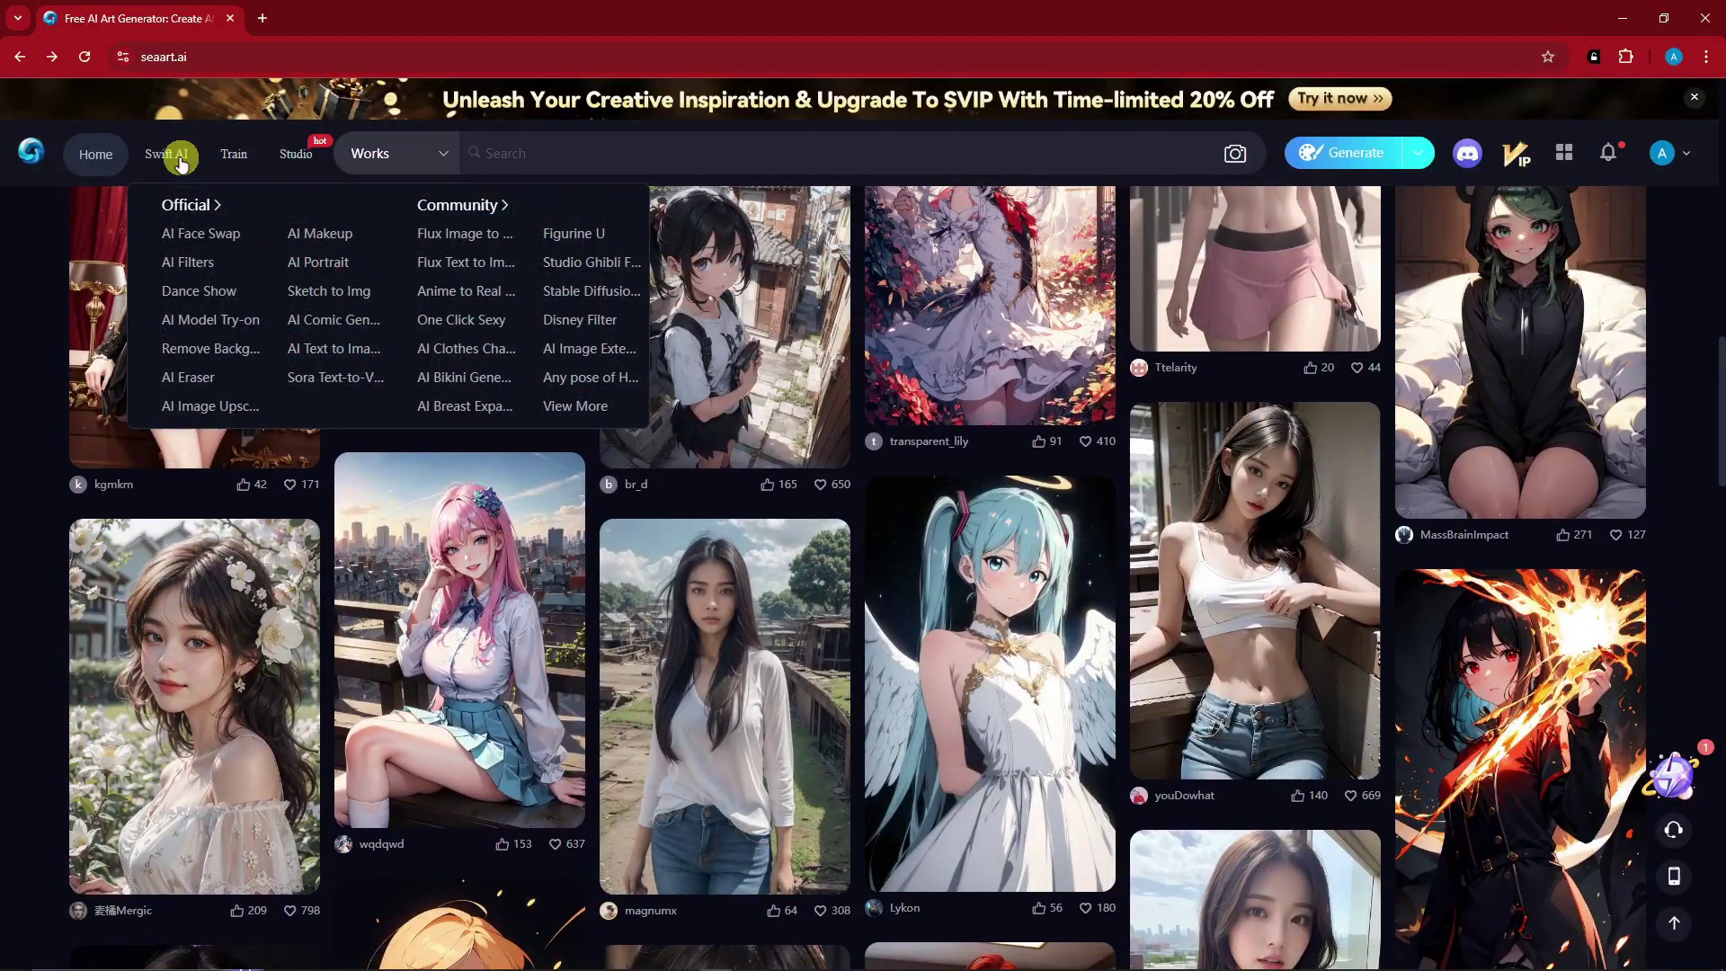
pyautogui.click(479, 261)
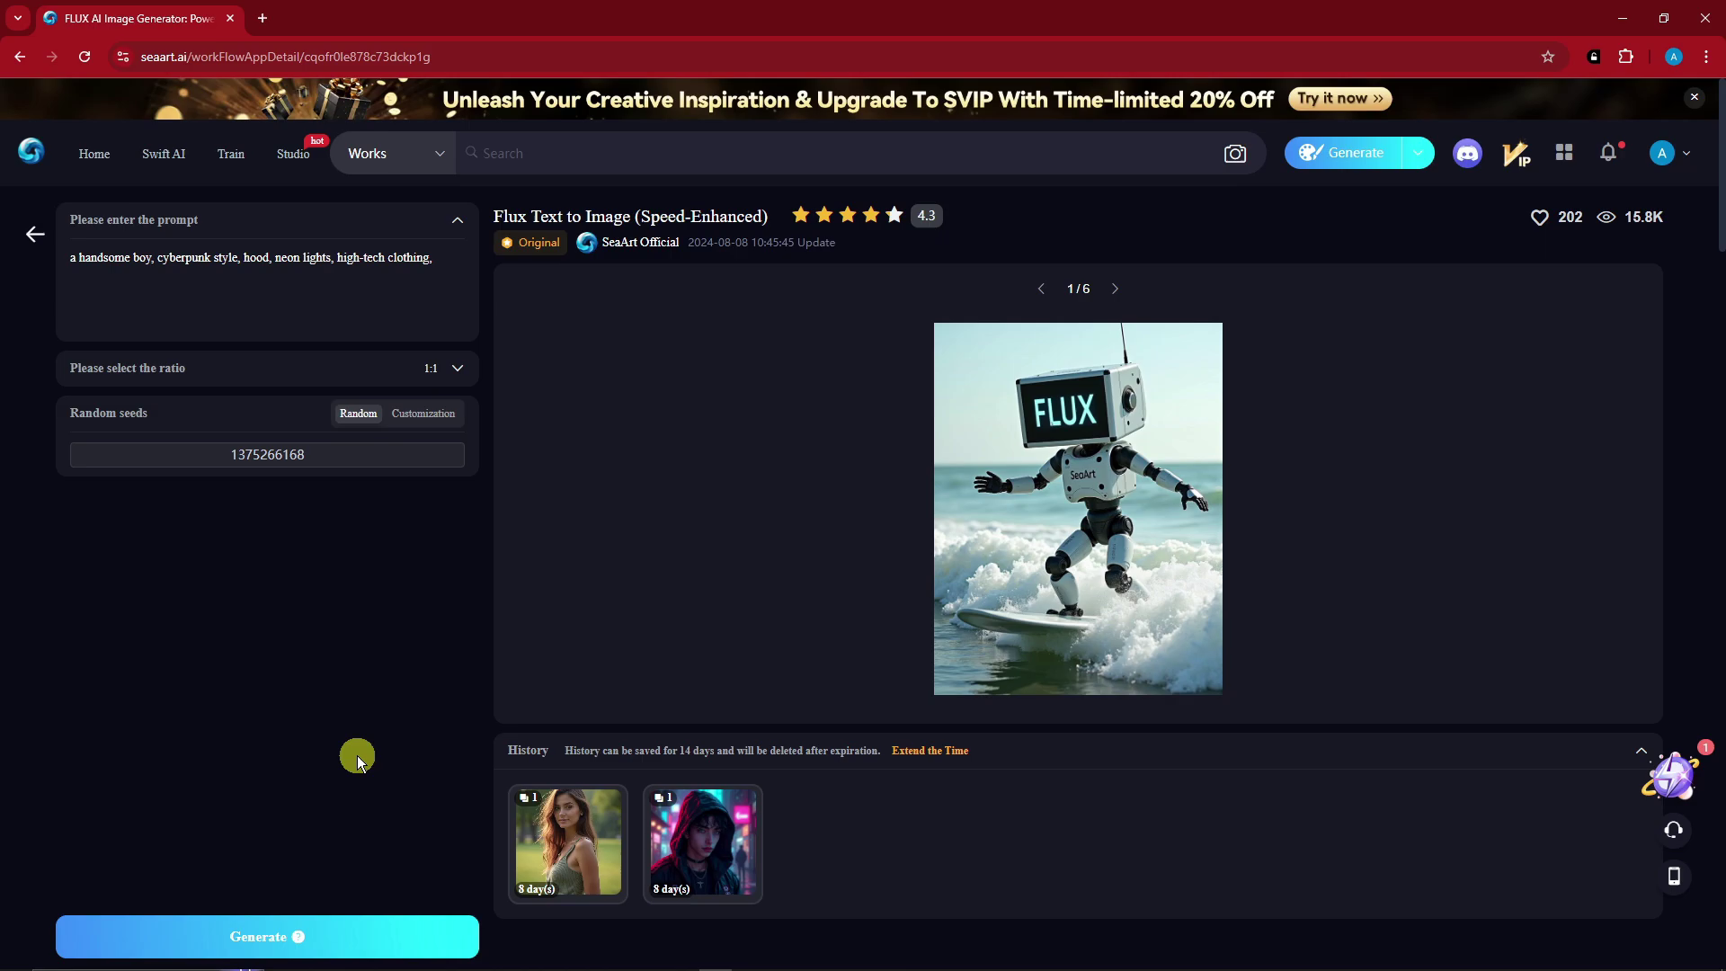
pyautogui.click(1117, 289)
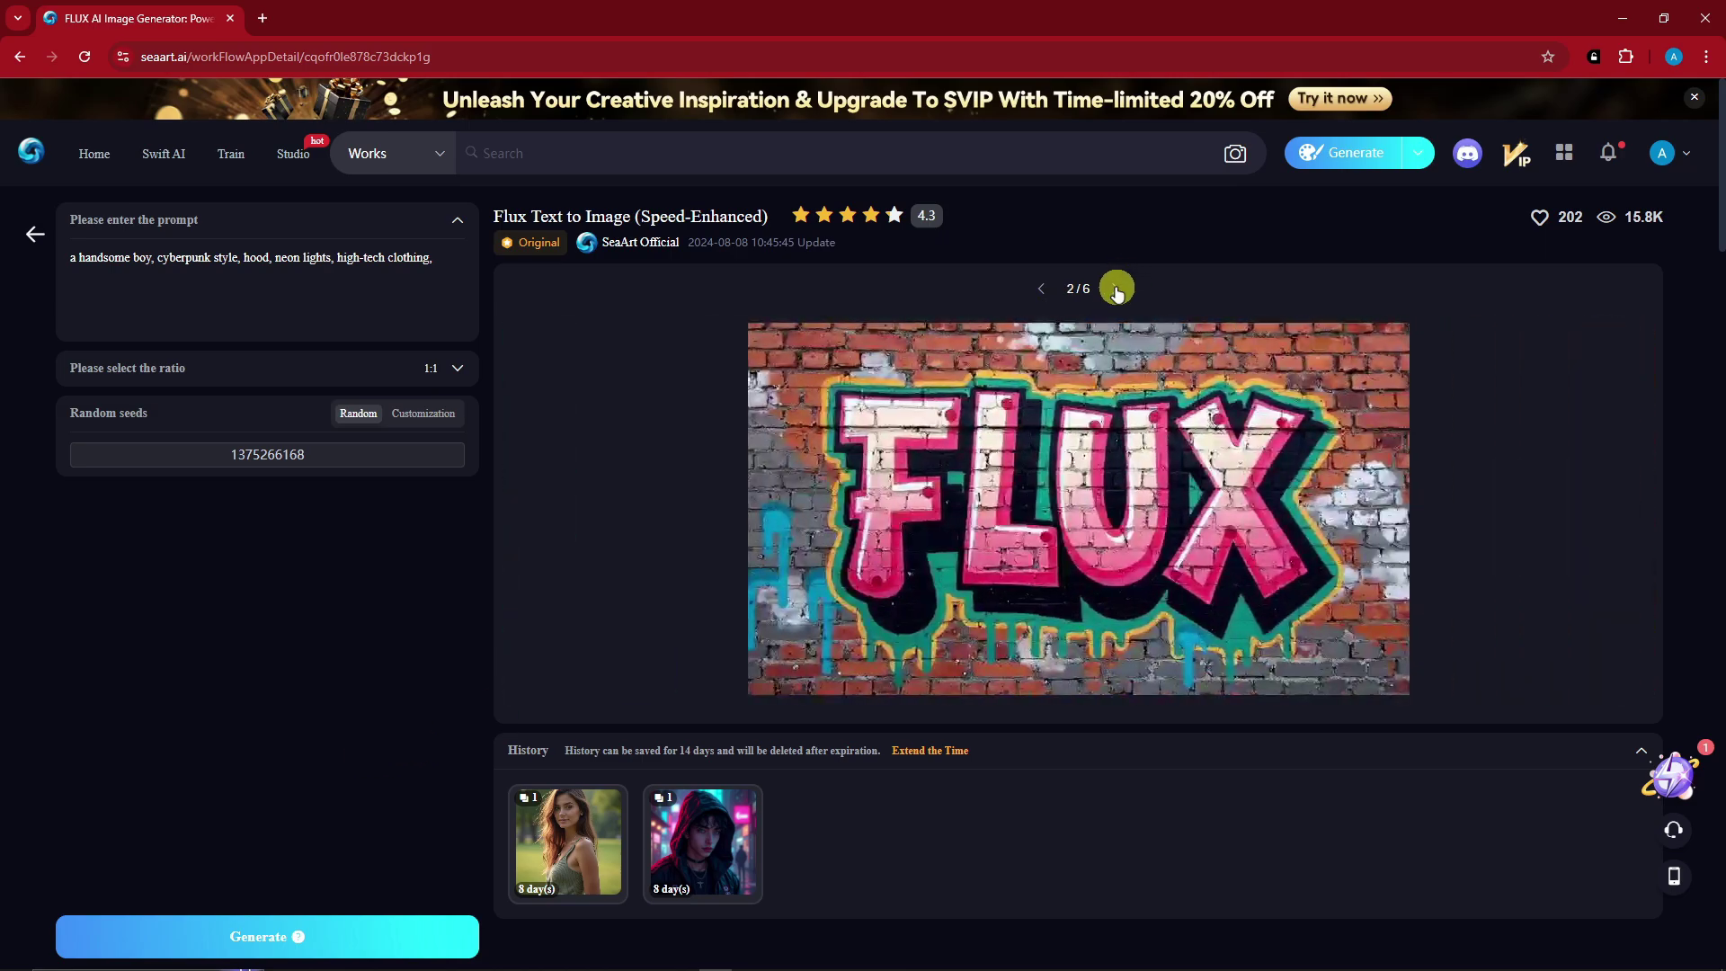
# Browse back and forth through the sample images of the Flux Text to Image tool, returning to the FLUX graffiti sample.
pyautogui.click(1117, 290)
pyautogui.click(1112, 291)
pyautogui.click(1041, 289)
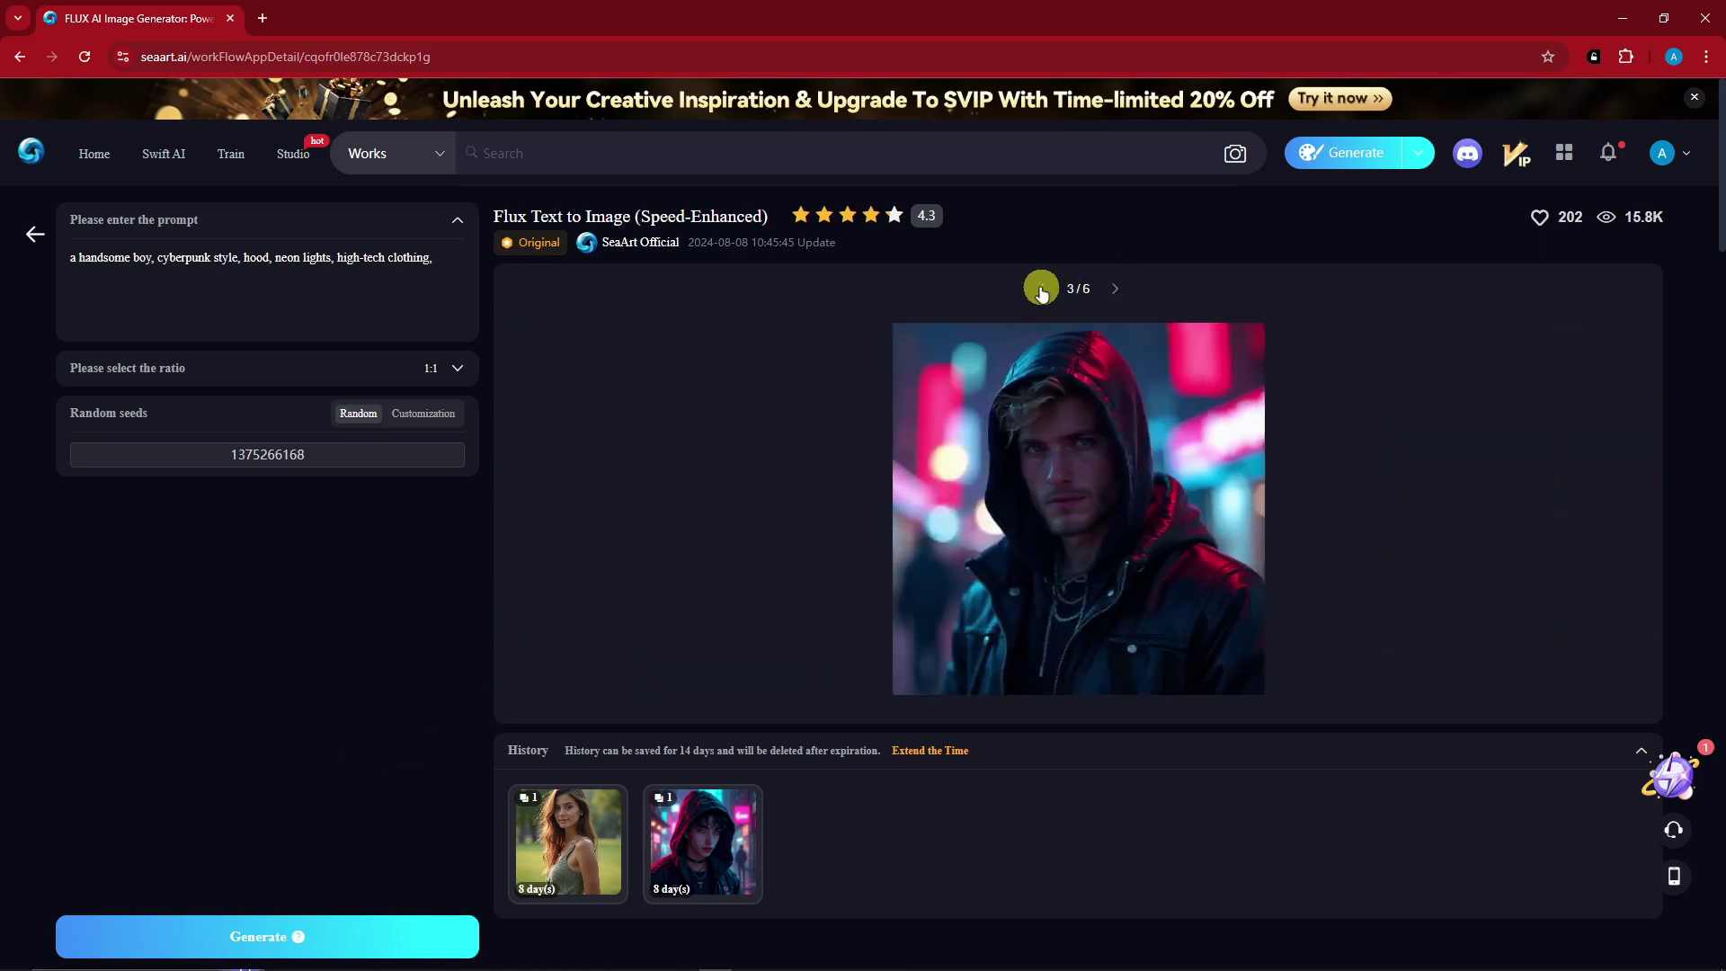
pyautogui.click(1042, 290)
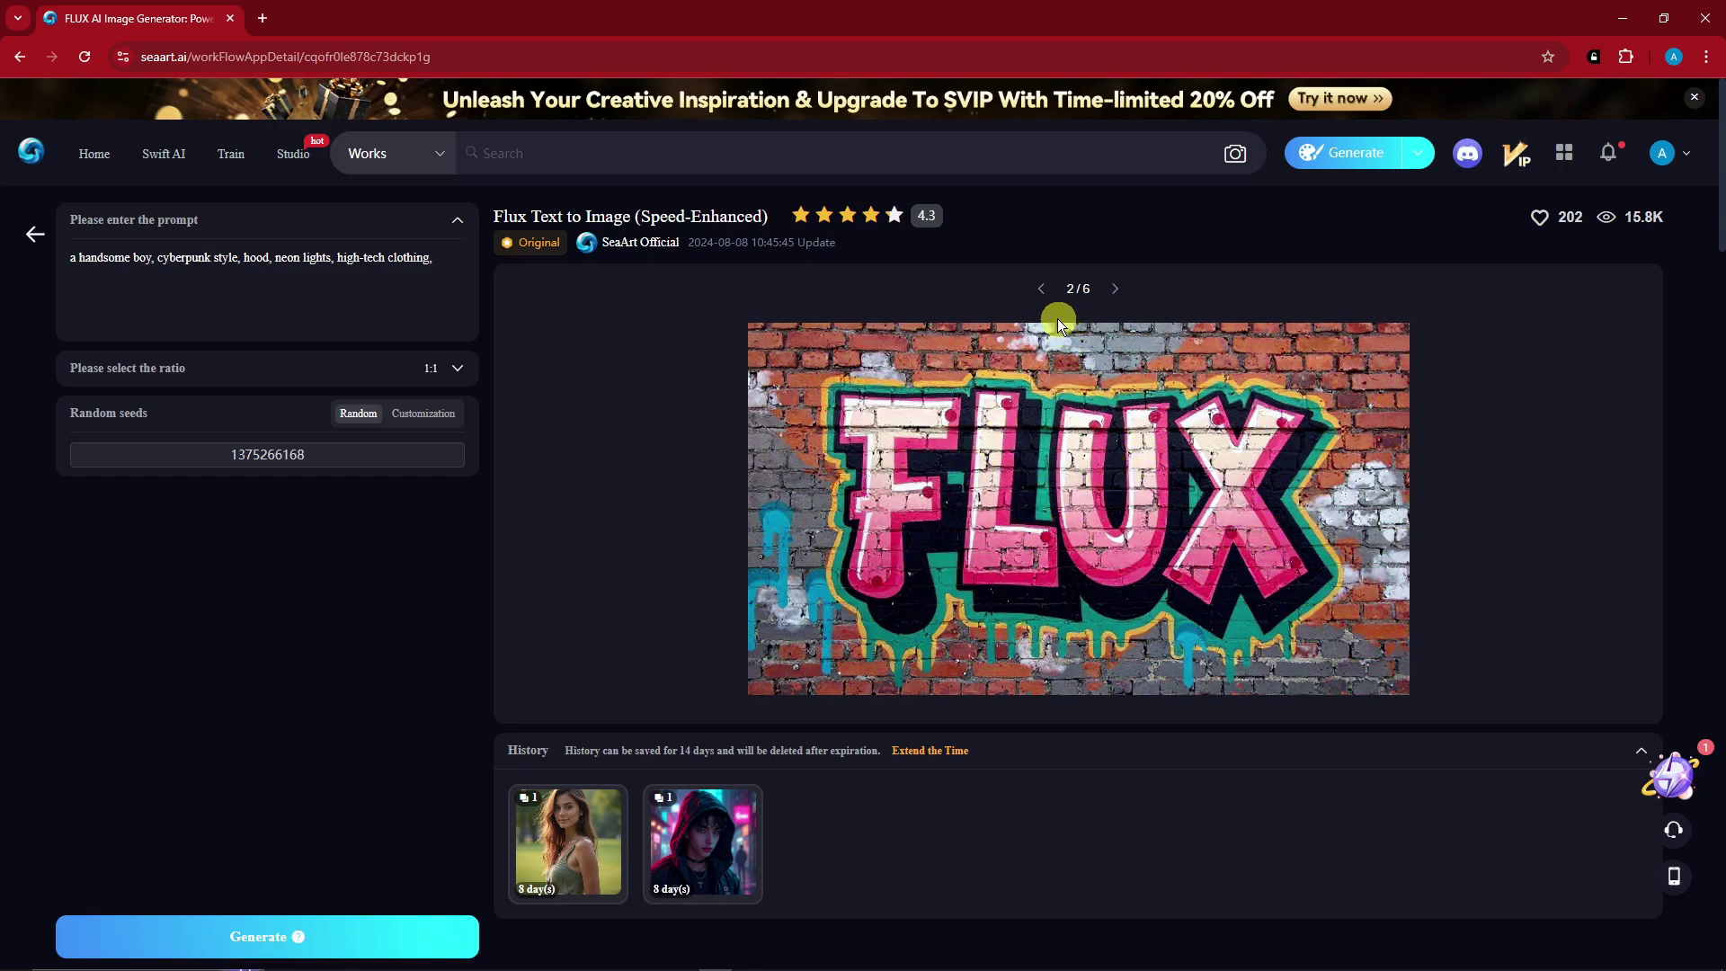
pyautogui.click(1043, 290)
pyautogui.click(1116, 290)
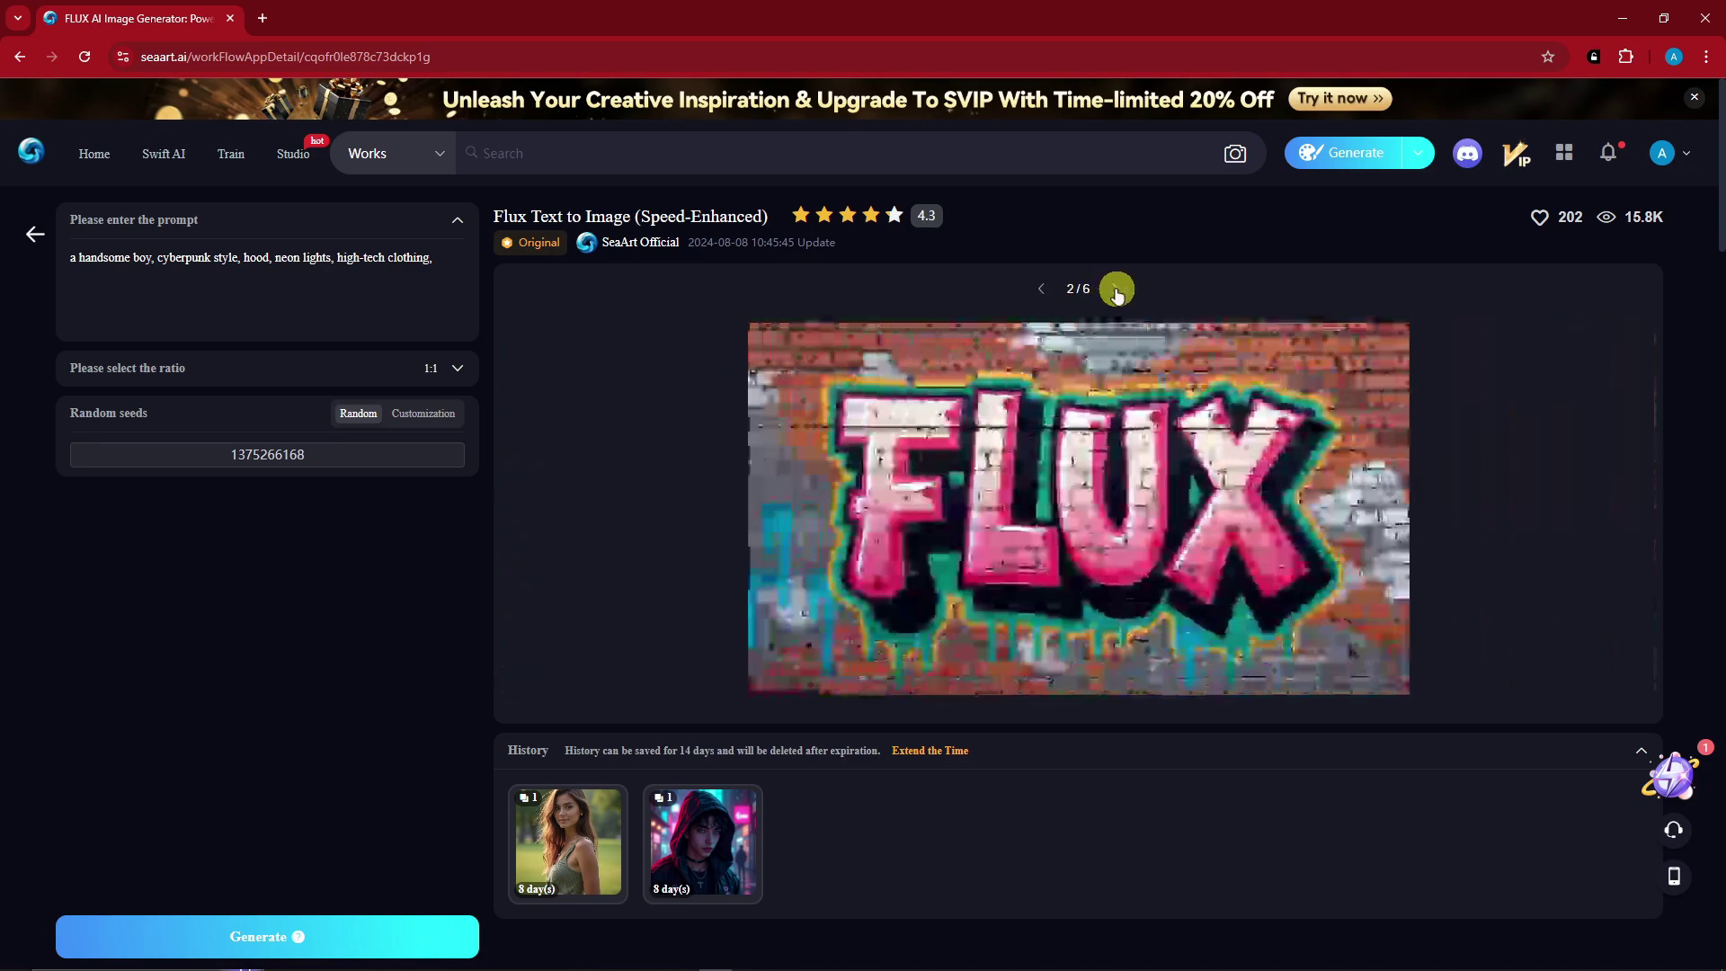
pyautogui.click(1117, 290)
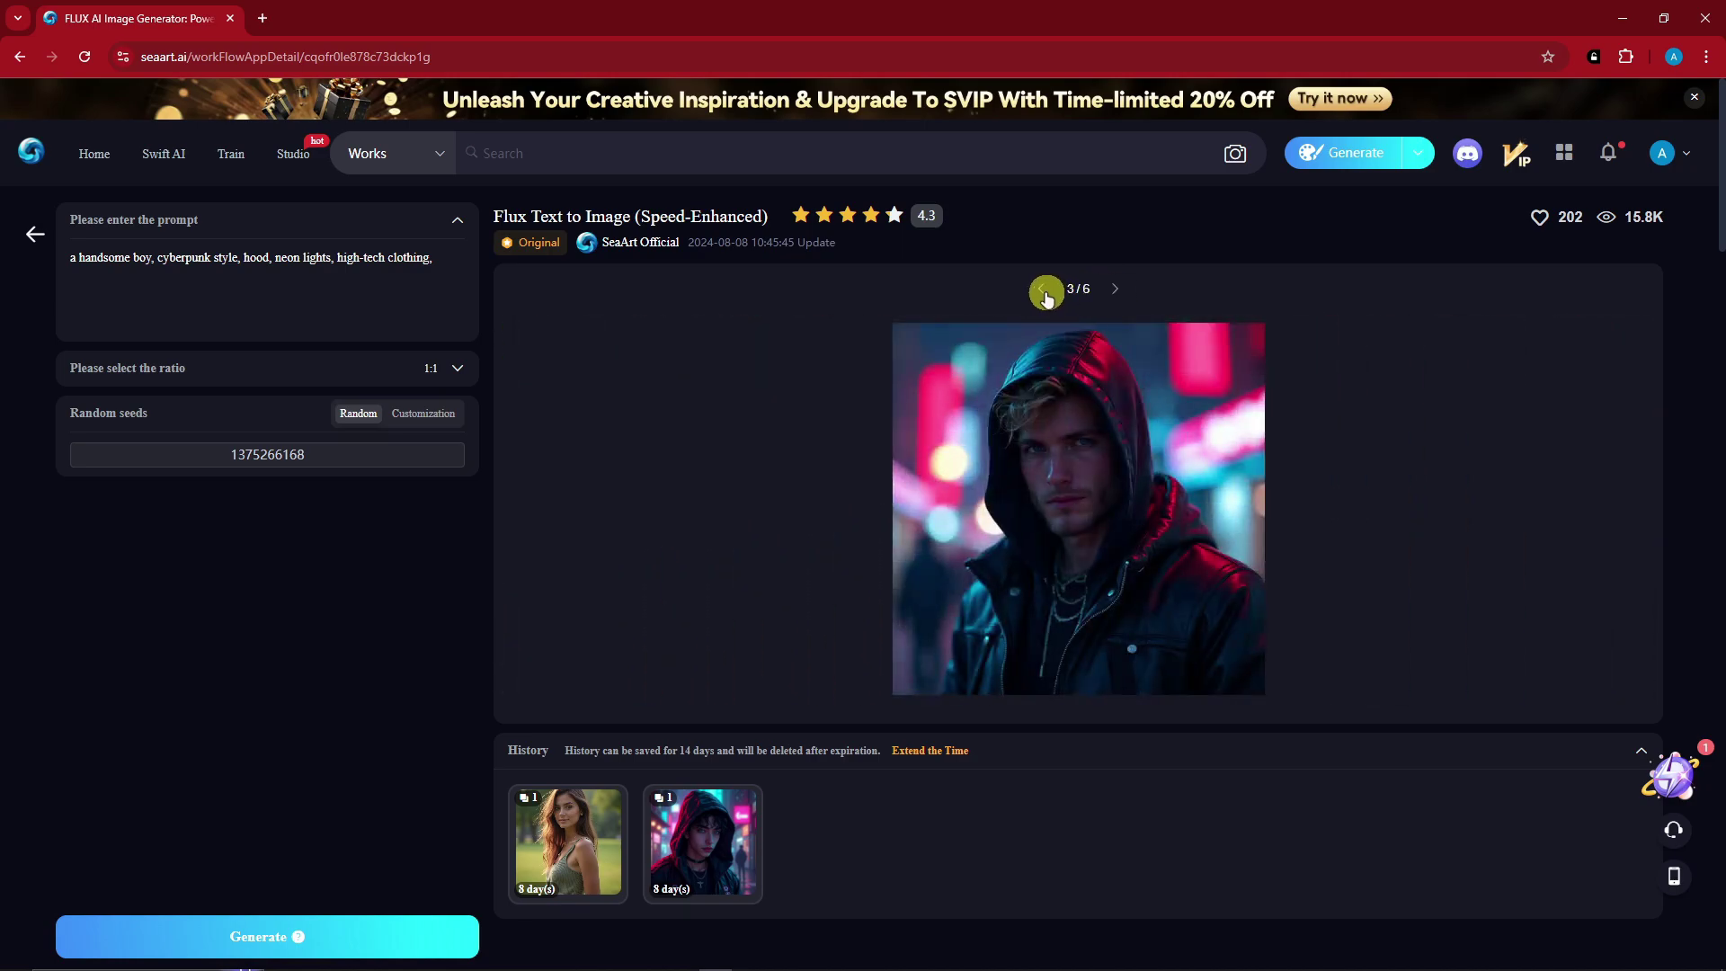
pyautogui.click(1043, 289)
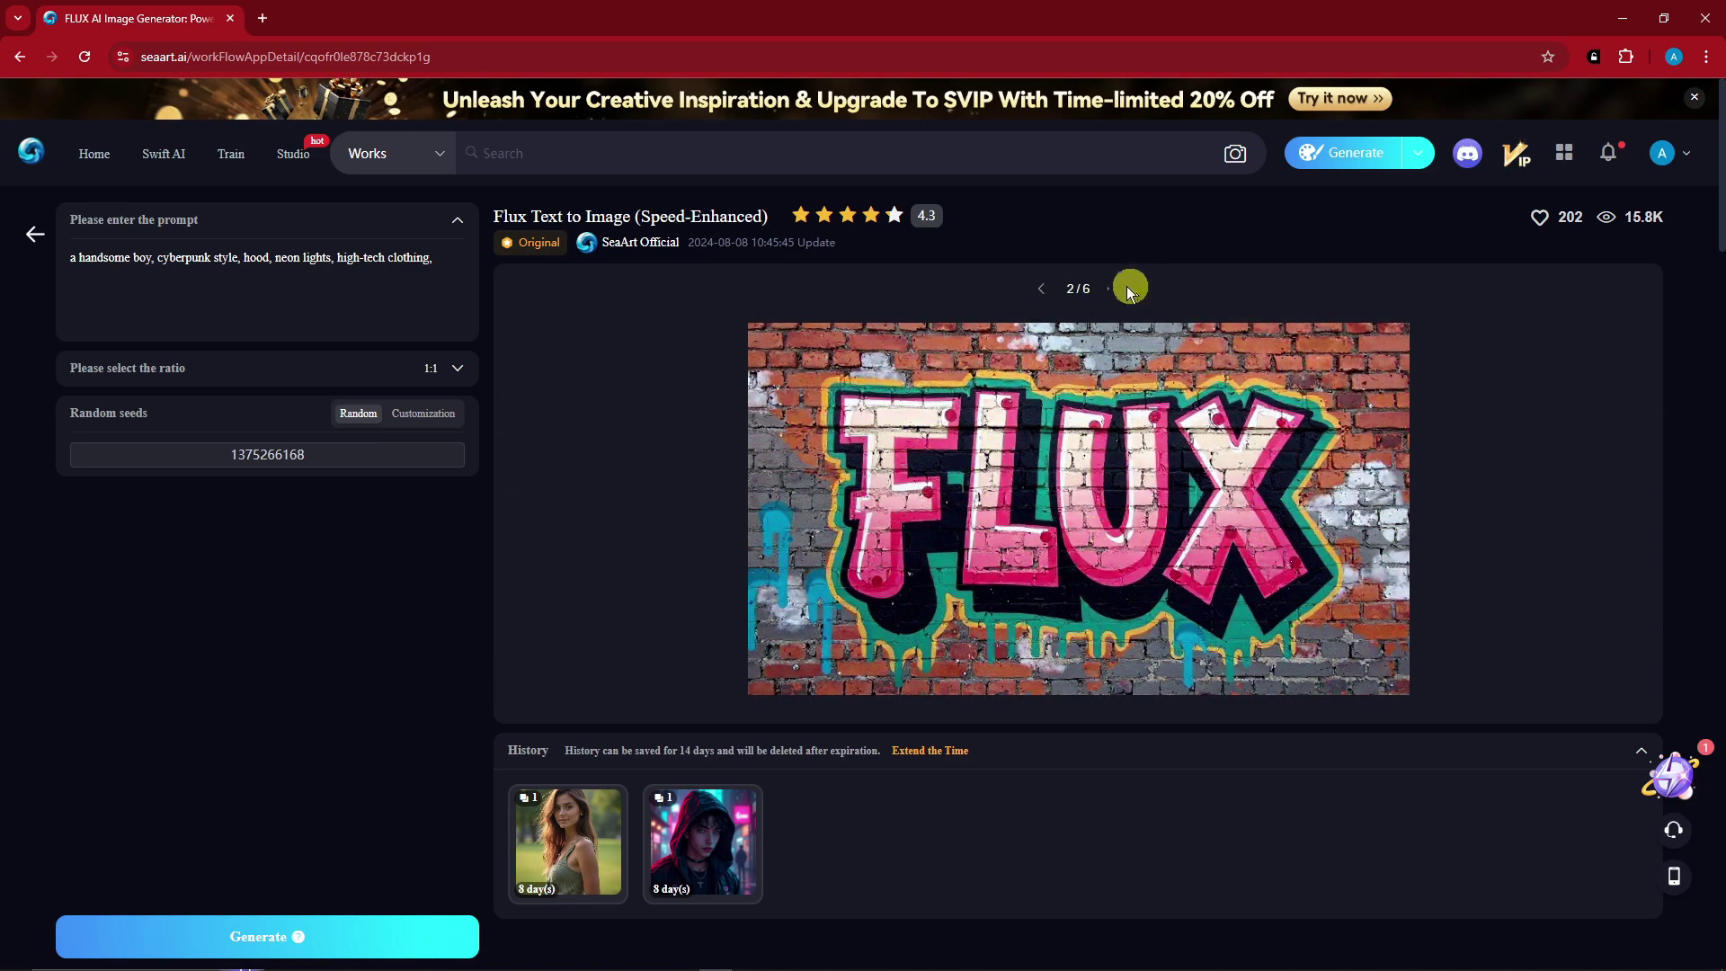
pyautogui.click(1115, 289)
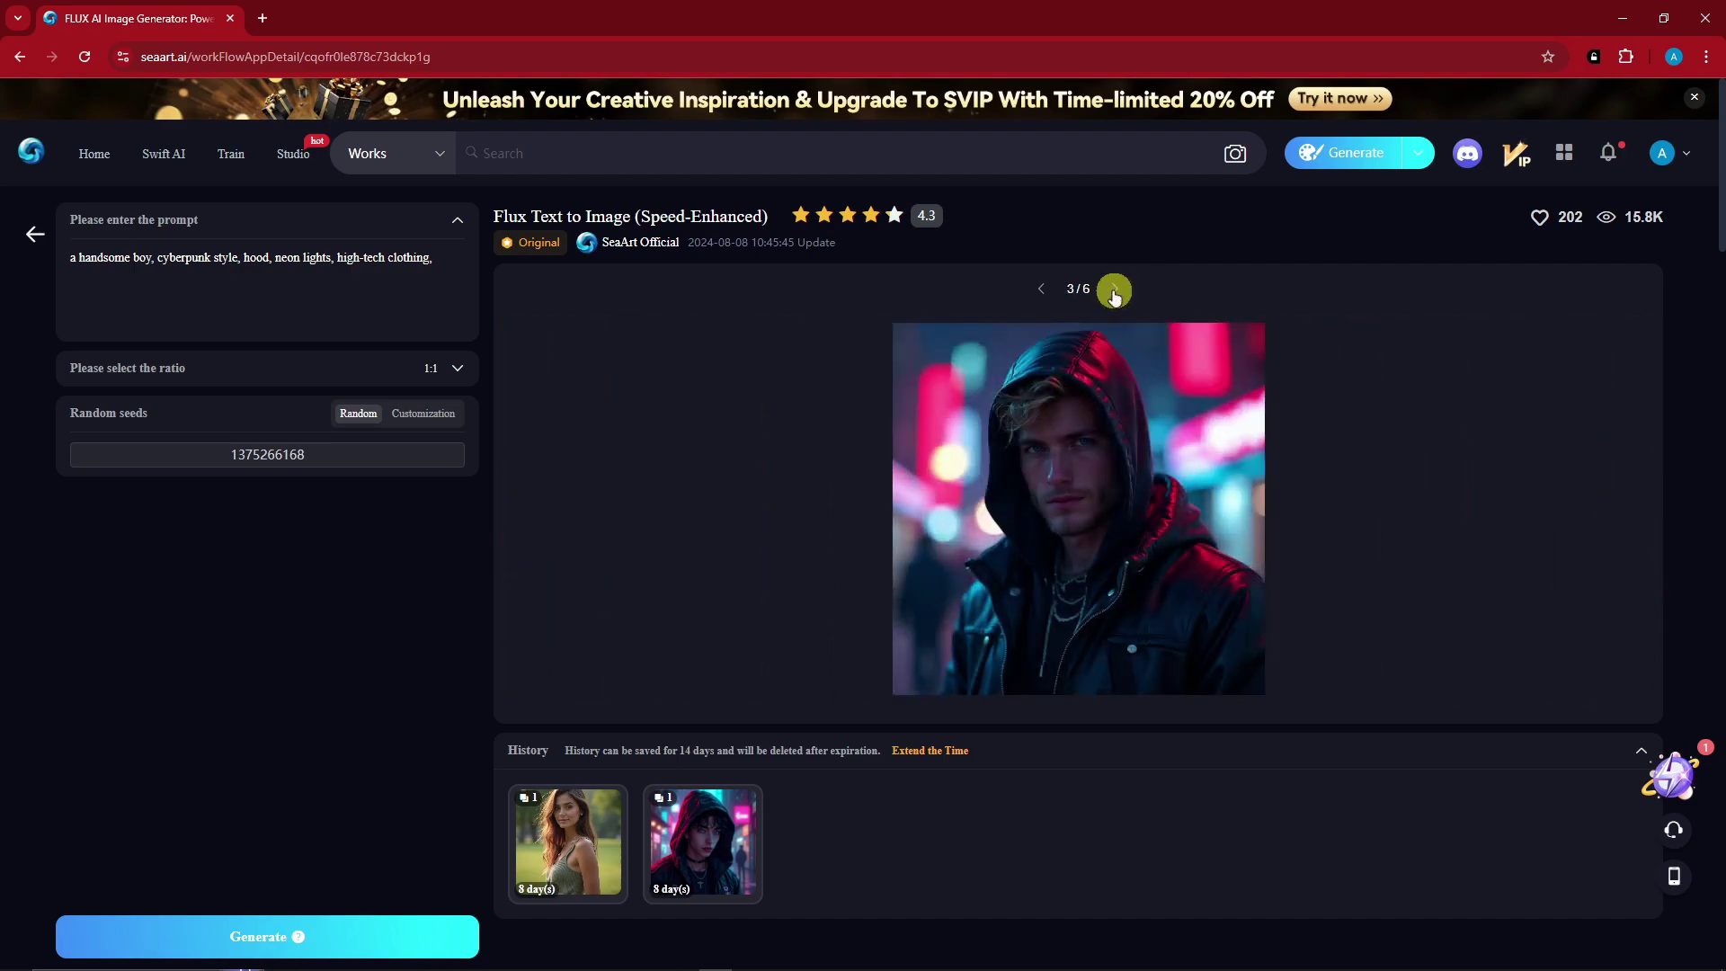
pyautogui.click(1114, 290)
pyautogui.click(1115, 290)
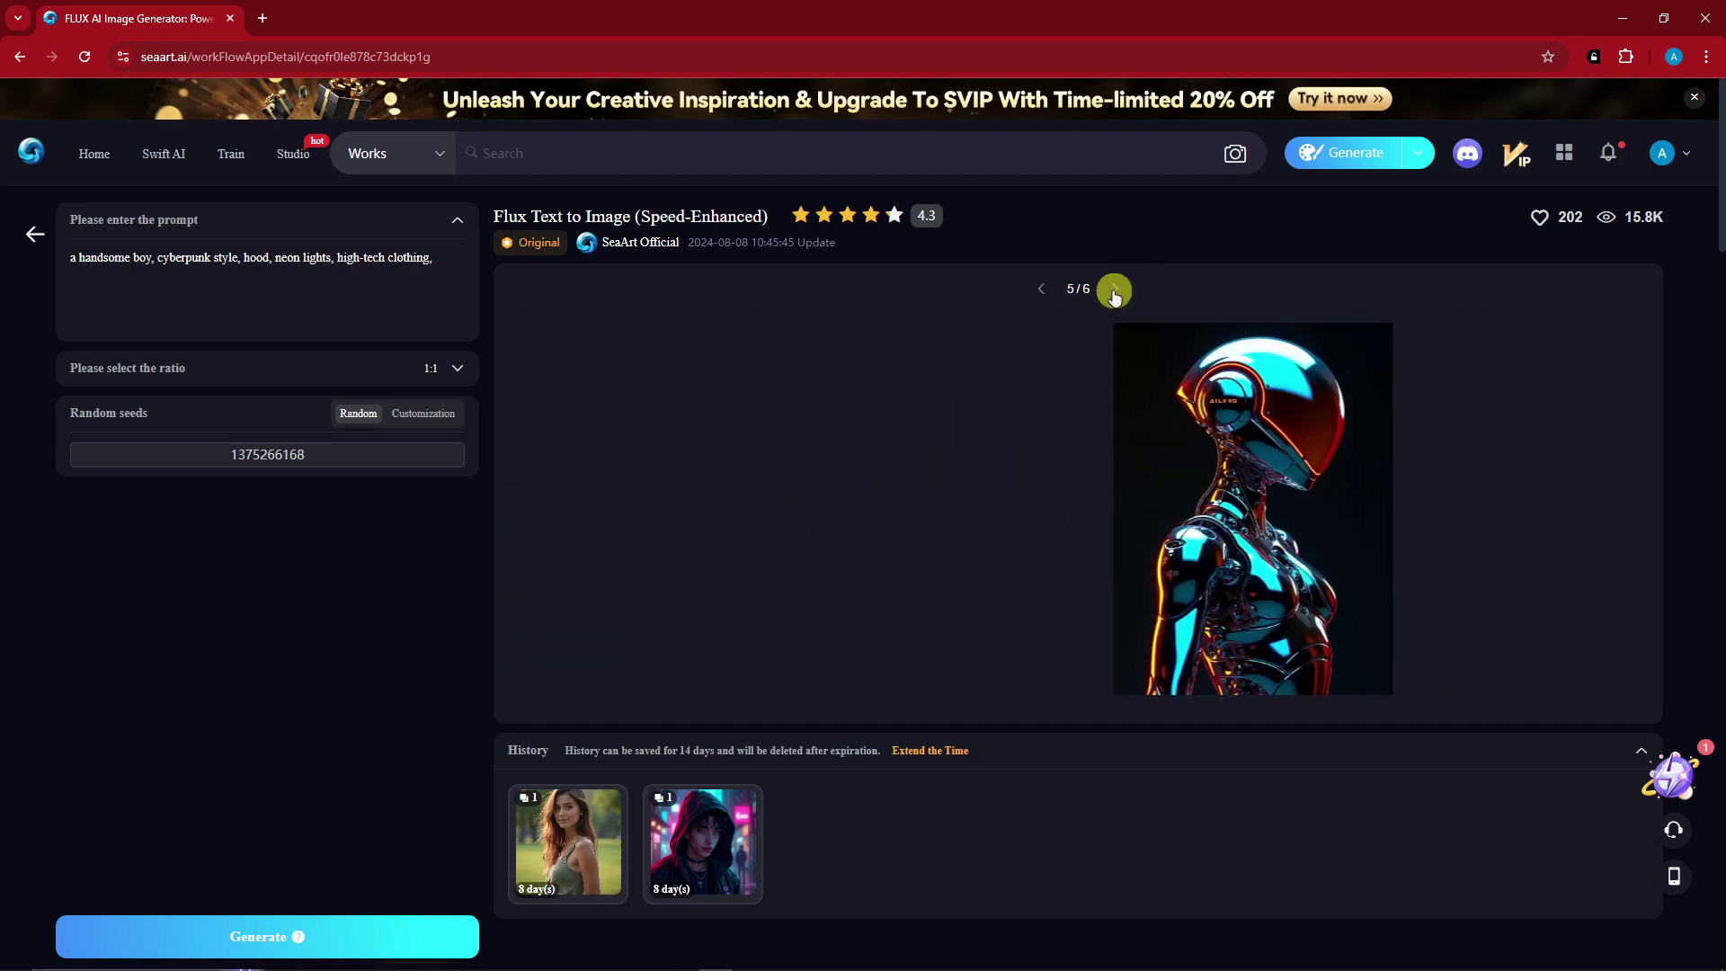
pyautogui.click(1045, 290)
pyautogui.click(1043, 290)
pyautogui.click(1042, 290)
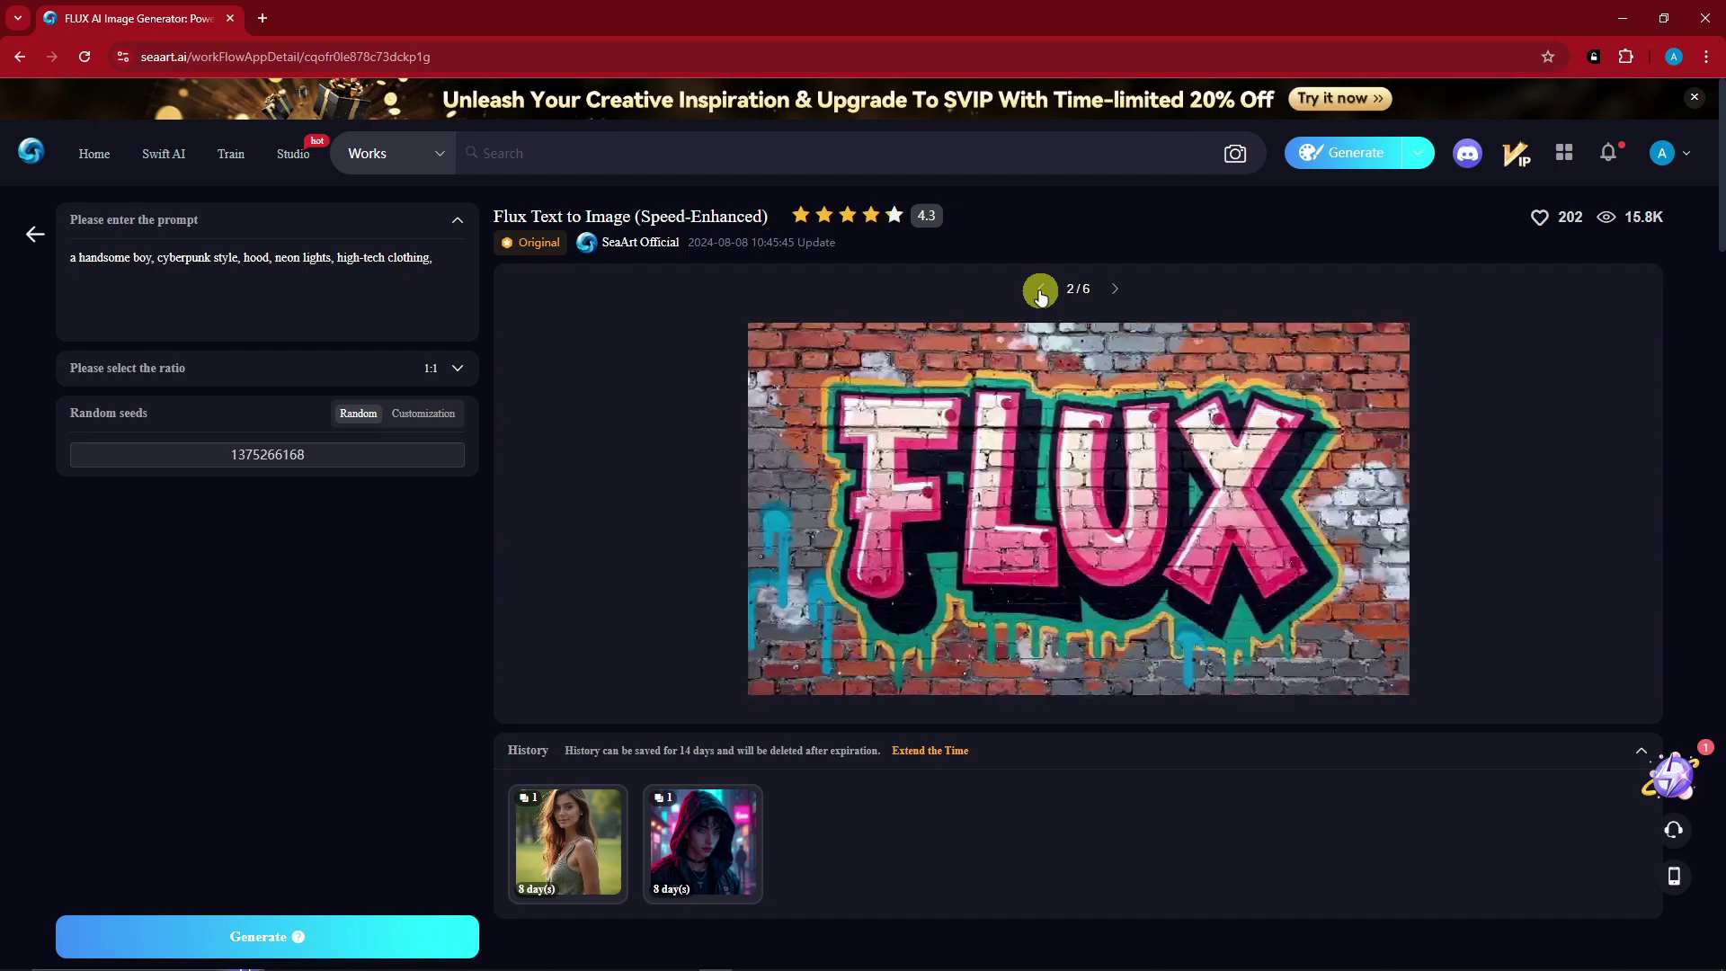
# Replace the default prompt with "anime style, anime, a boy in a forest".
pyautogui.moveTo(450, 263); pyautogui.dragTo(71, 263)
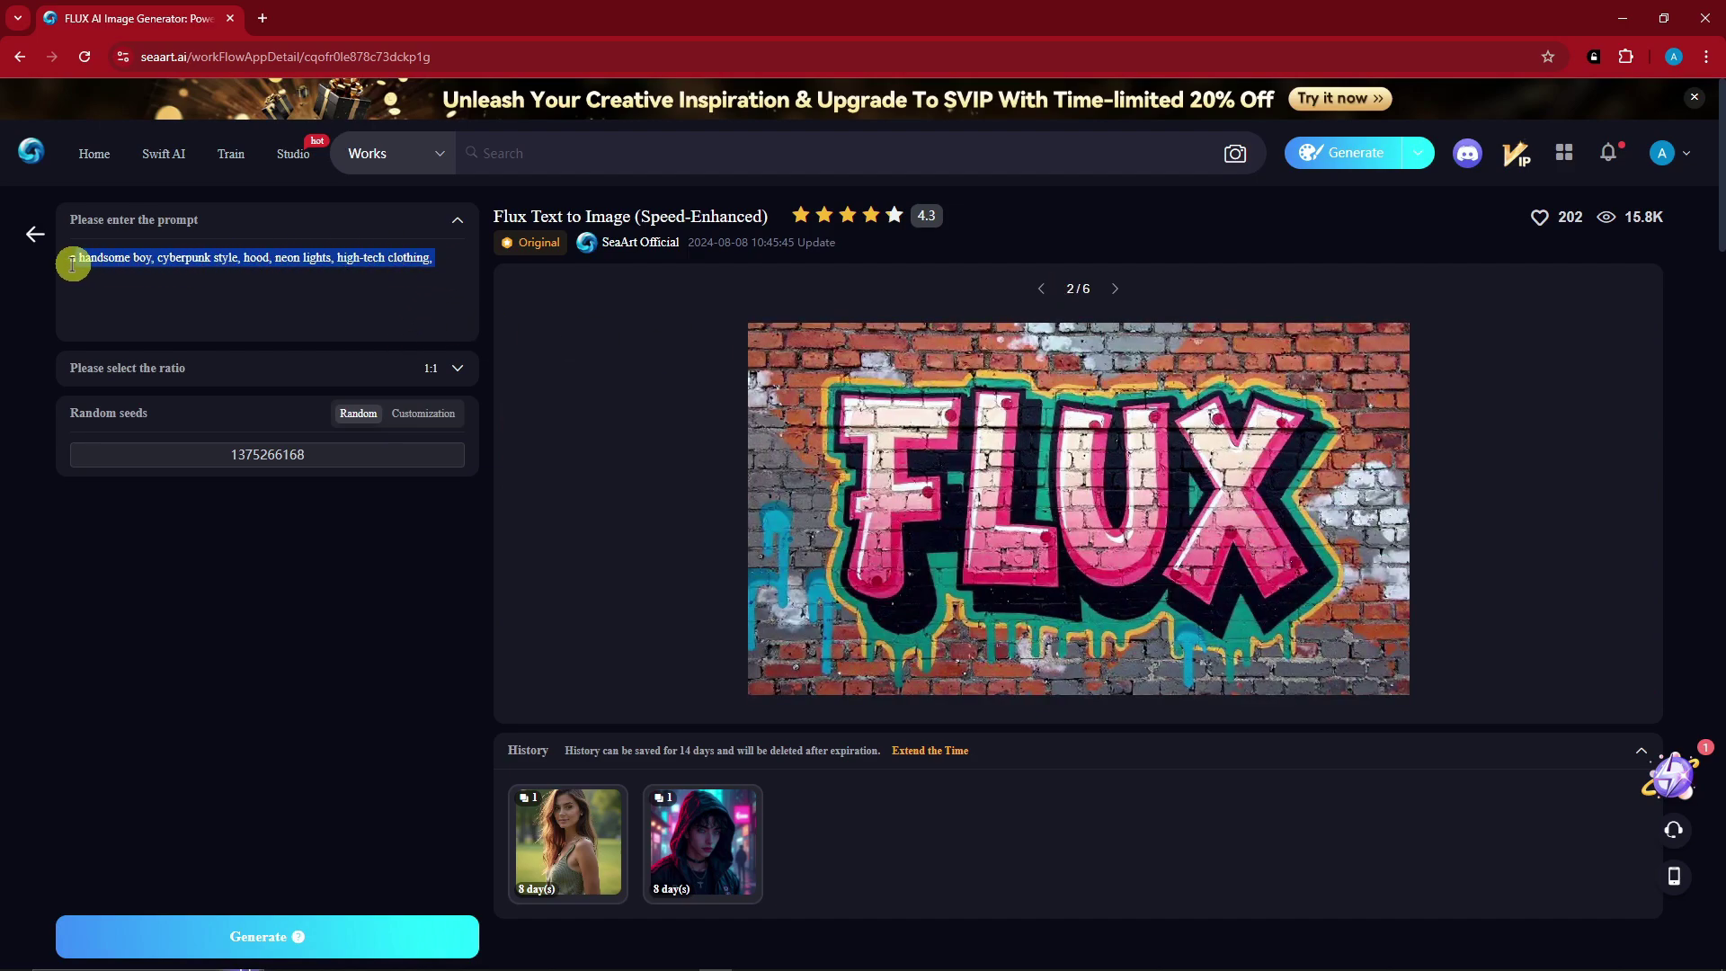
pyautogui.press('BackSpace')
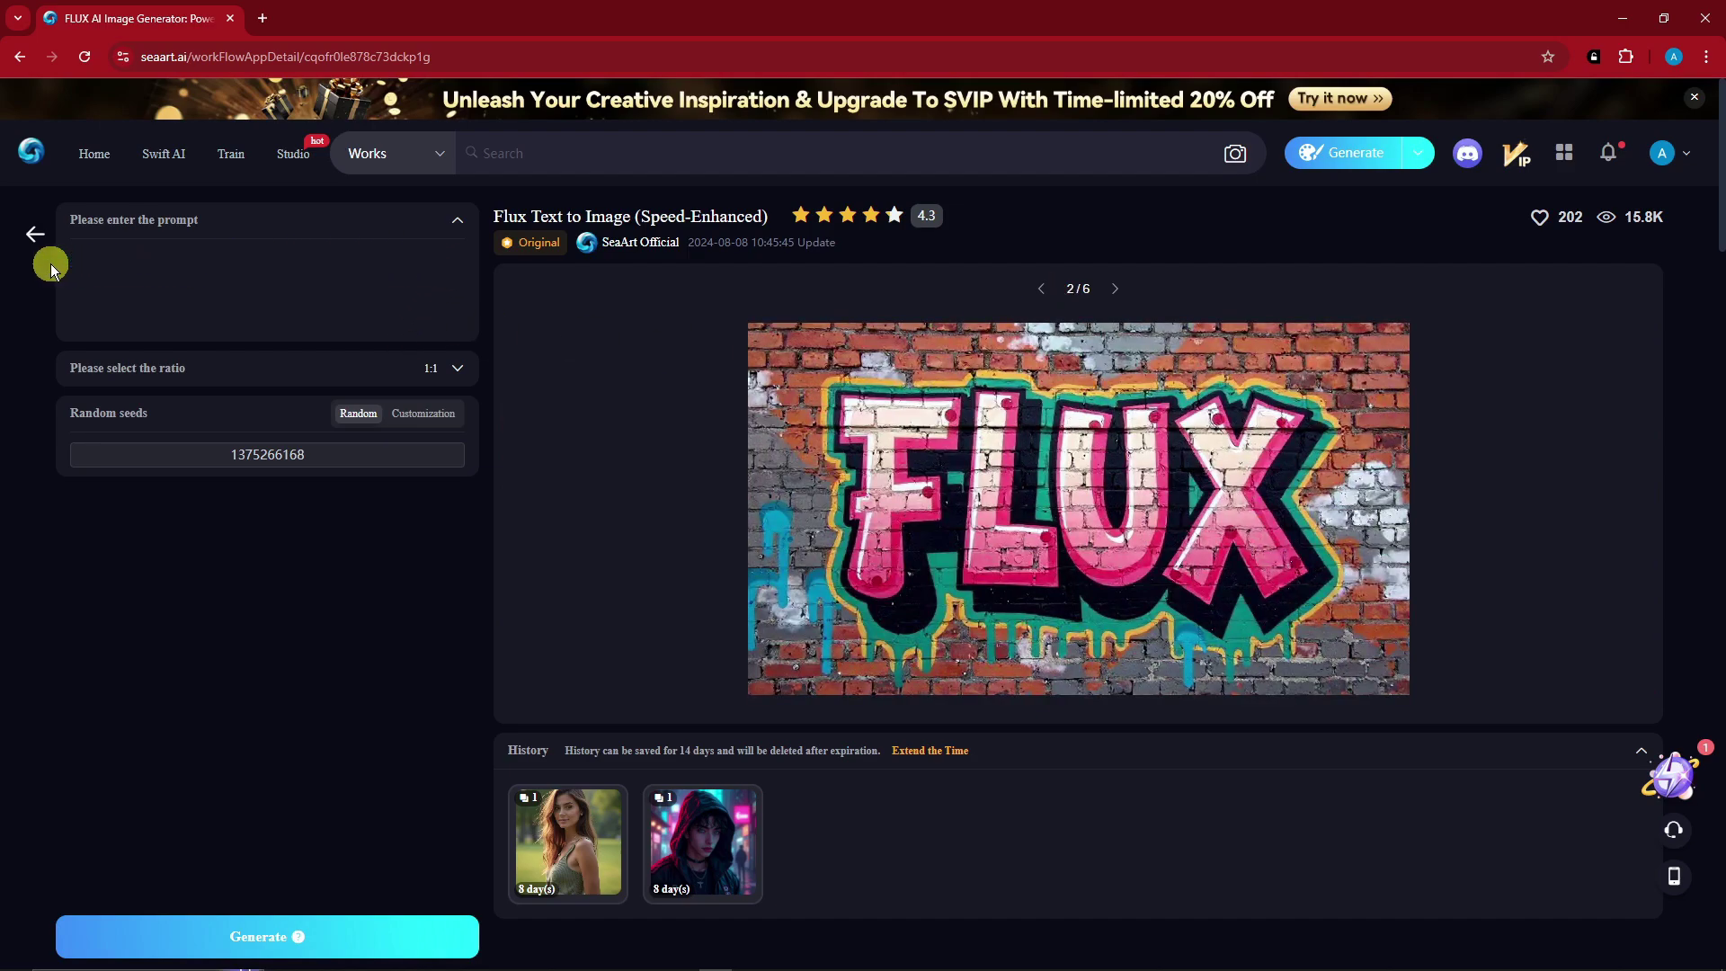
pyautogui.write('anime style, anime, a boy in a forest')
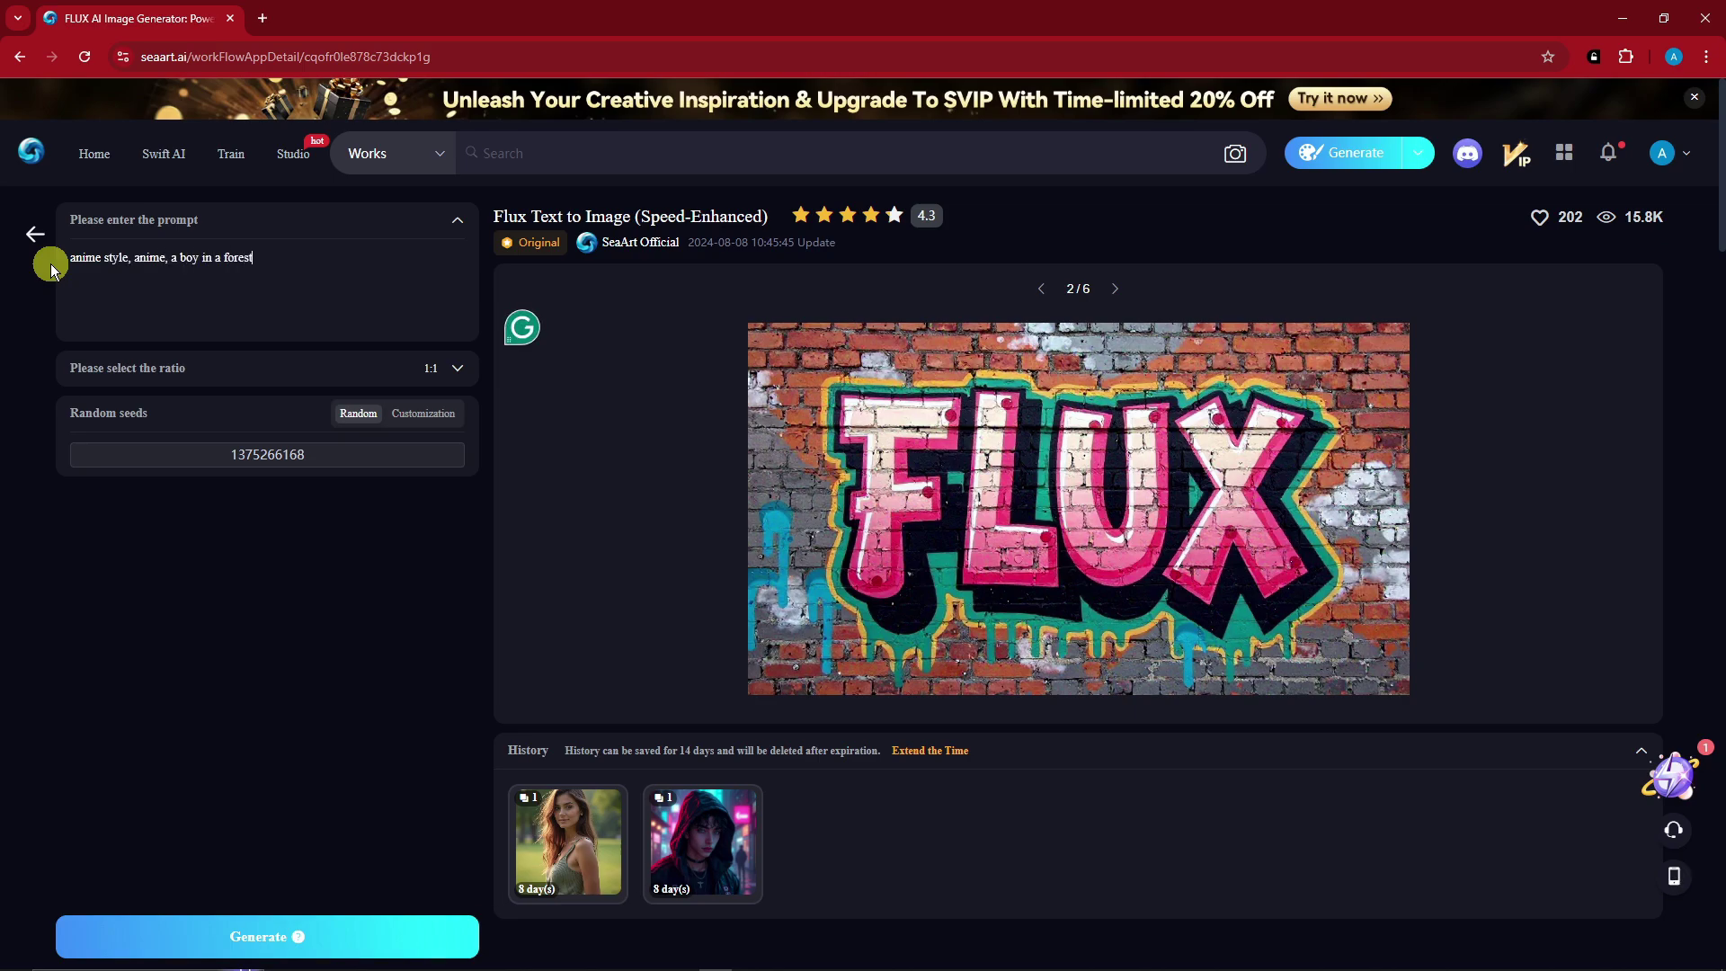
# Set the image ratio to 16:9 and generate the image with a random seed.
pyautogui.click(457, 373)
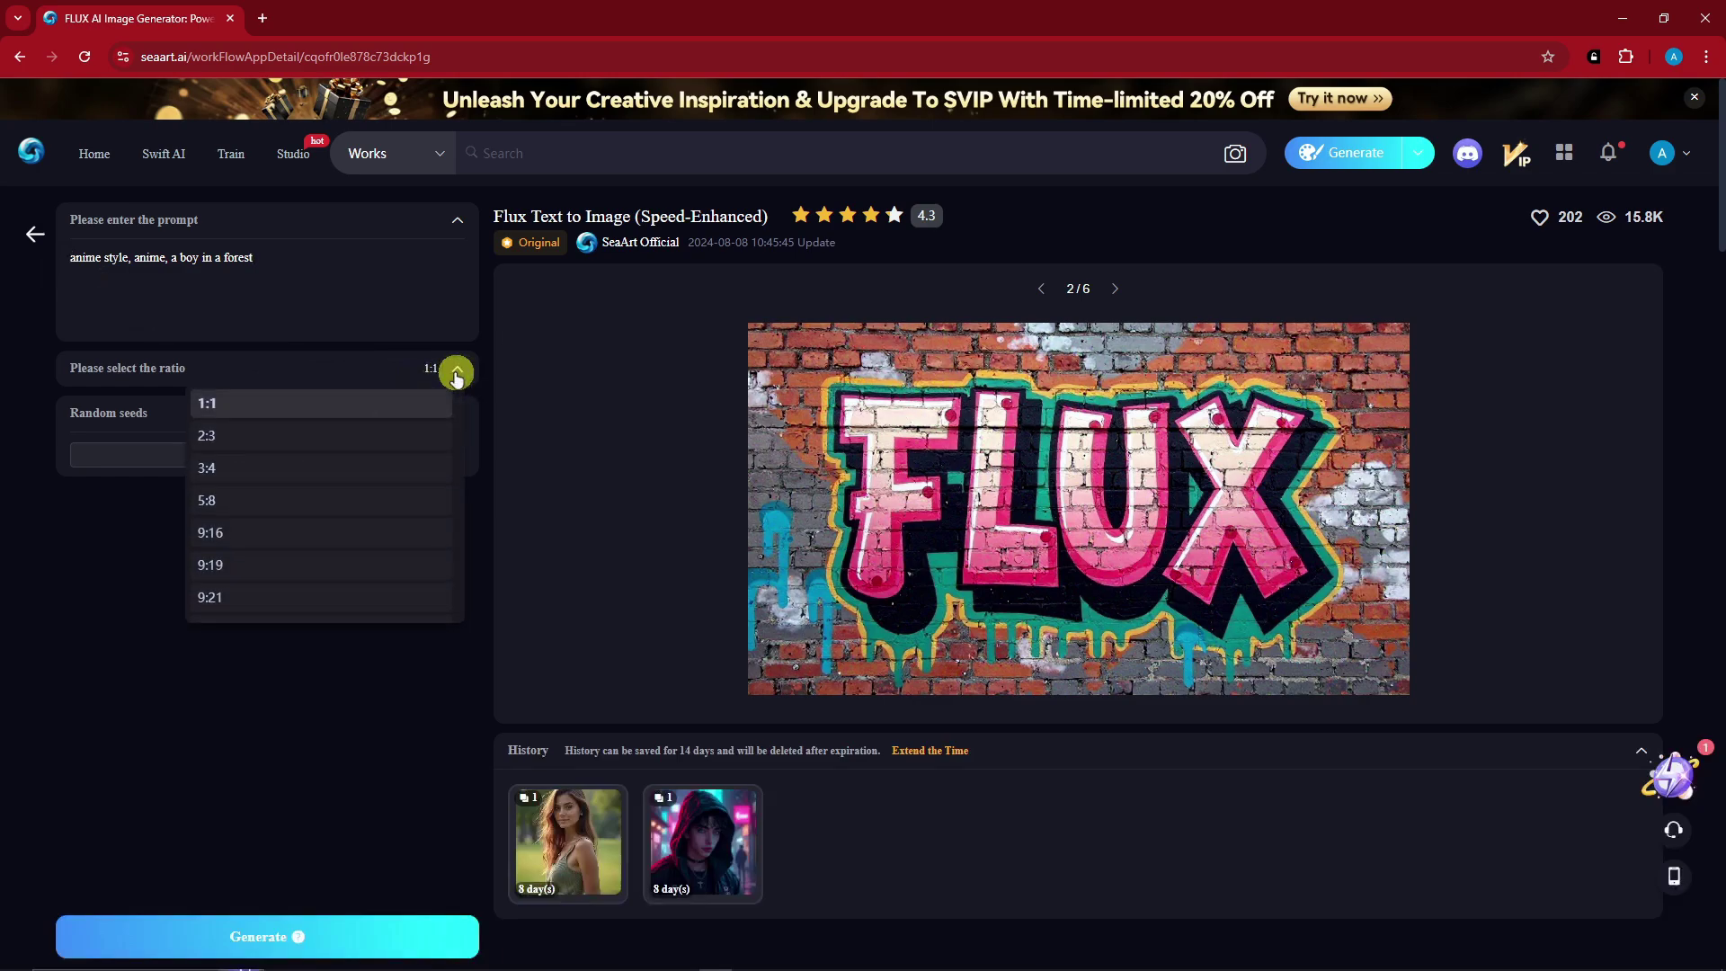
pyautogui.scroll(-3, 285, 531)
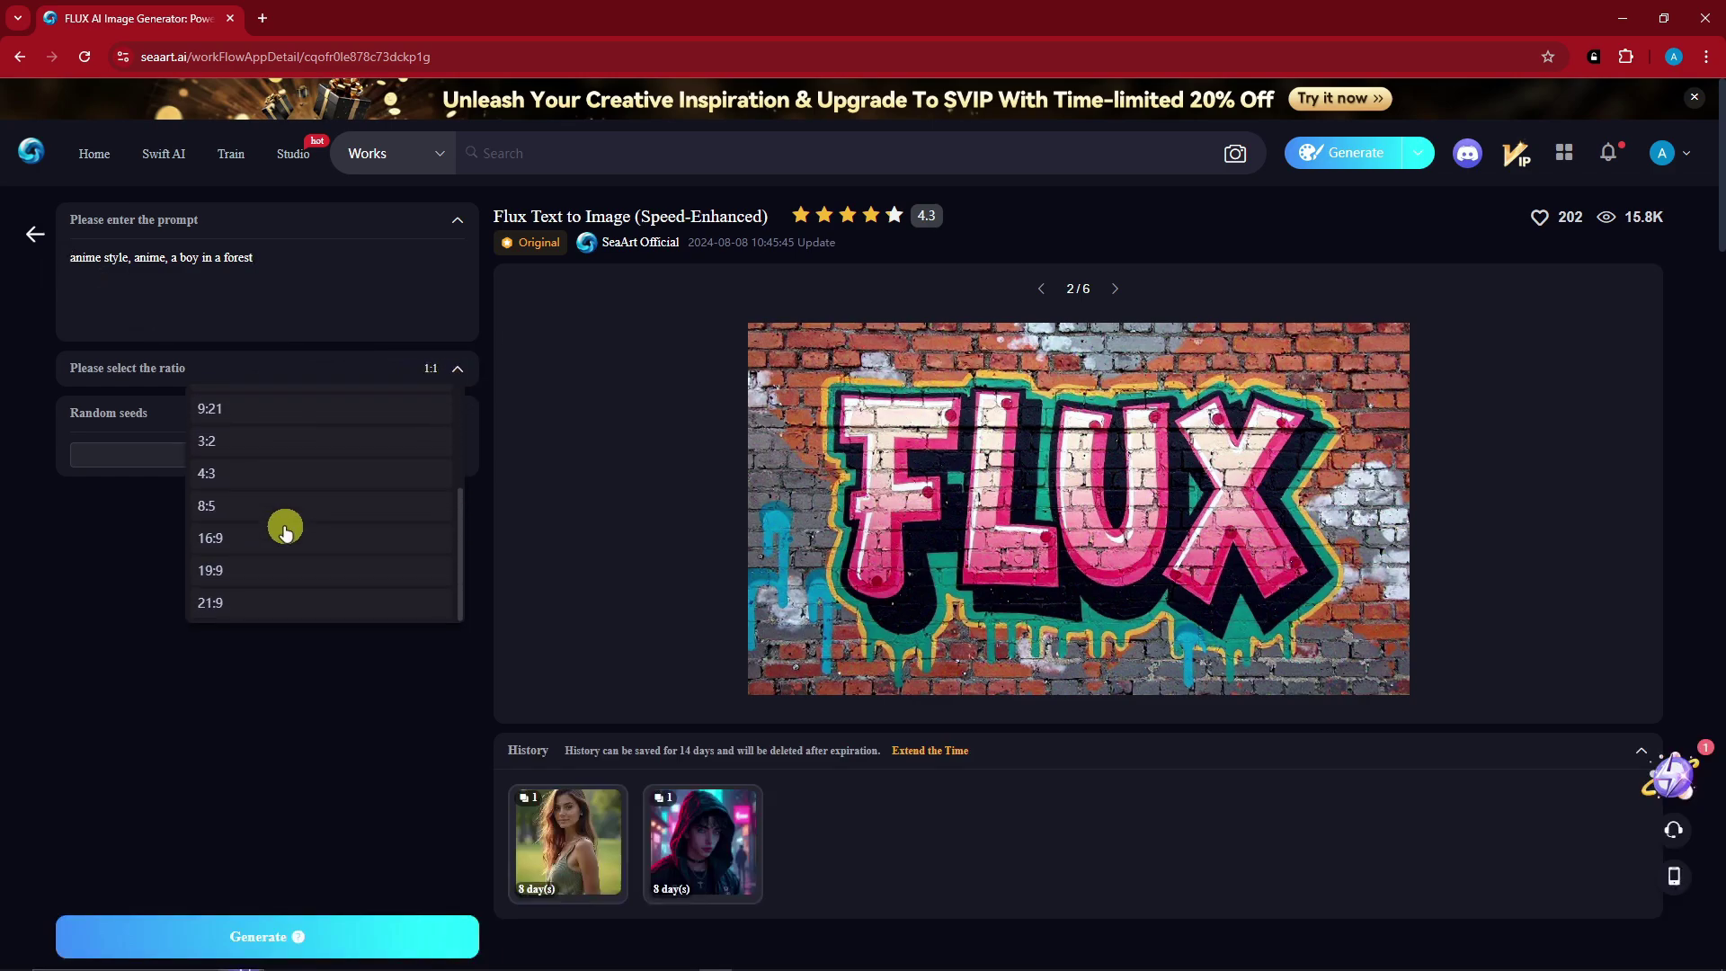
pyautogui.click(216, 538)
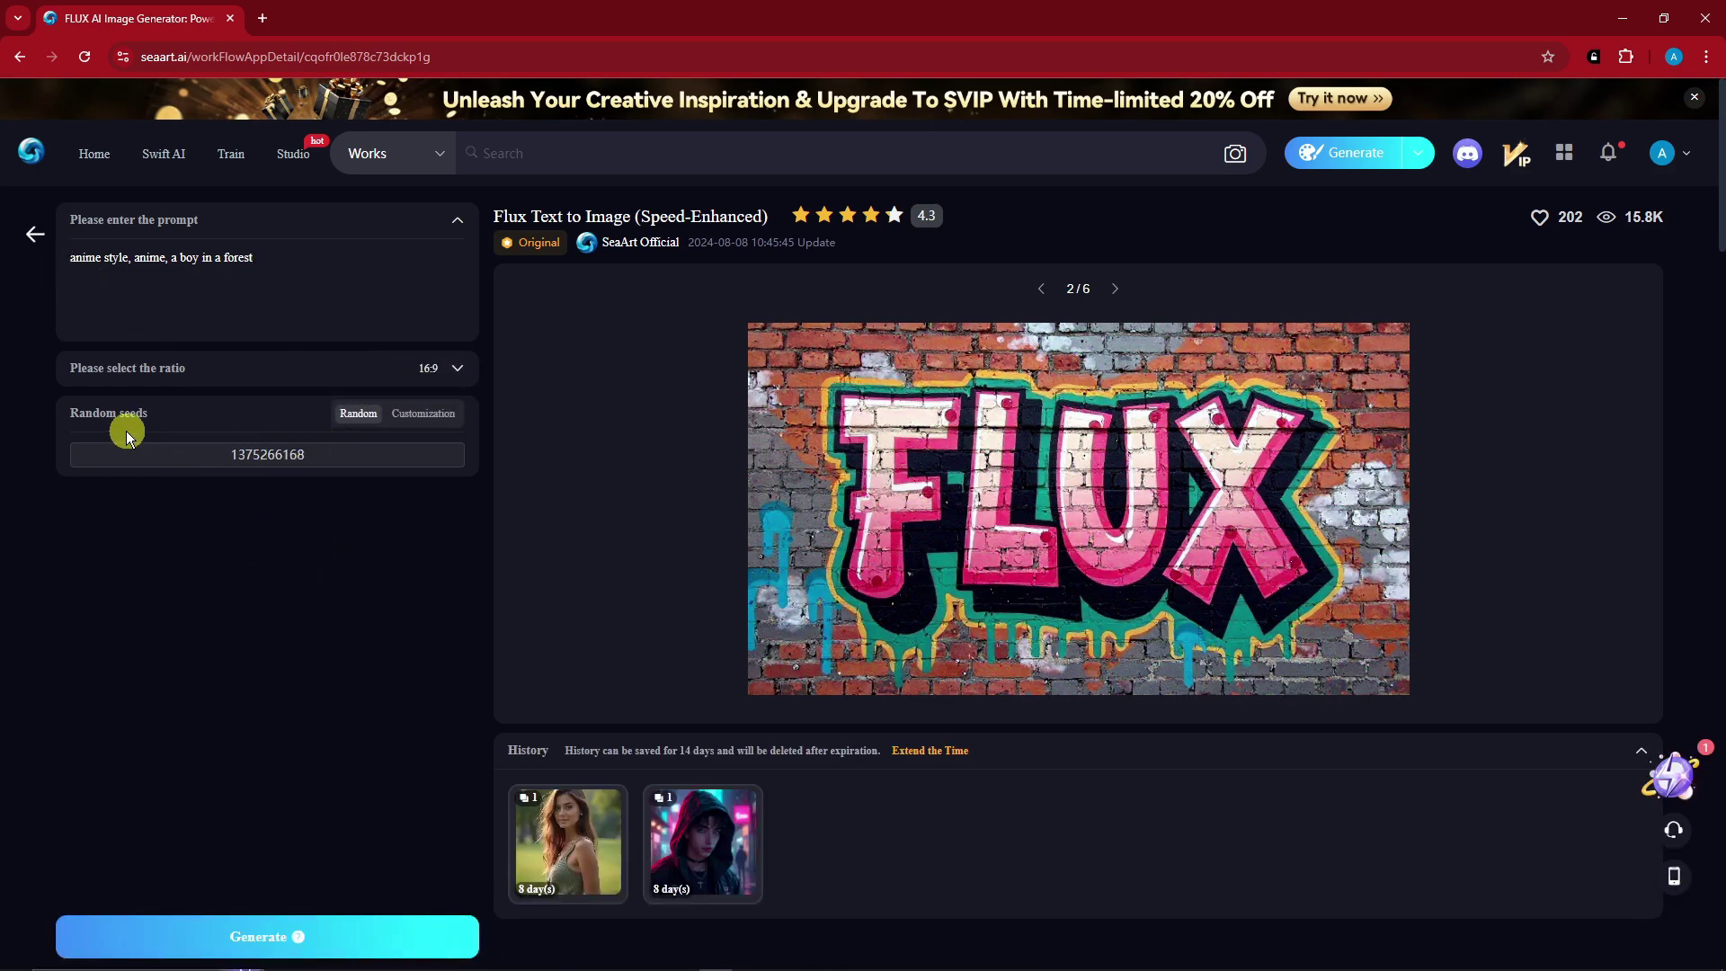
pyautogui.click(435, 423)
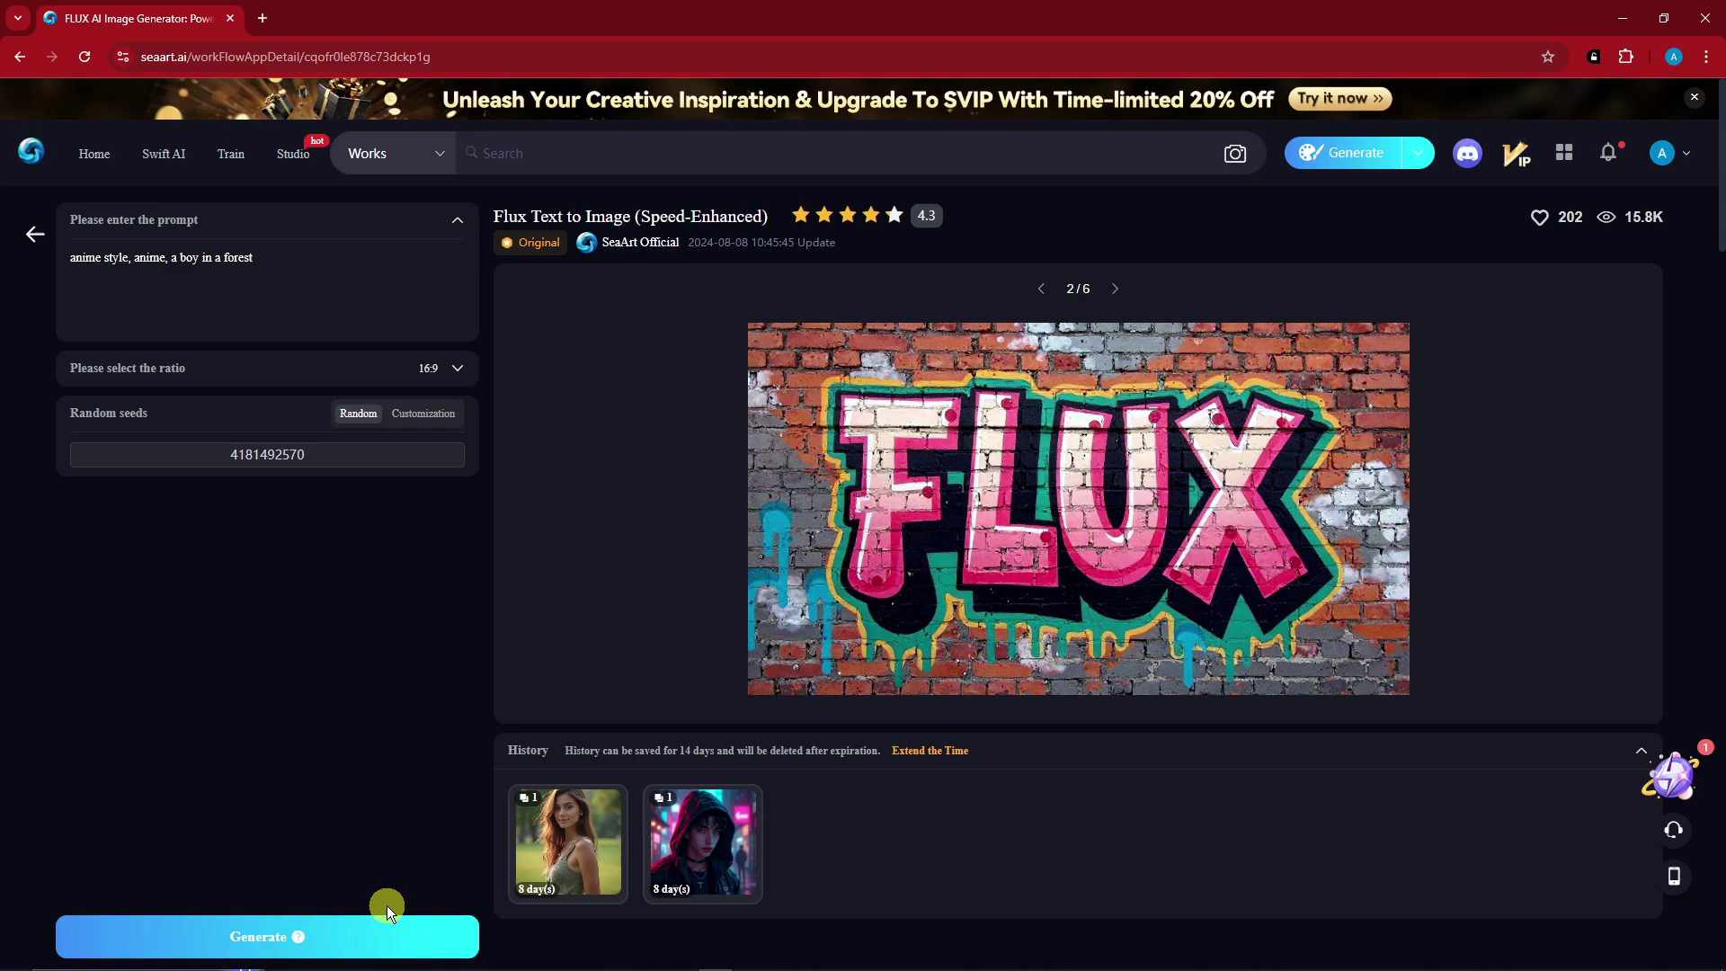
pyautogui.click(310, 941)
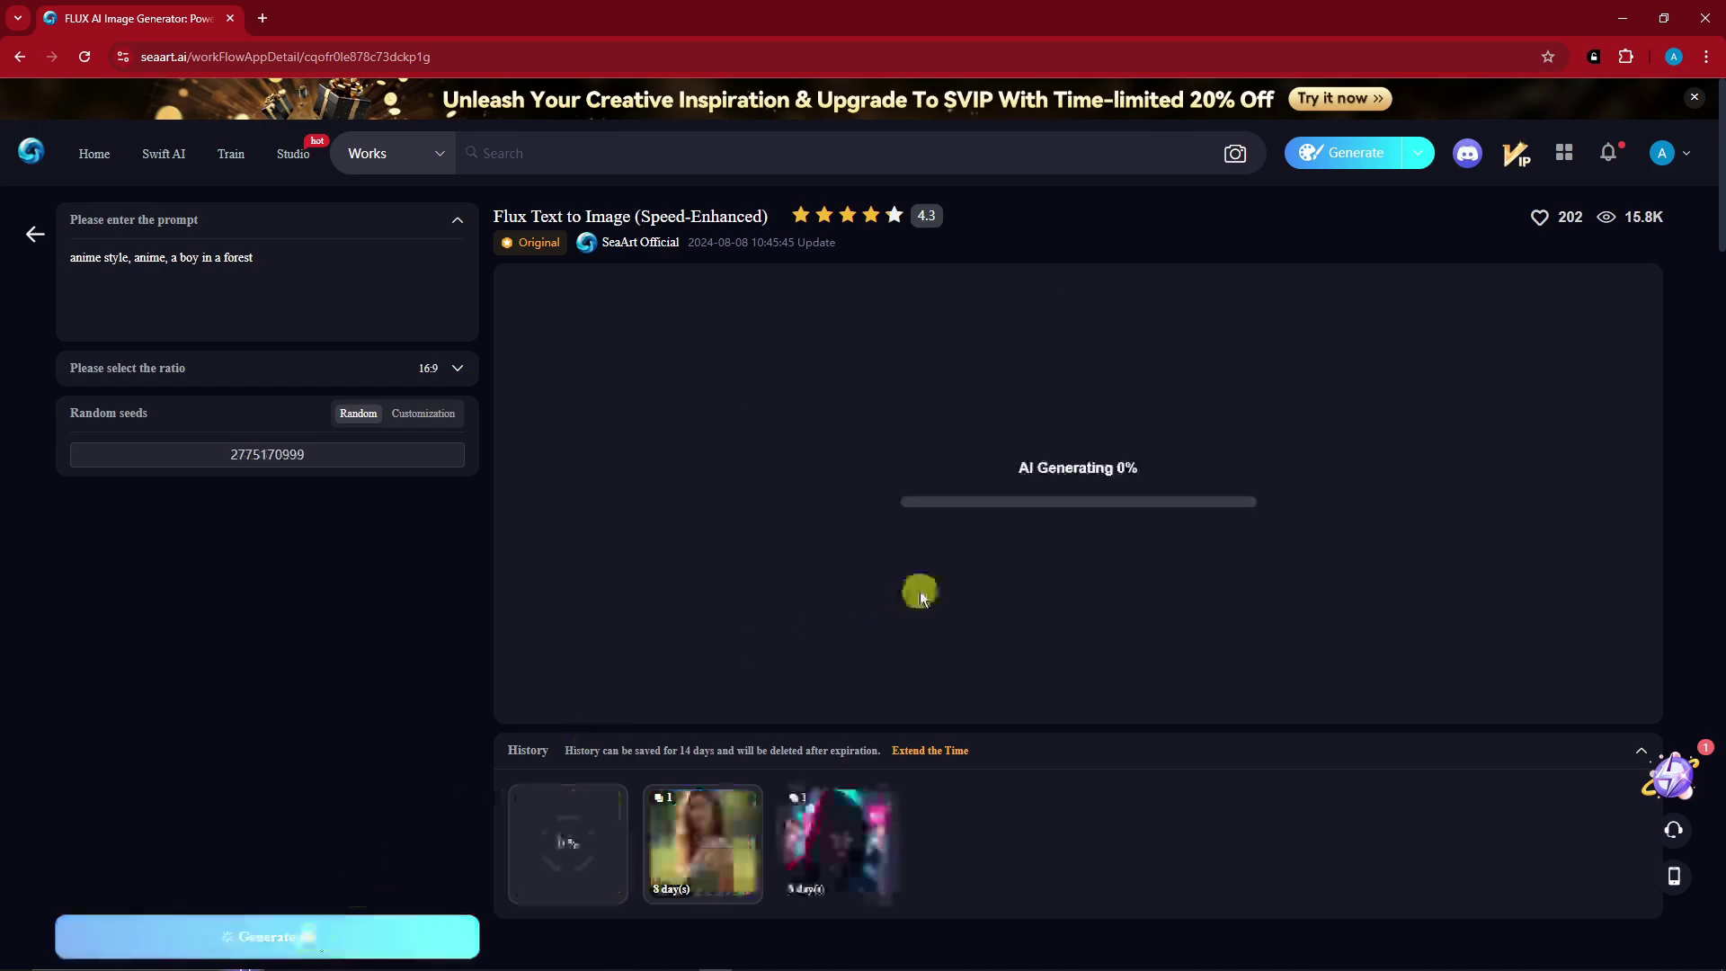
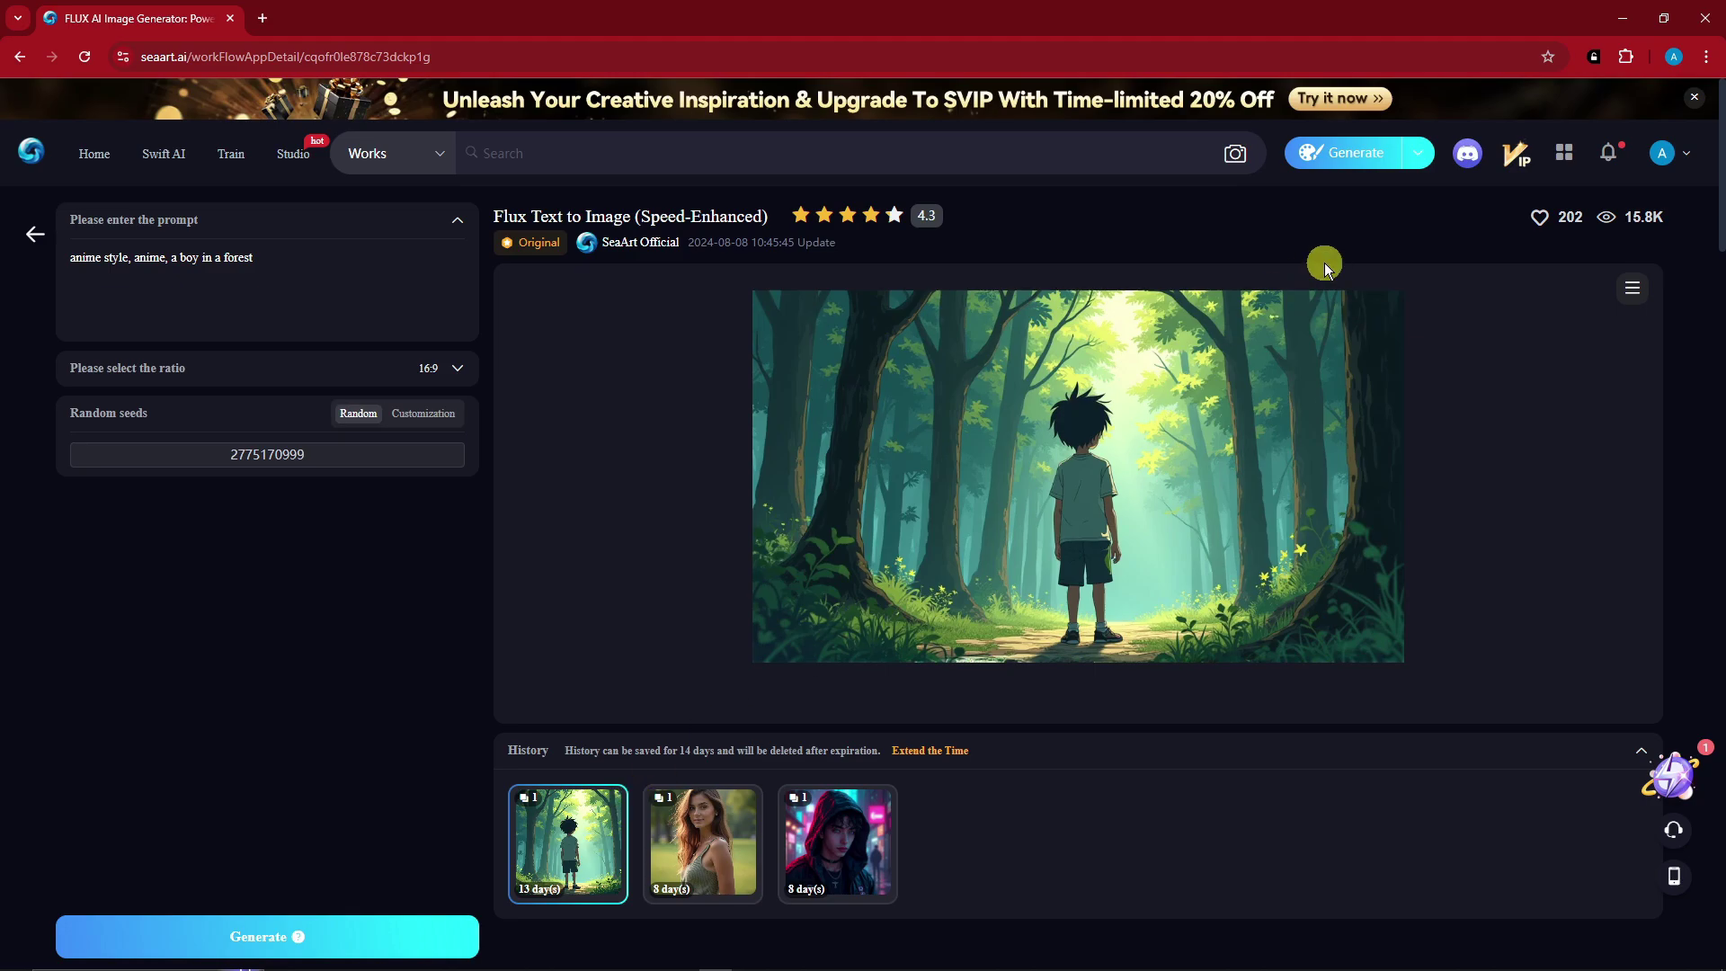
# Delete the generated image of the boy in the forest and confirm its permanent deletion.
pyautogui.click(1386, 307)
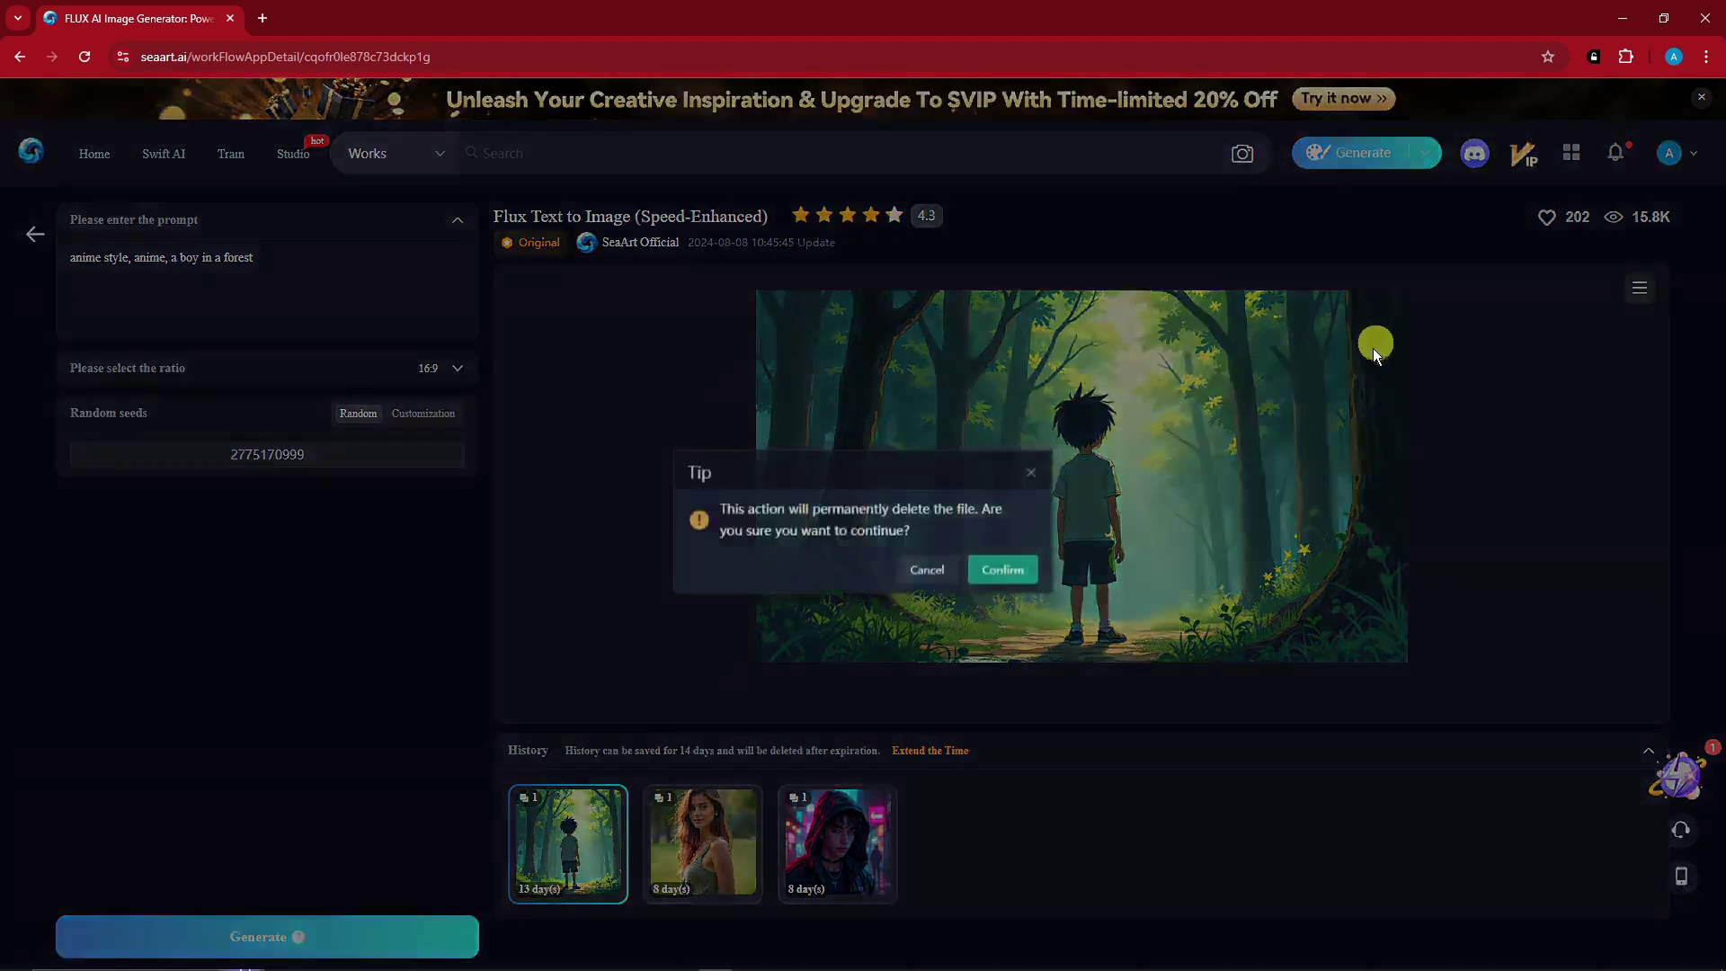
pyautogui.click(1027, 585)
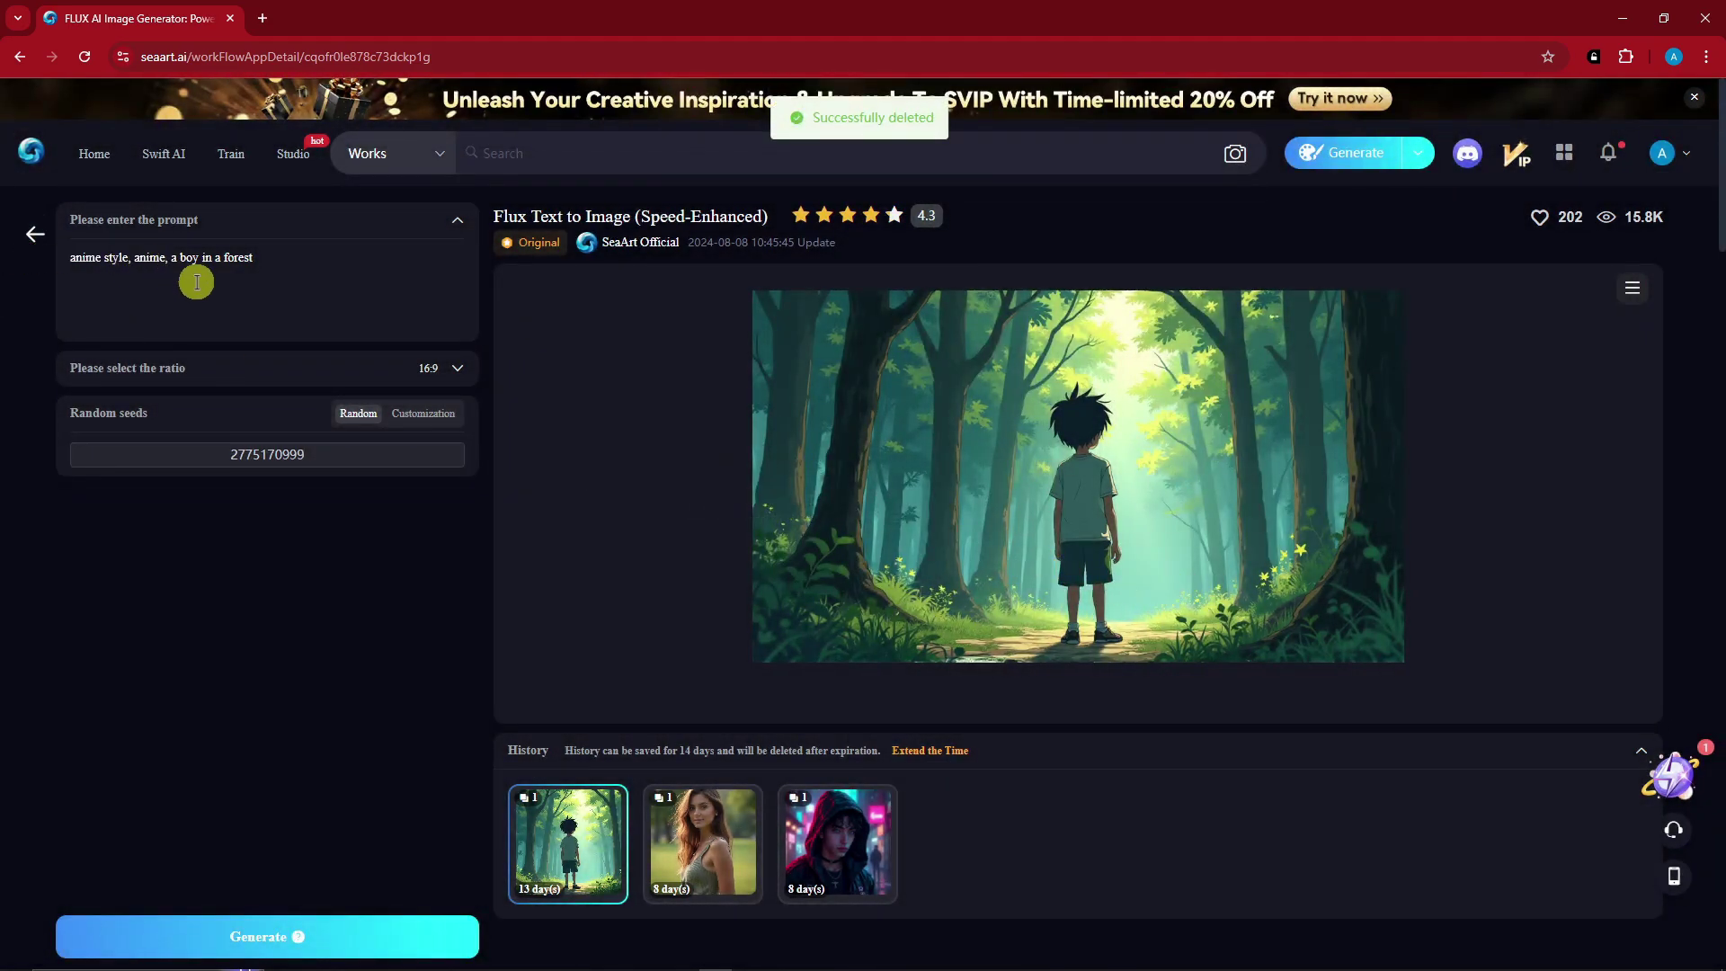
# Change the prompt to "a guy looking forward wearing cap with a text "FLUX"" and generate the image.
pyautogui.moveTo(285, 258); pyautogui.dragTo(15, 246)
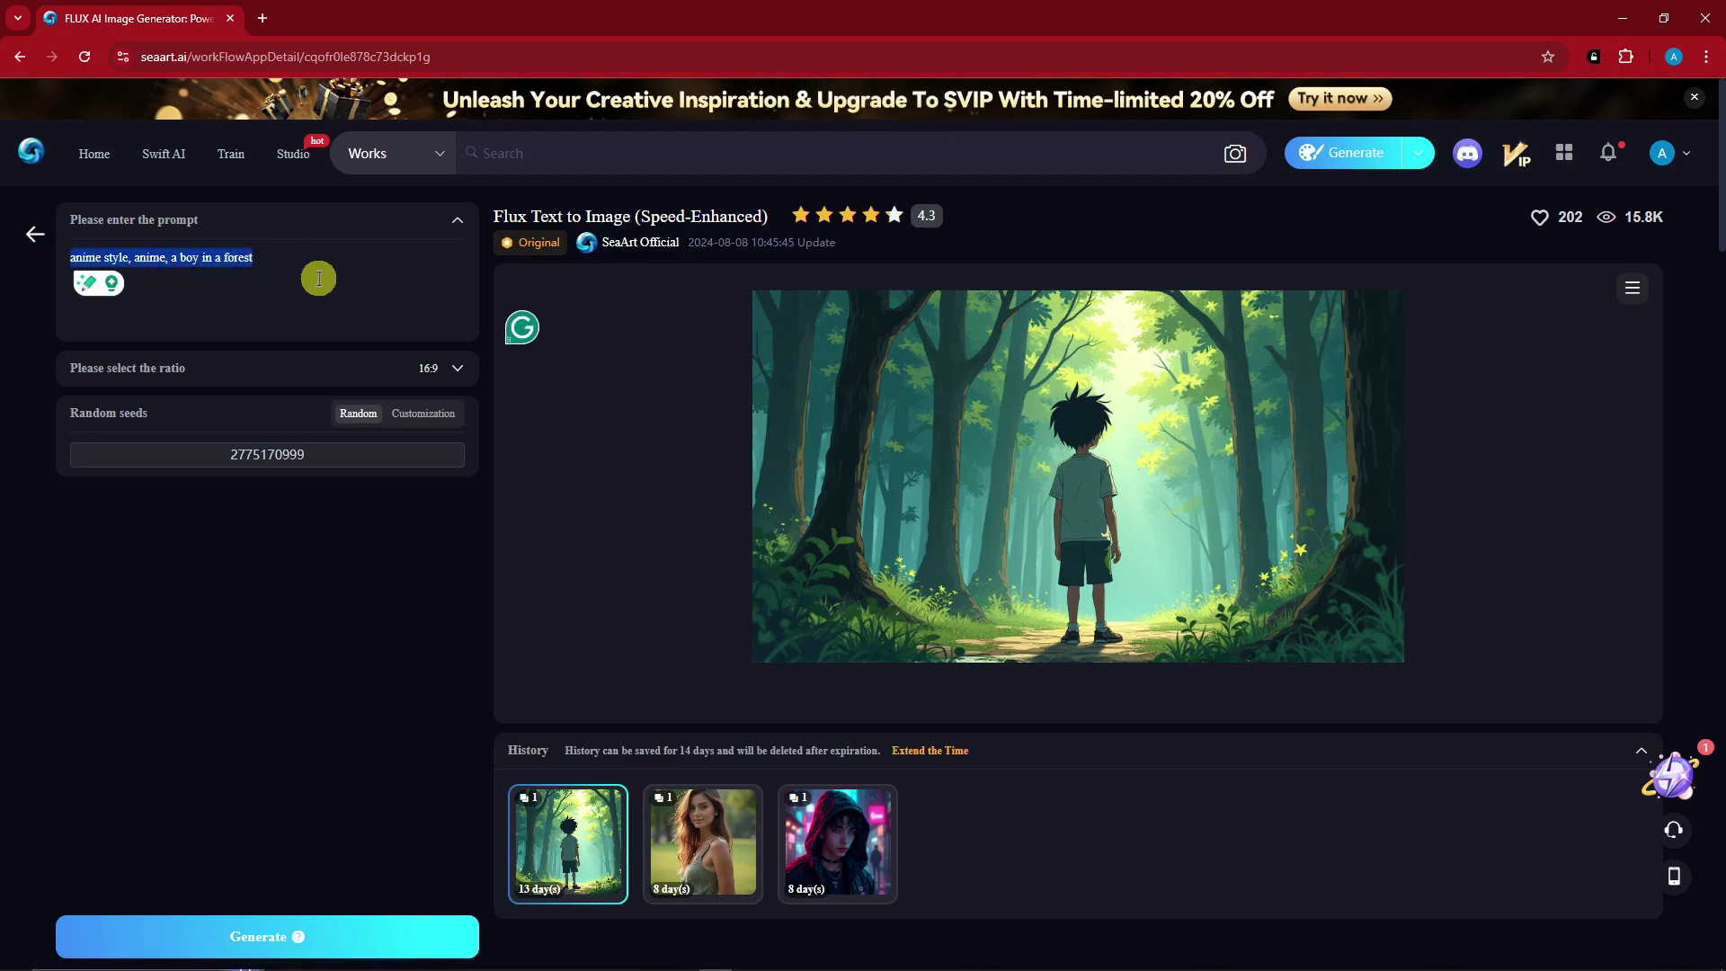
pyautogui.write('a guy l')
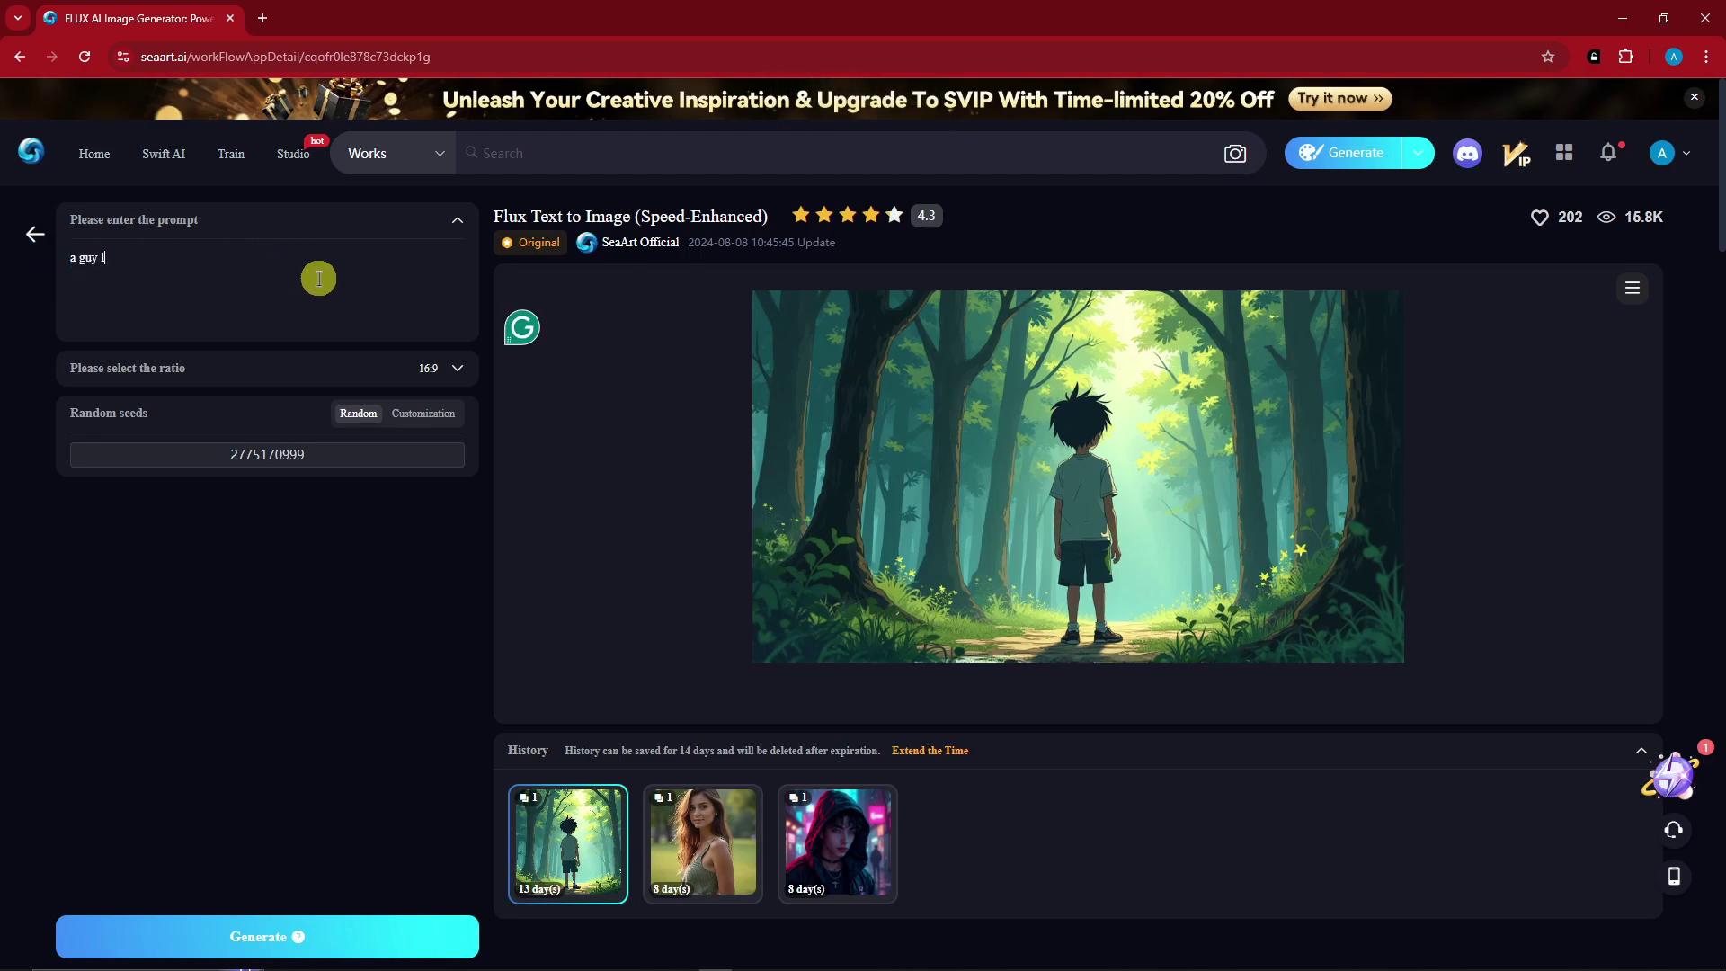
pyautogui.write('ooking forward wearing cap with a')
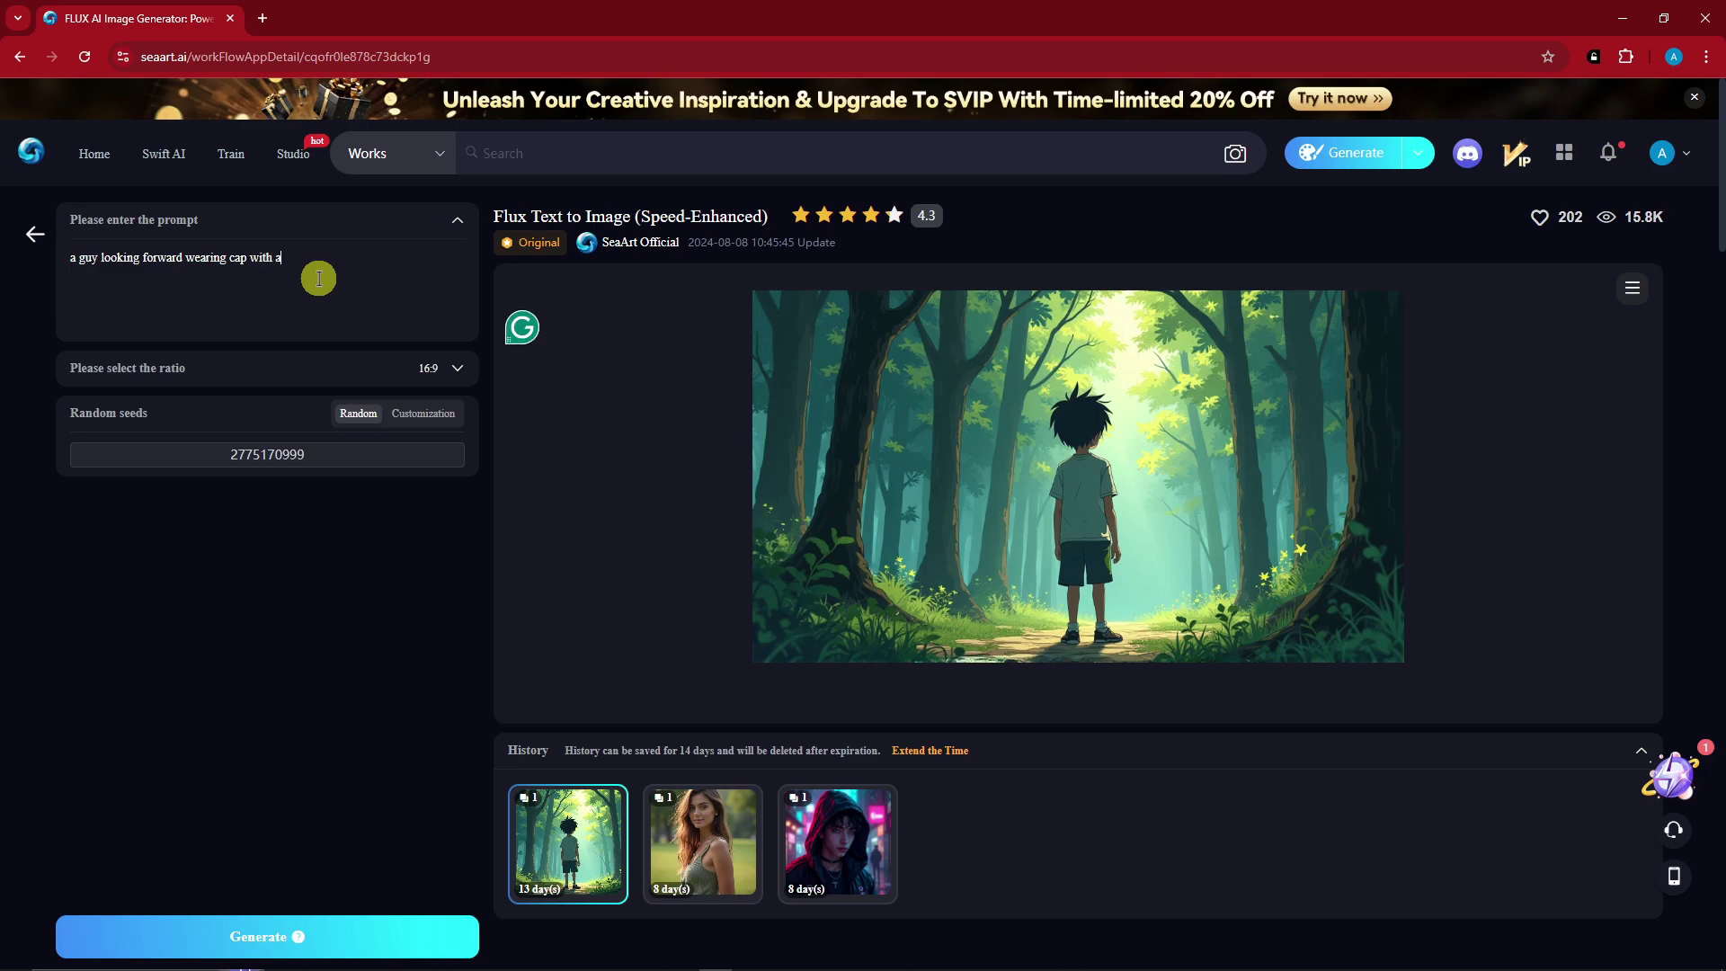
pyautogui.write(' text "FLUX')
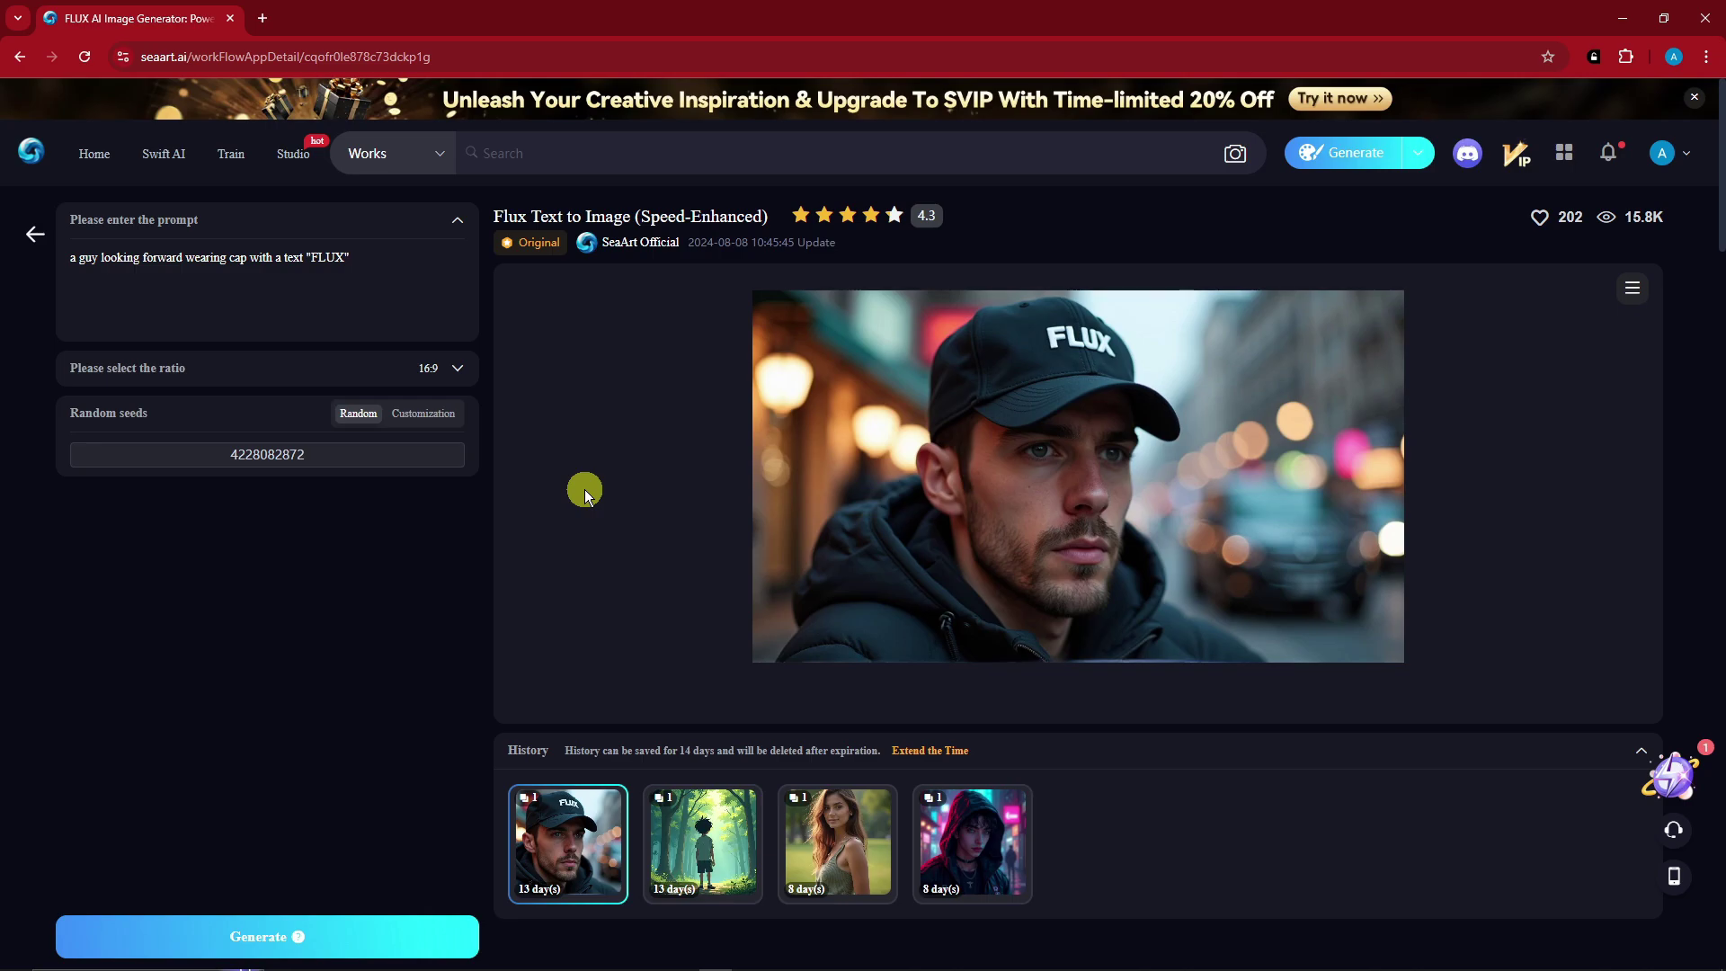
pyautogui.moveTo(878, 432)
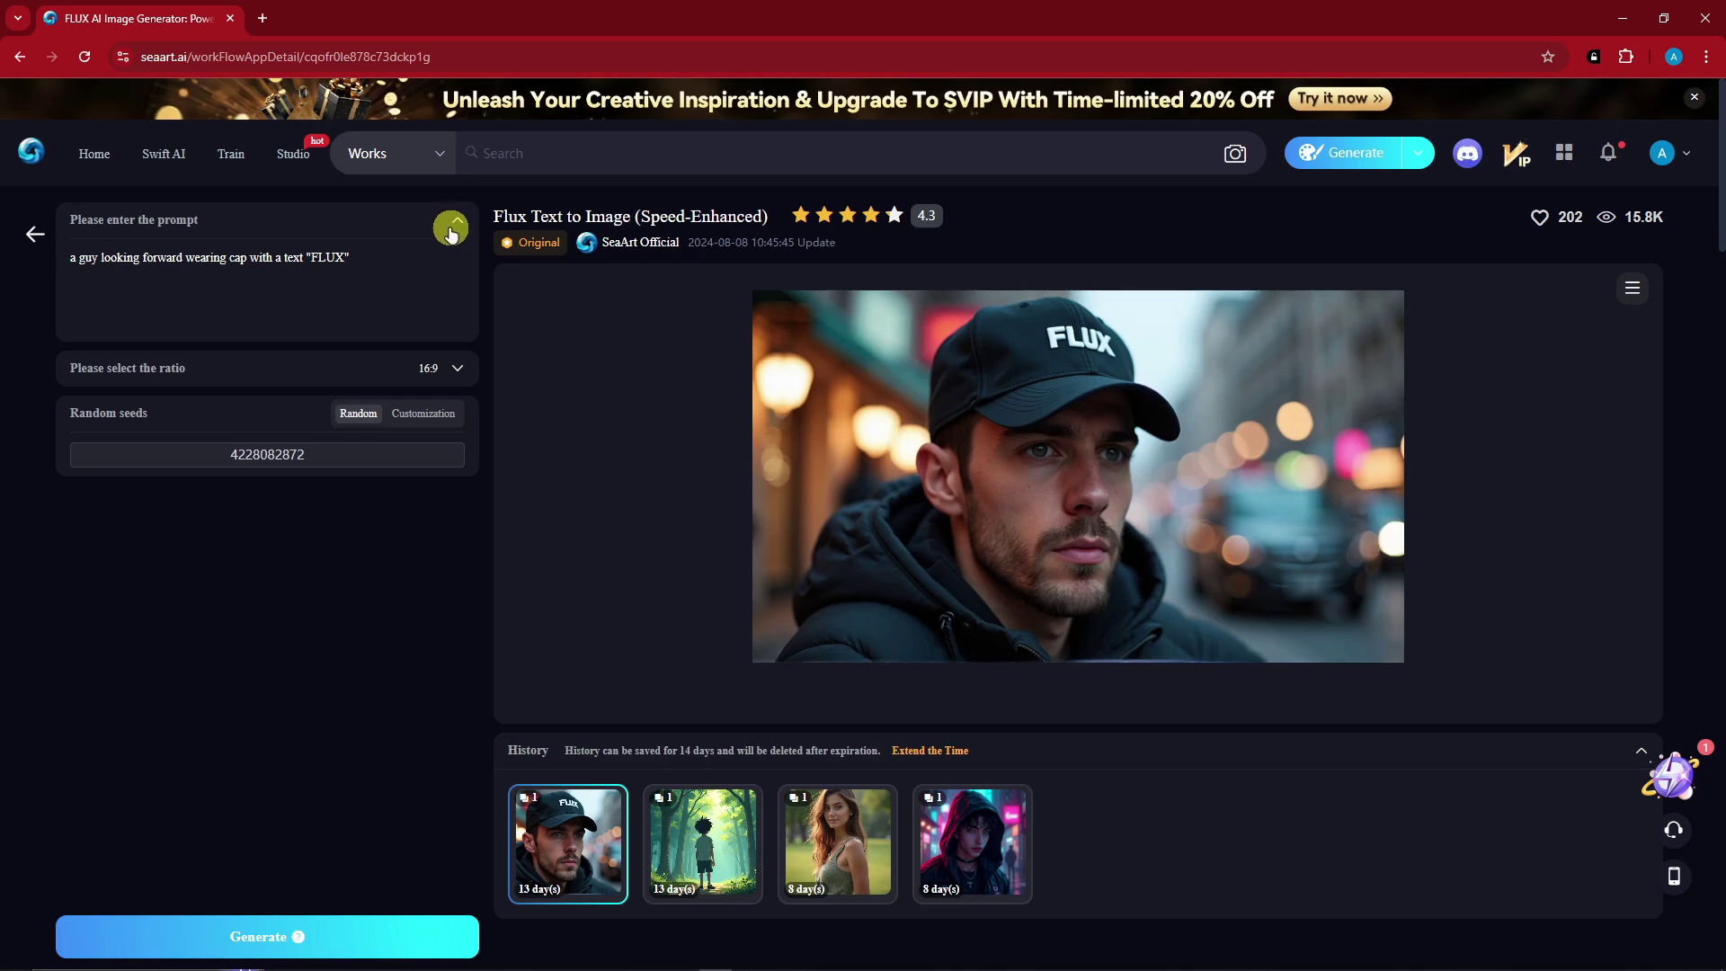
# Open the Flux Image to Image tool and look through its four sample images, returning to the first one.
pyautogui.moveTo(155, 153)
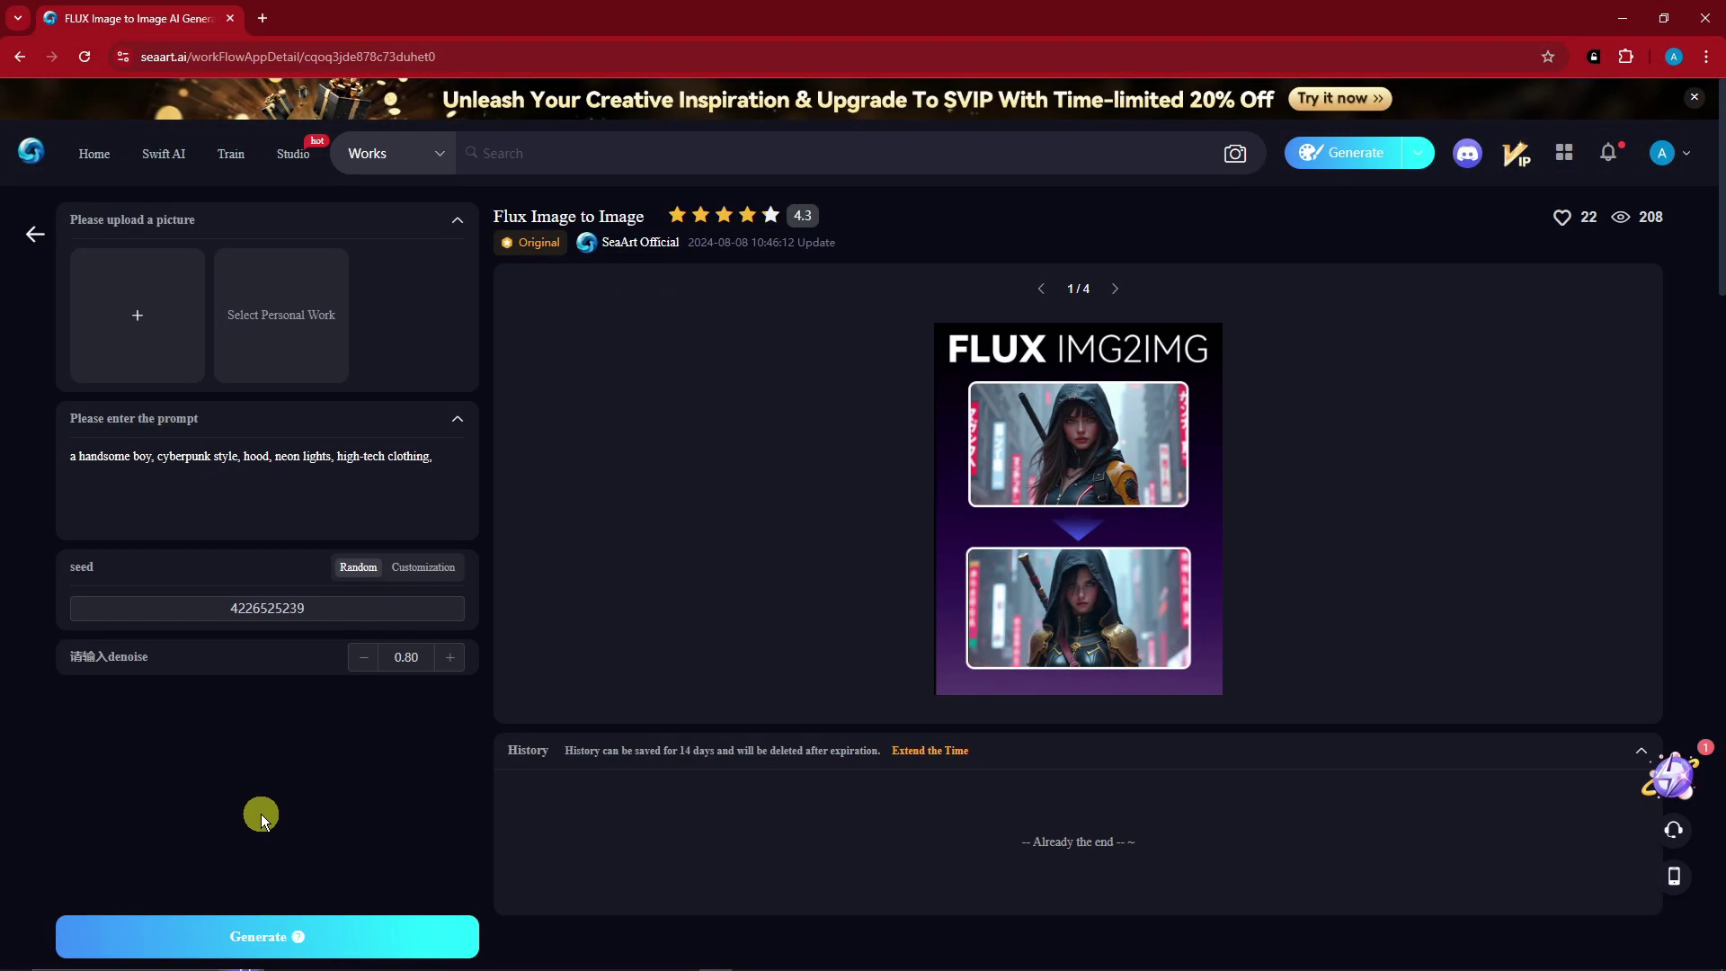
pyautogui.click(1115, 289)
pyautogui.click(1115, 289)
pyautogui.click(1115, 289)
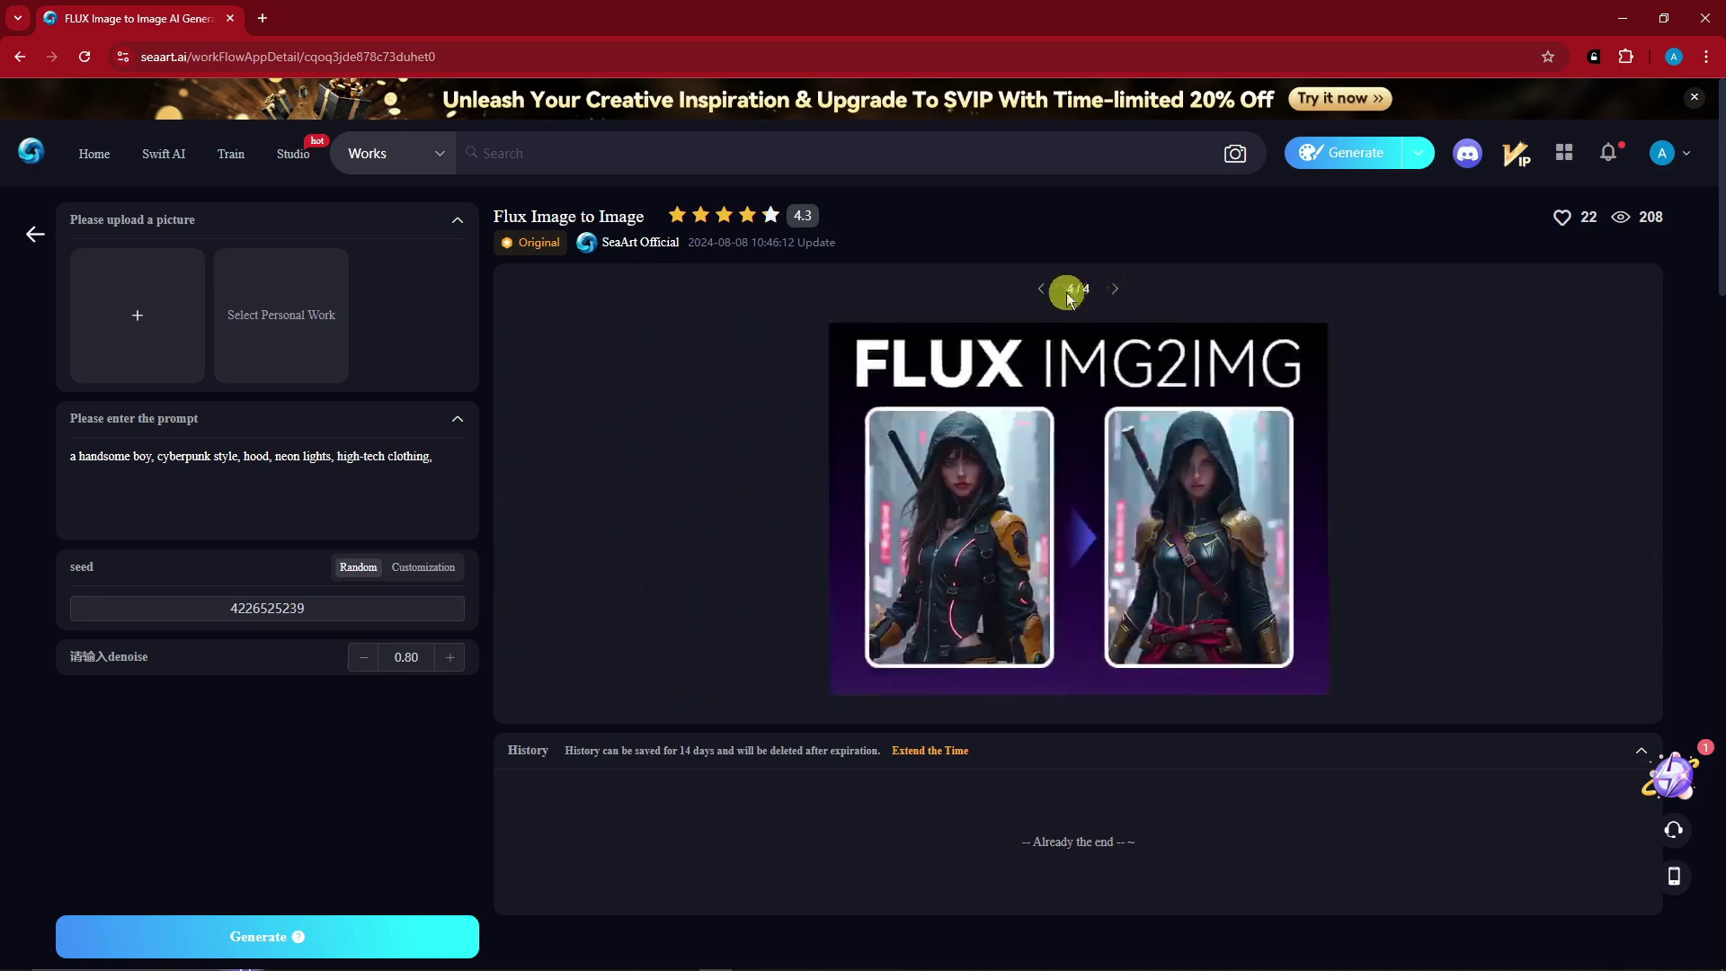
pyautogui.click(1043, 288)
pyautogui.click(1042, 289)
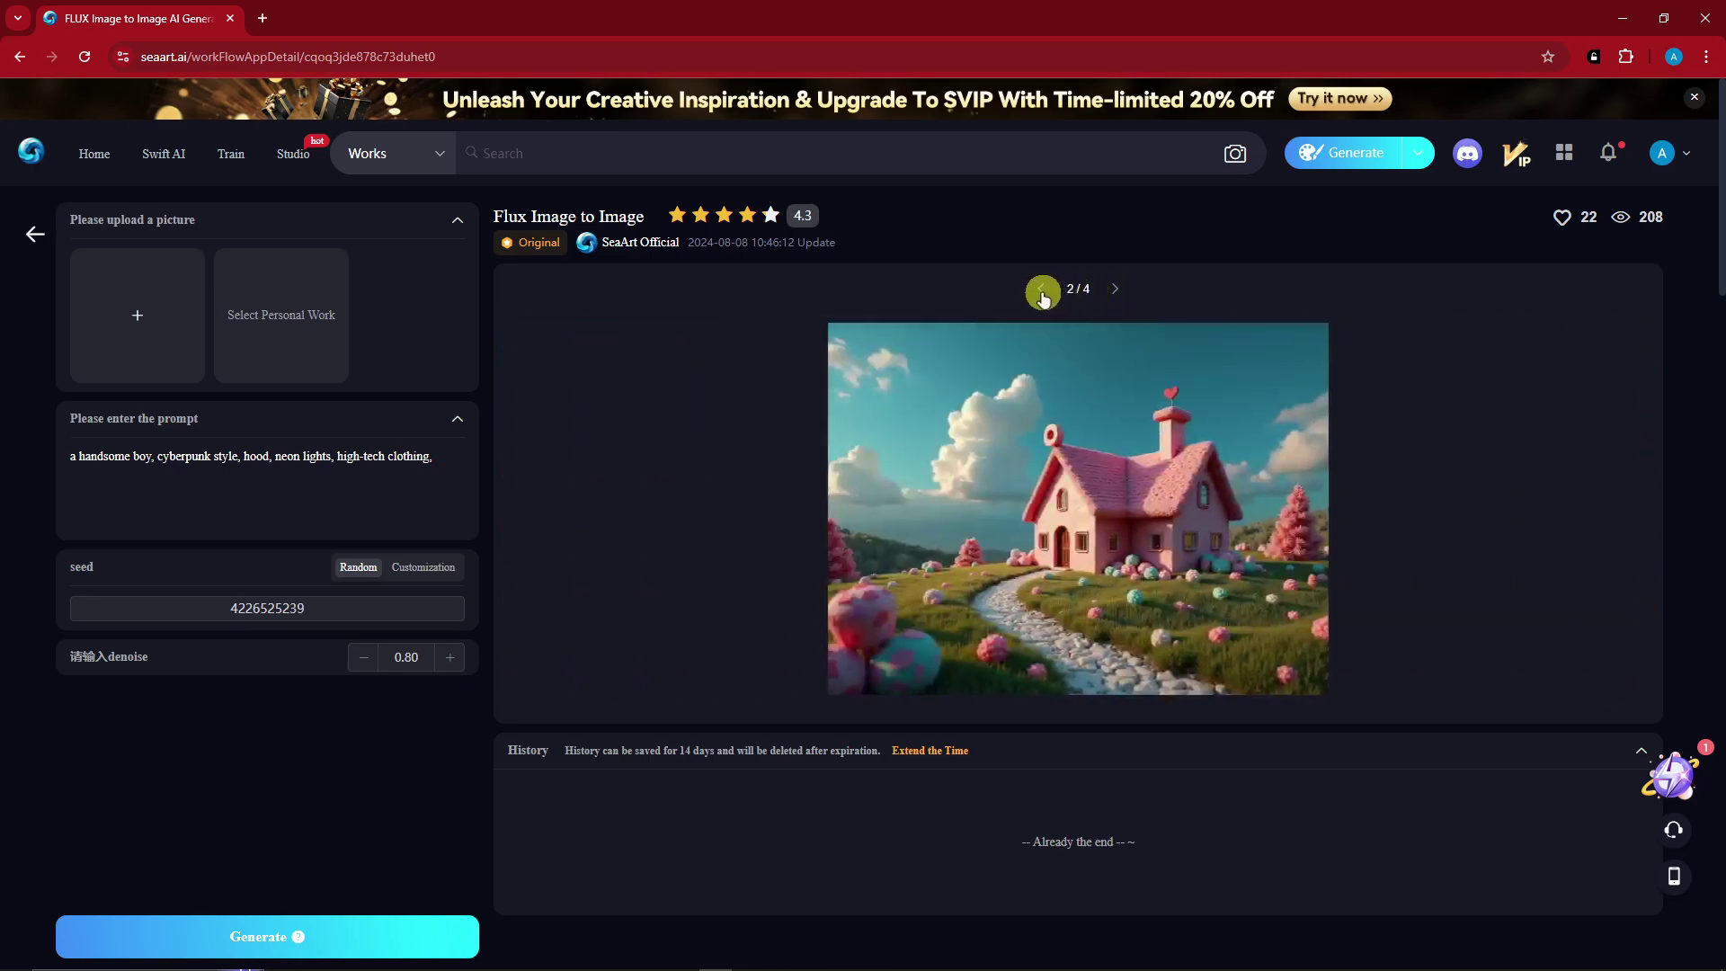
pyautogui.click(1042, 288)
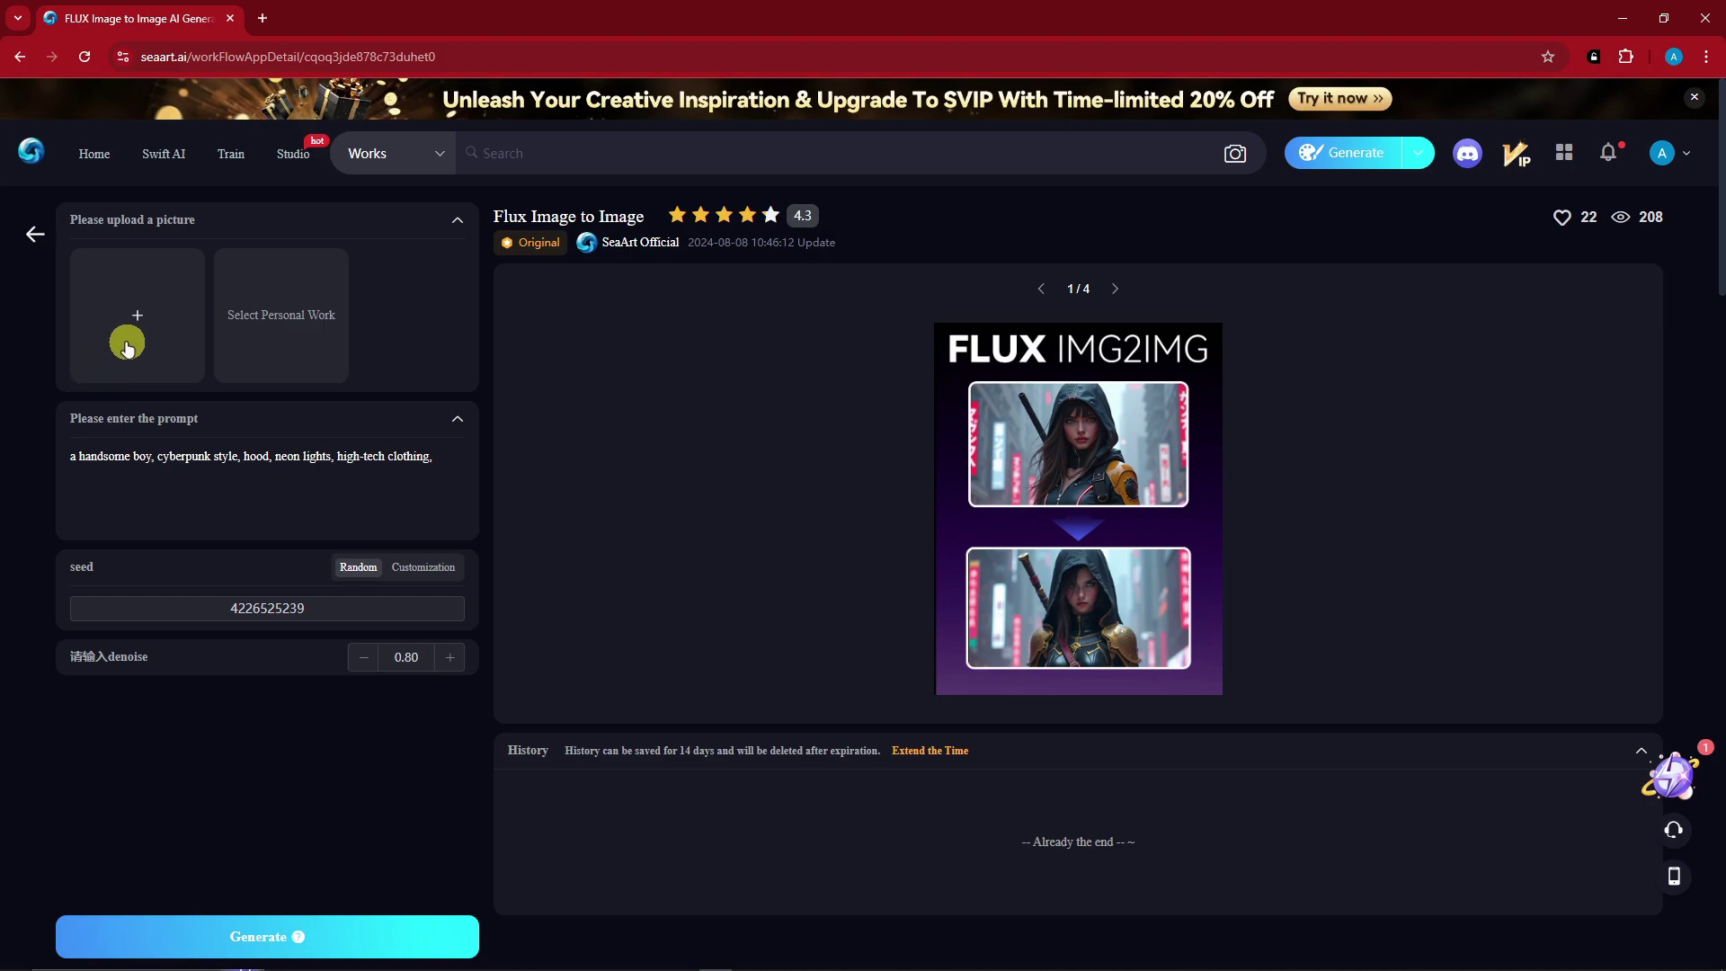
# Upload the local picture of the man in glasses and a white shirt aiming a pistol as the source image.
pyautogui.click(127, 344)
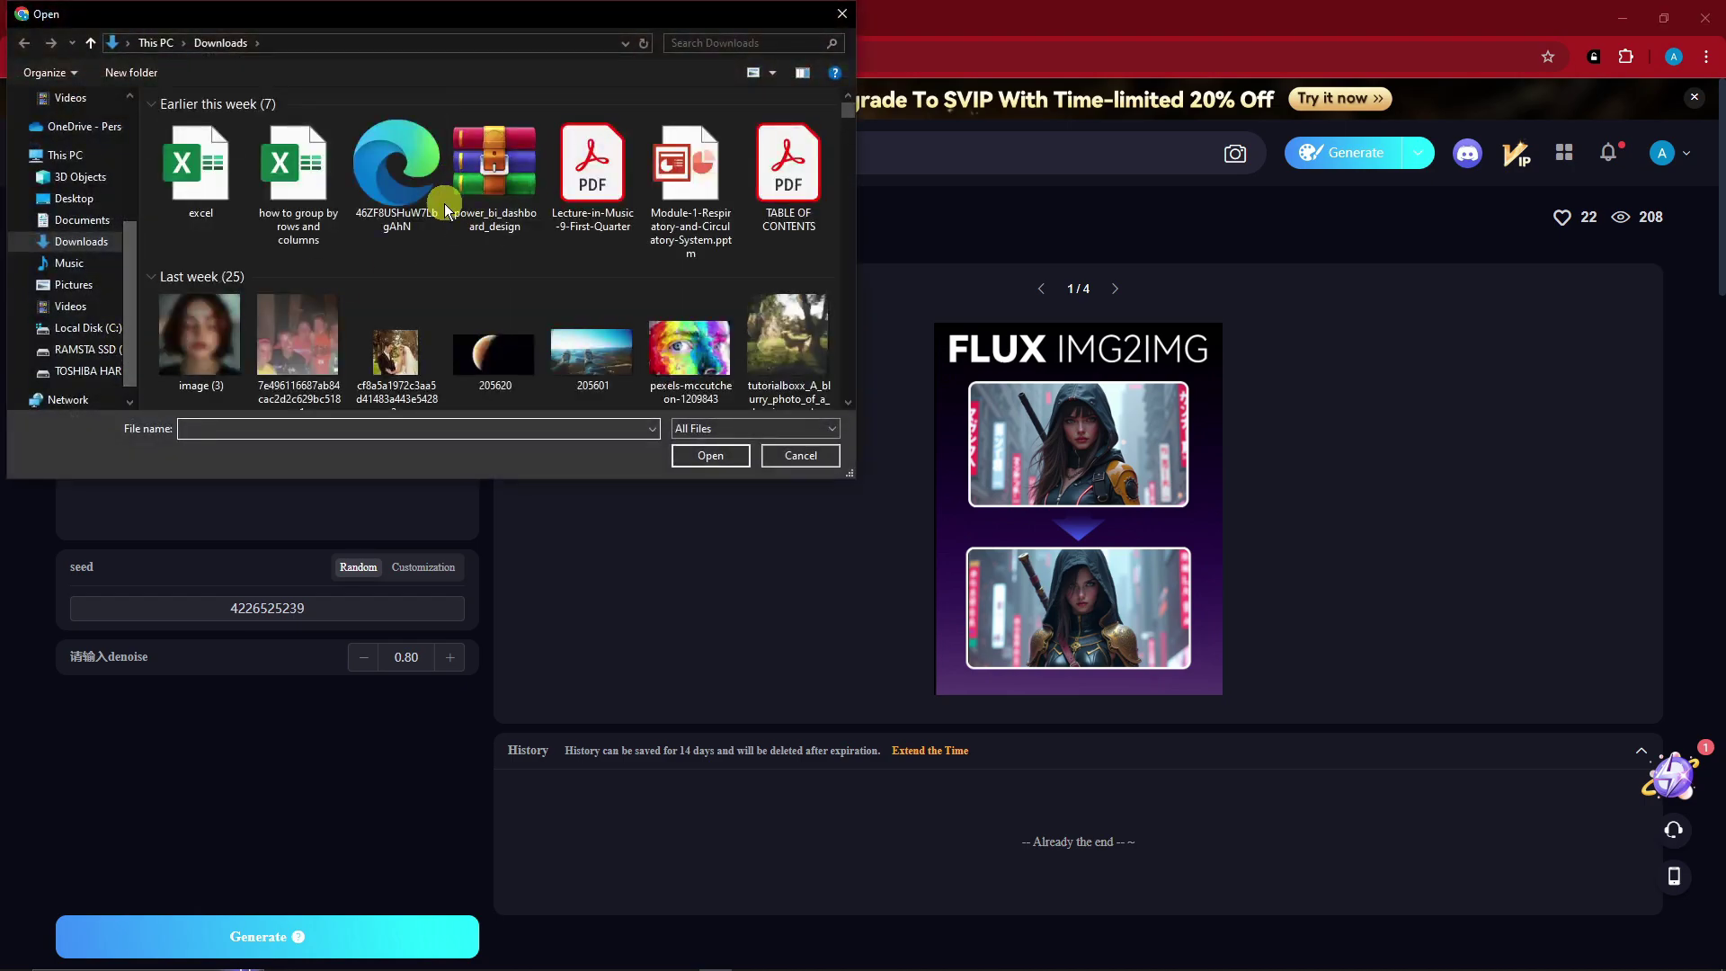
pyautogui.scroll(-1, 460, 230)
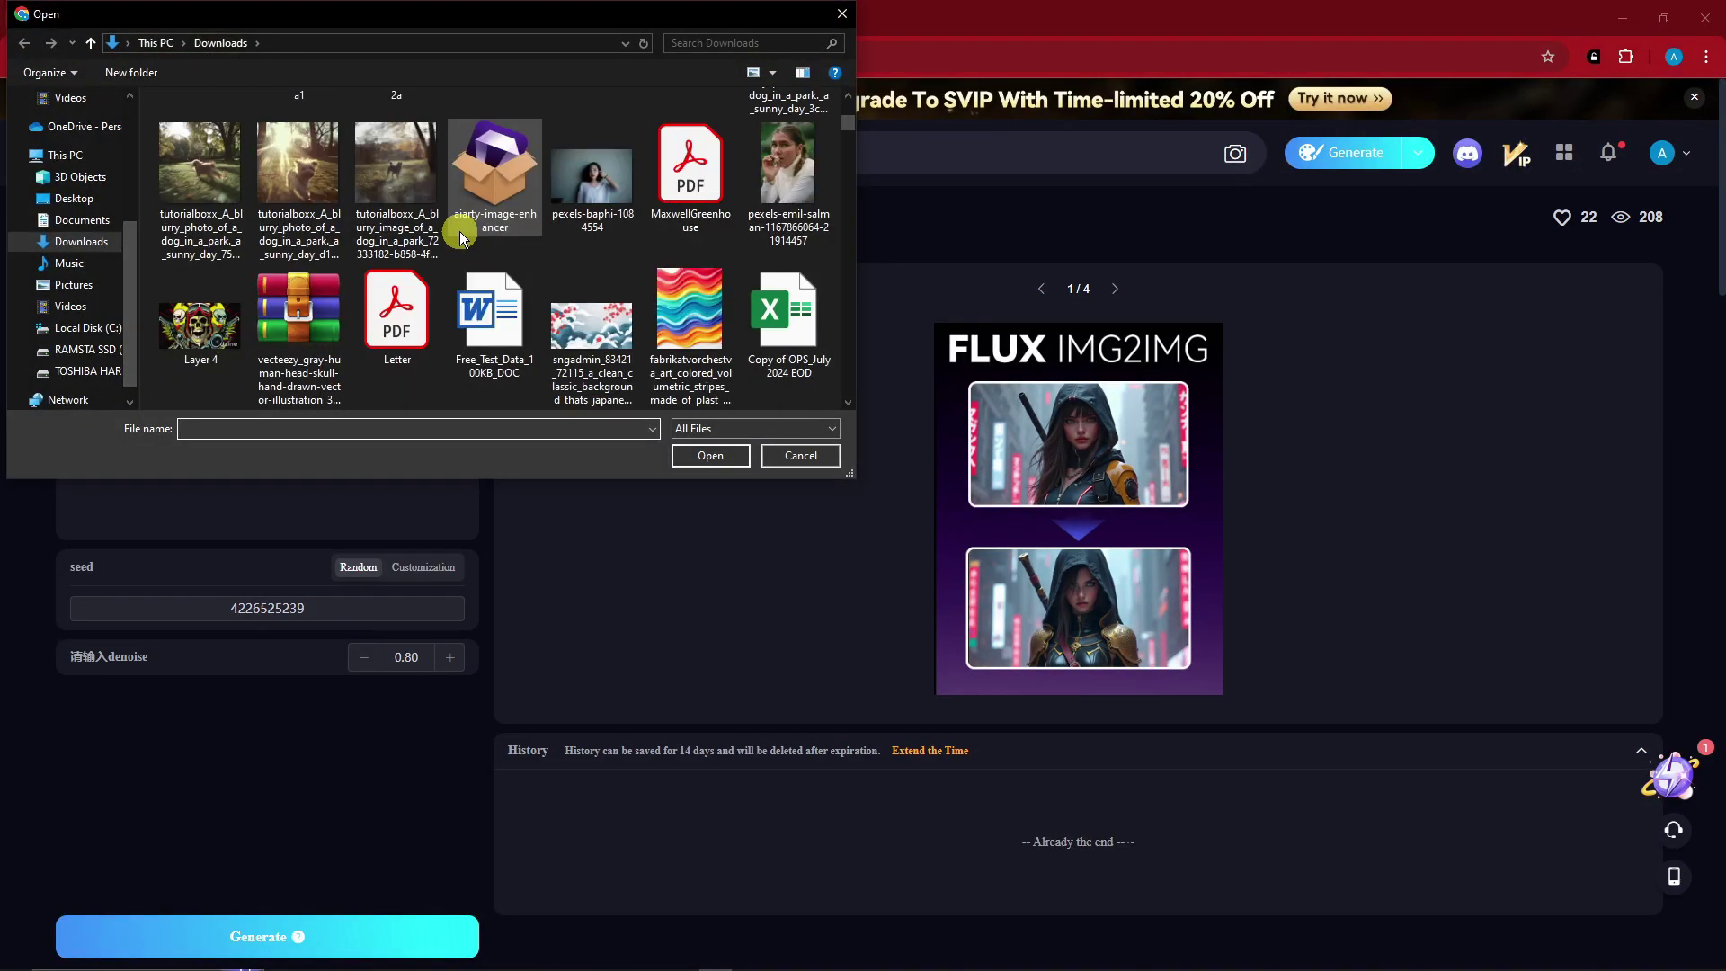
pyautogui.scroll(5, 52, 179)
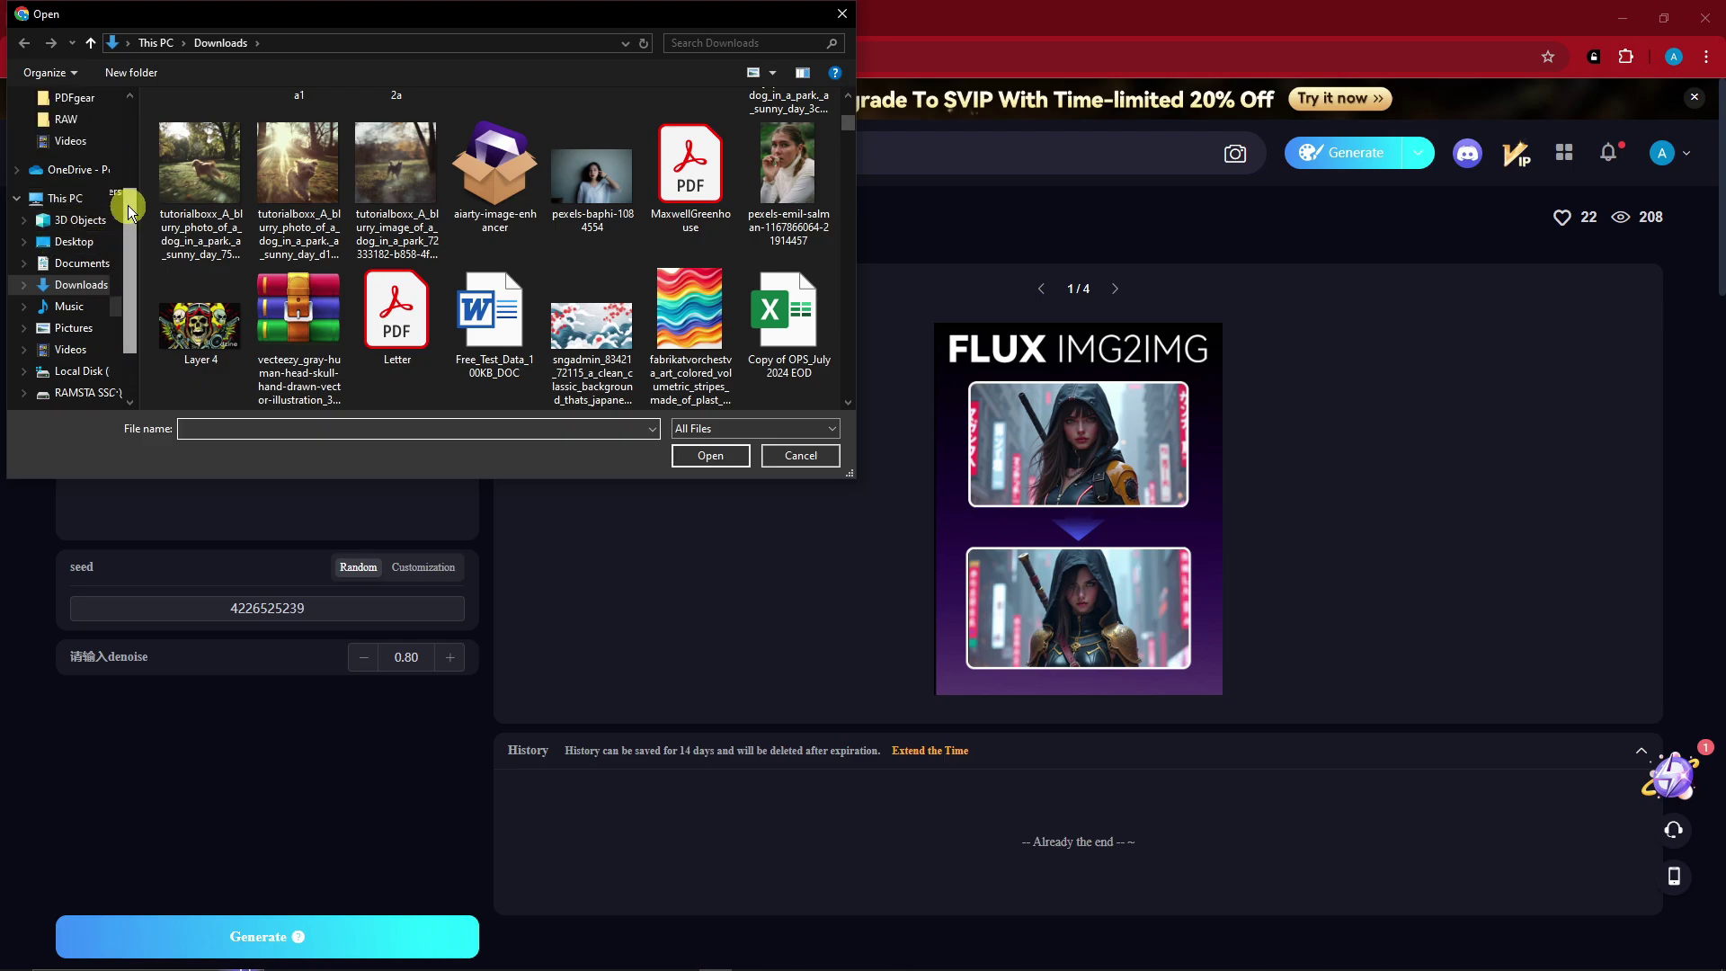
pyautogui.click(85, 133)
pyautogui.doubleClick(494, 261)
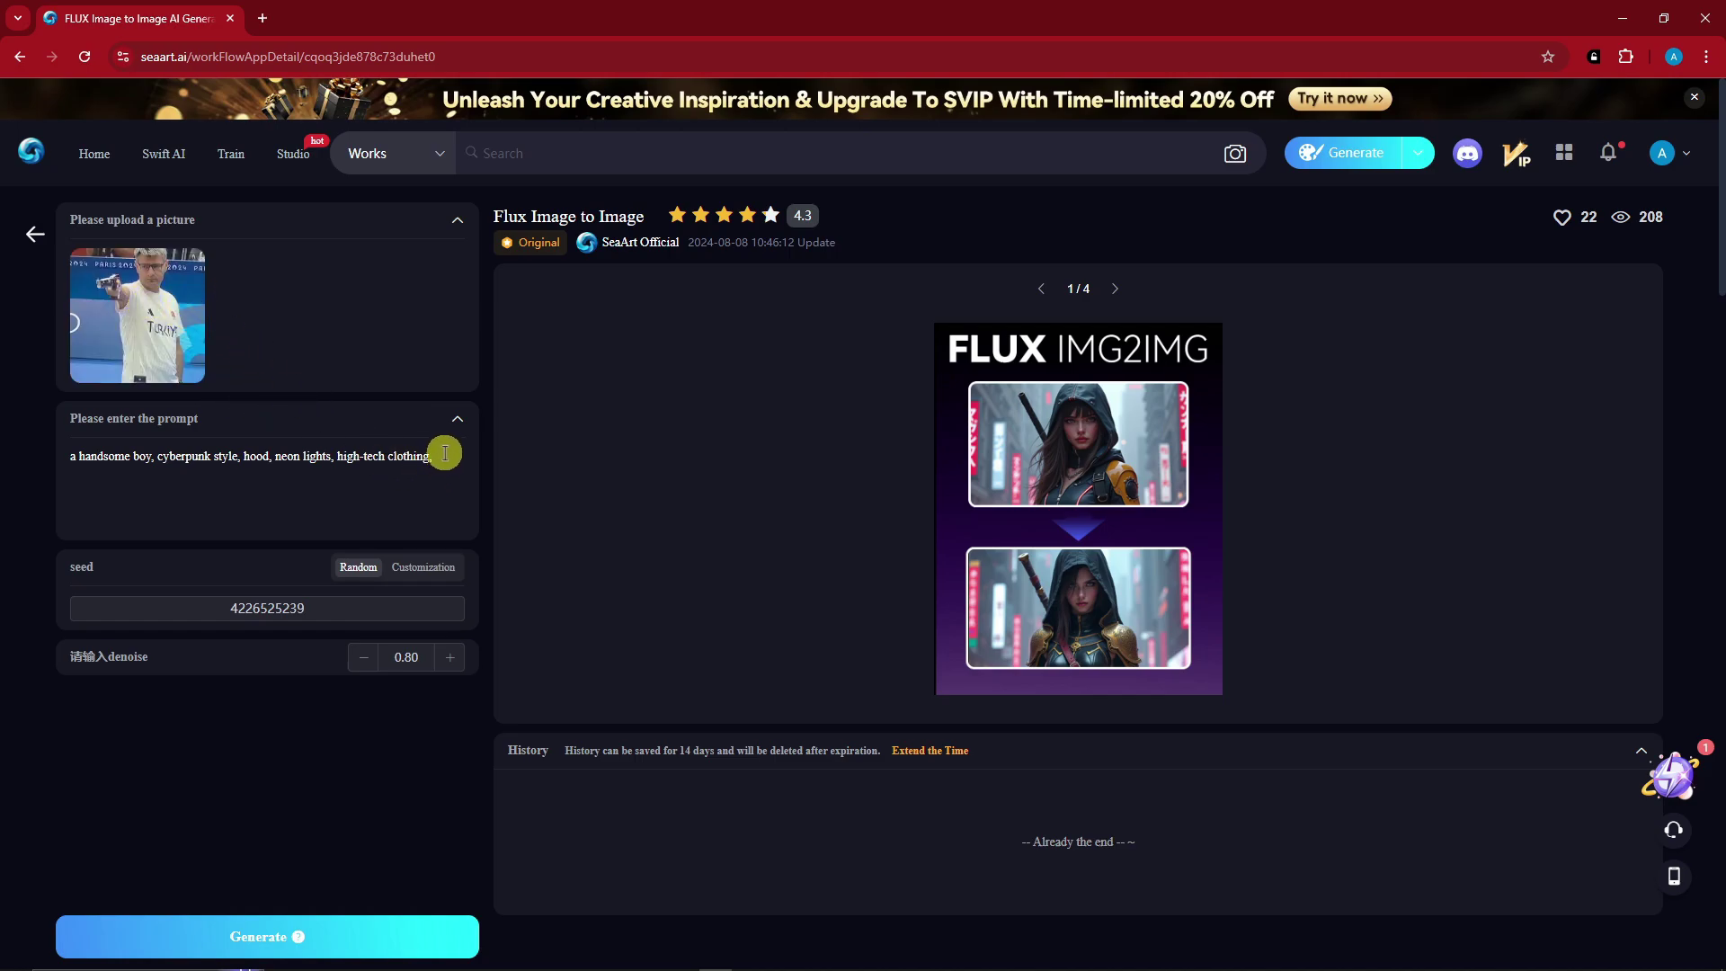
# Replace the prompt with "Anime style, a guy wearing a white shirt holding a gun" and generate the image.
pyautogui.moveTo(439, 456); pyautogui.dragTo(18, 450)
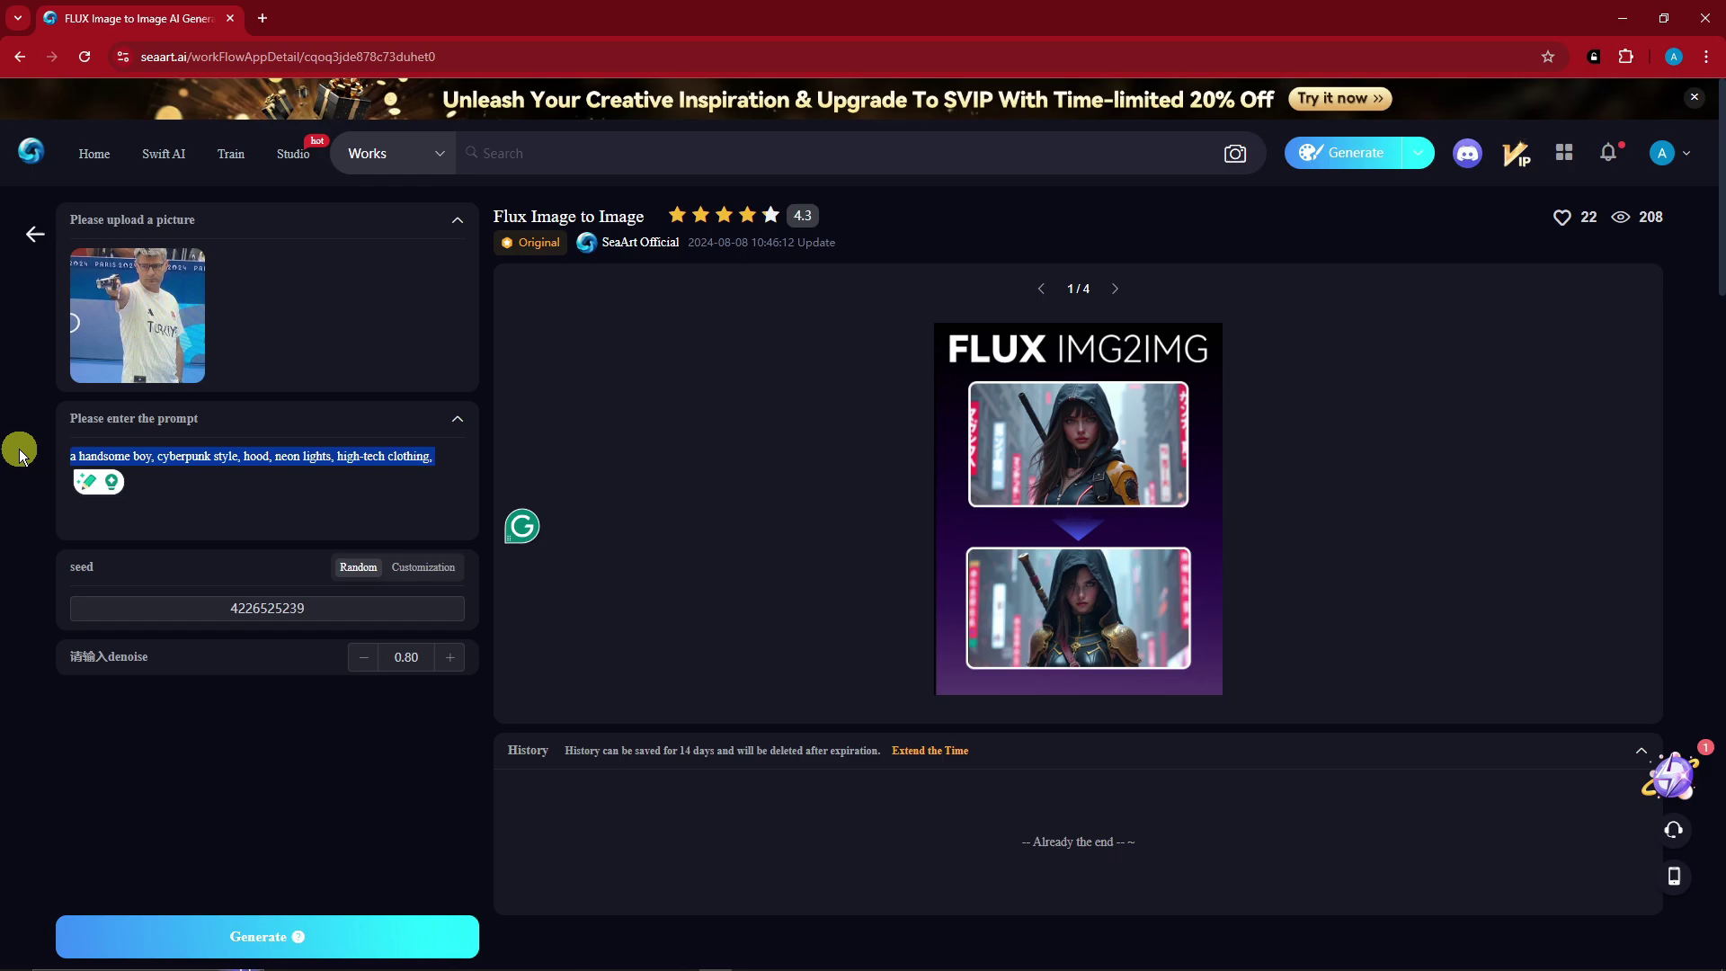
pyautogui.press('BackSpace')
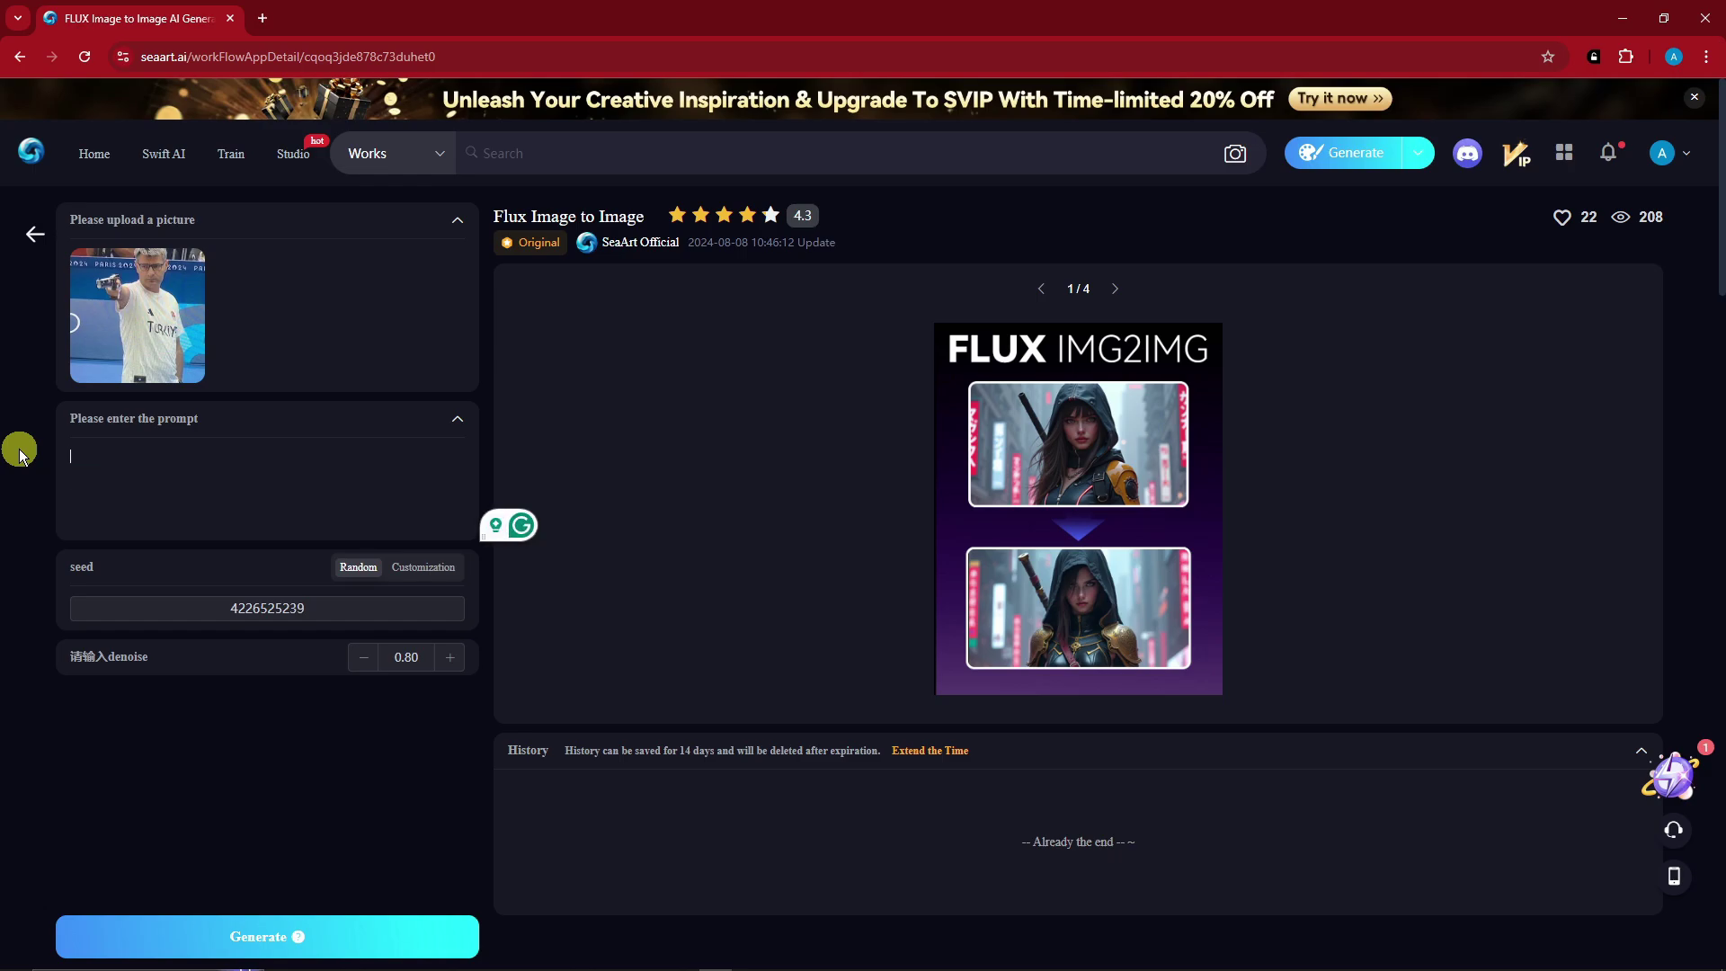
pyautogui.moveTo(113, 306)
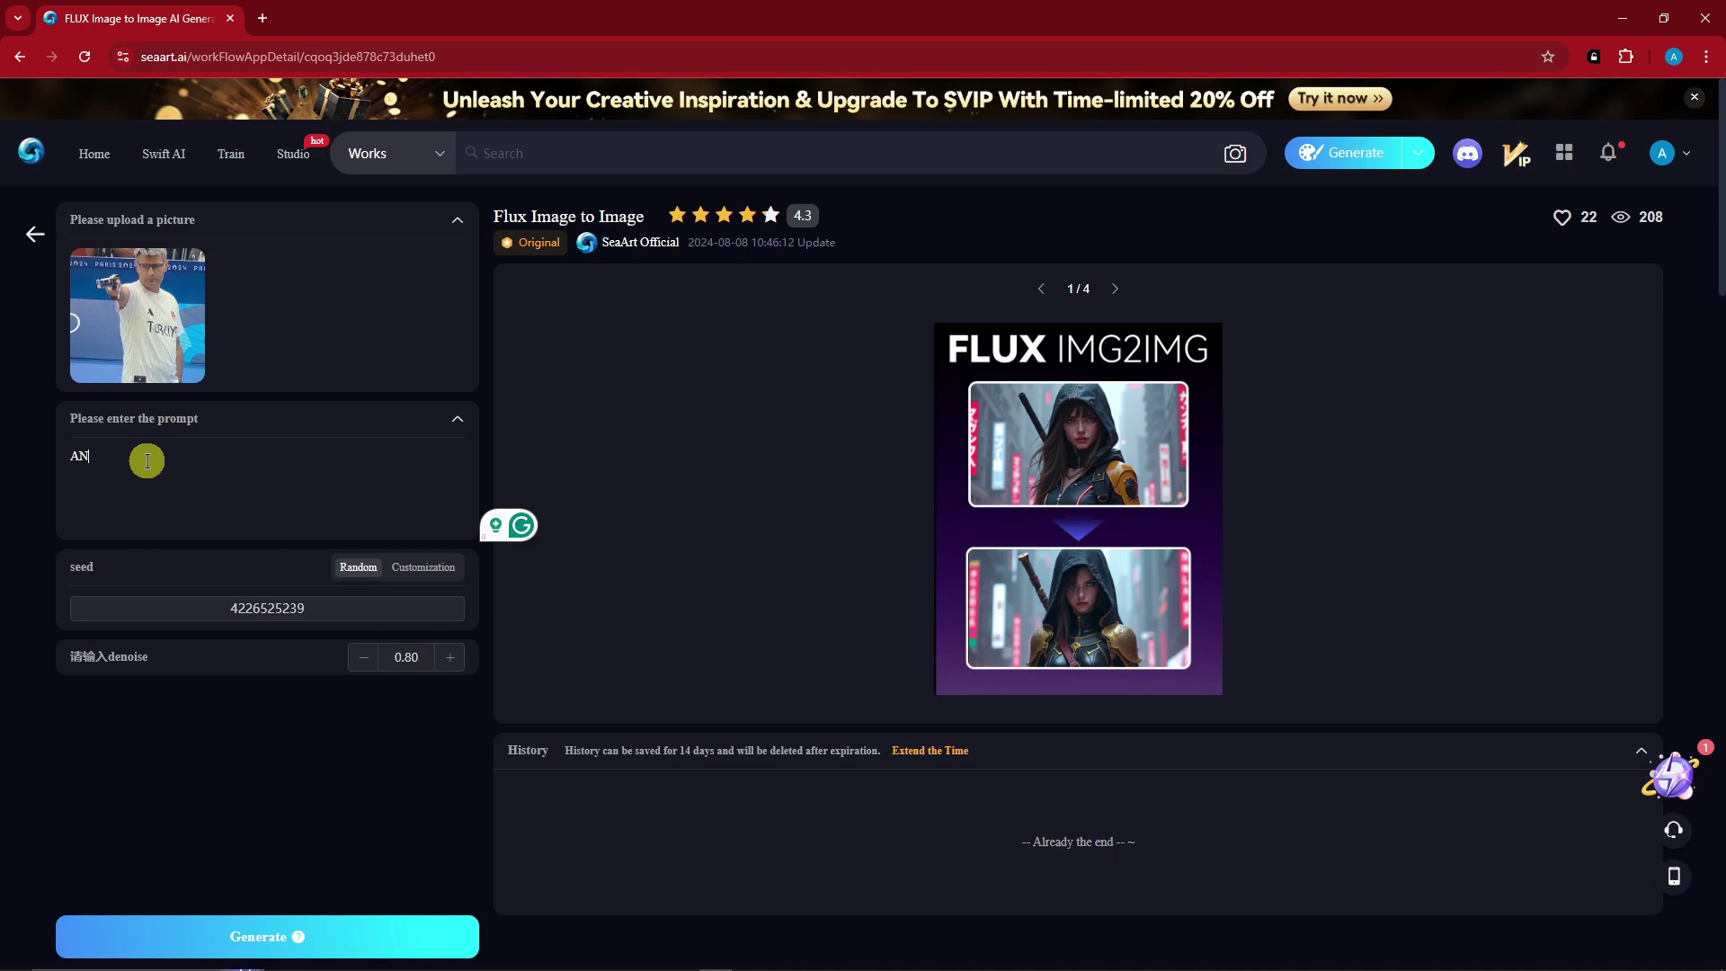
pyautogui.press('BackSpace')
pyautogui.write('nime sty')
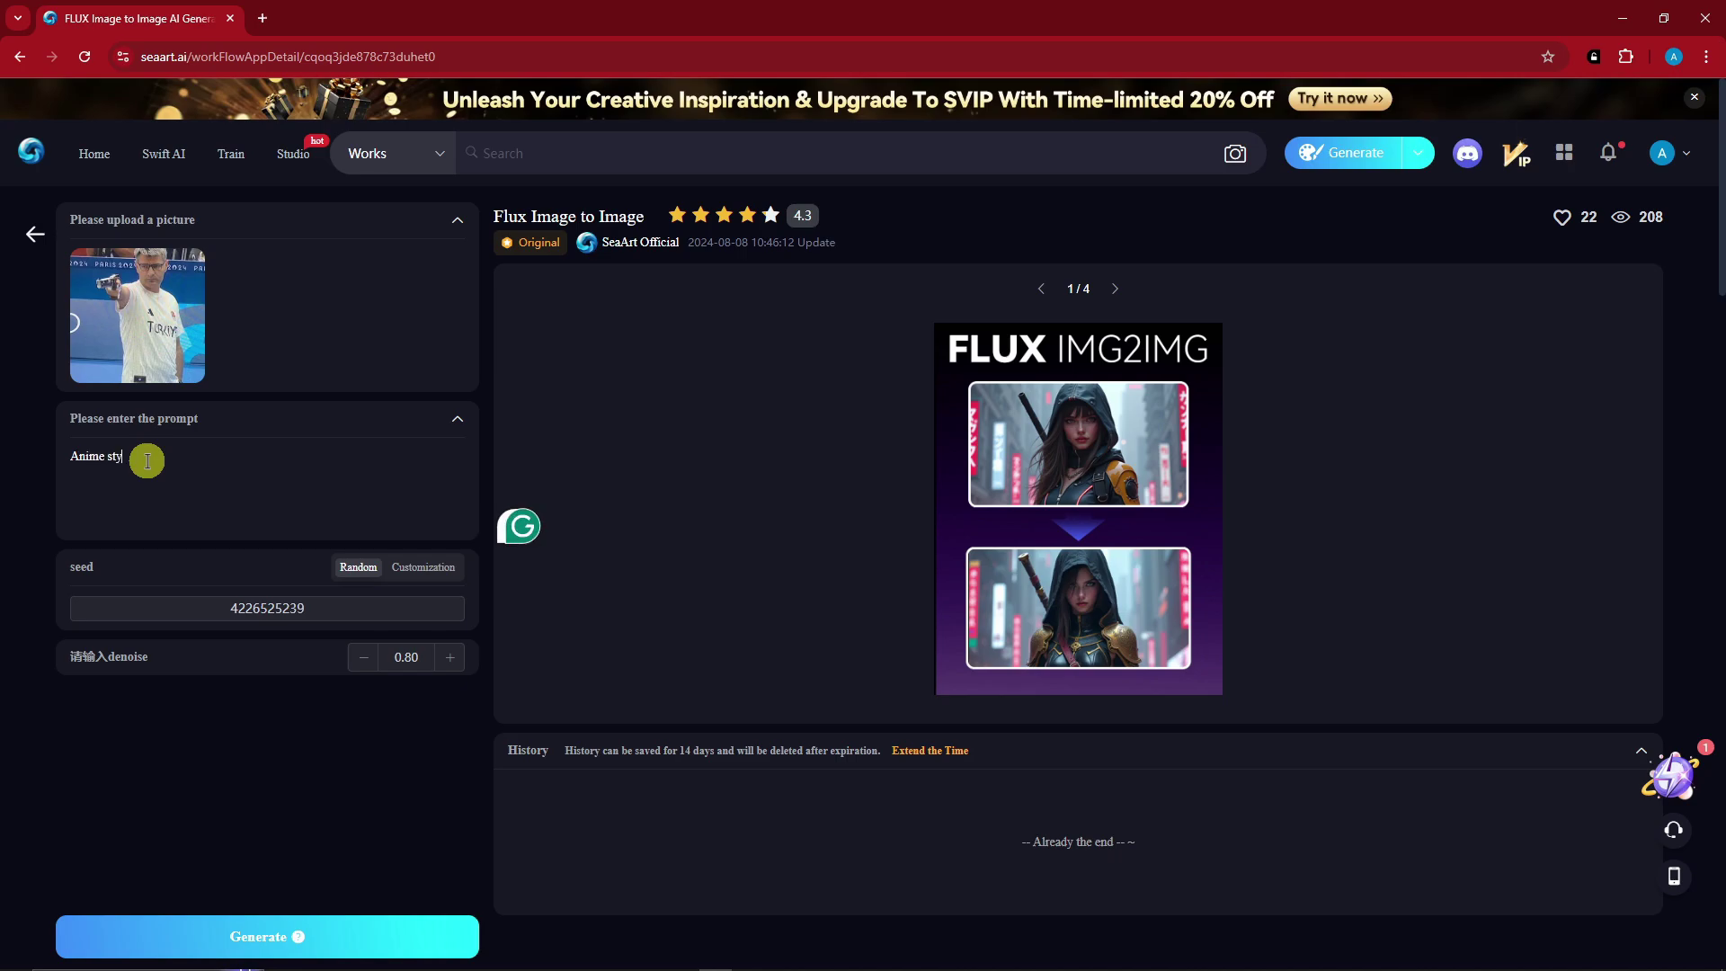
pyautogui.write('le, a guy wearing a white shirt holi')
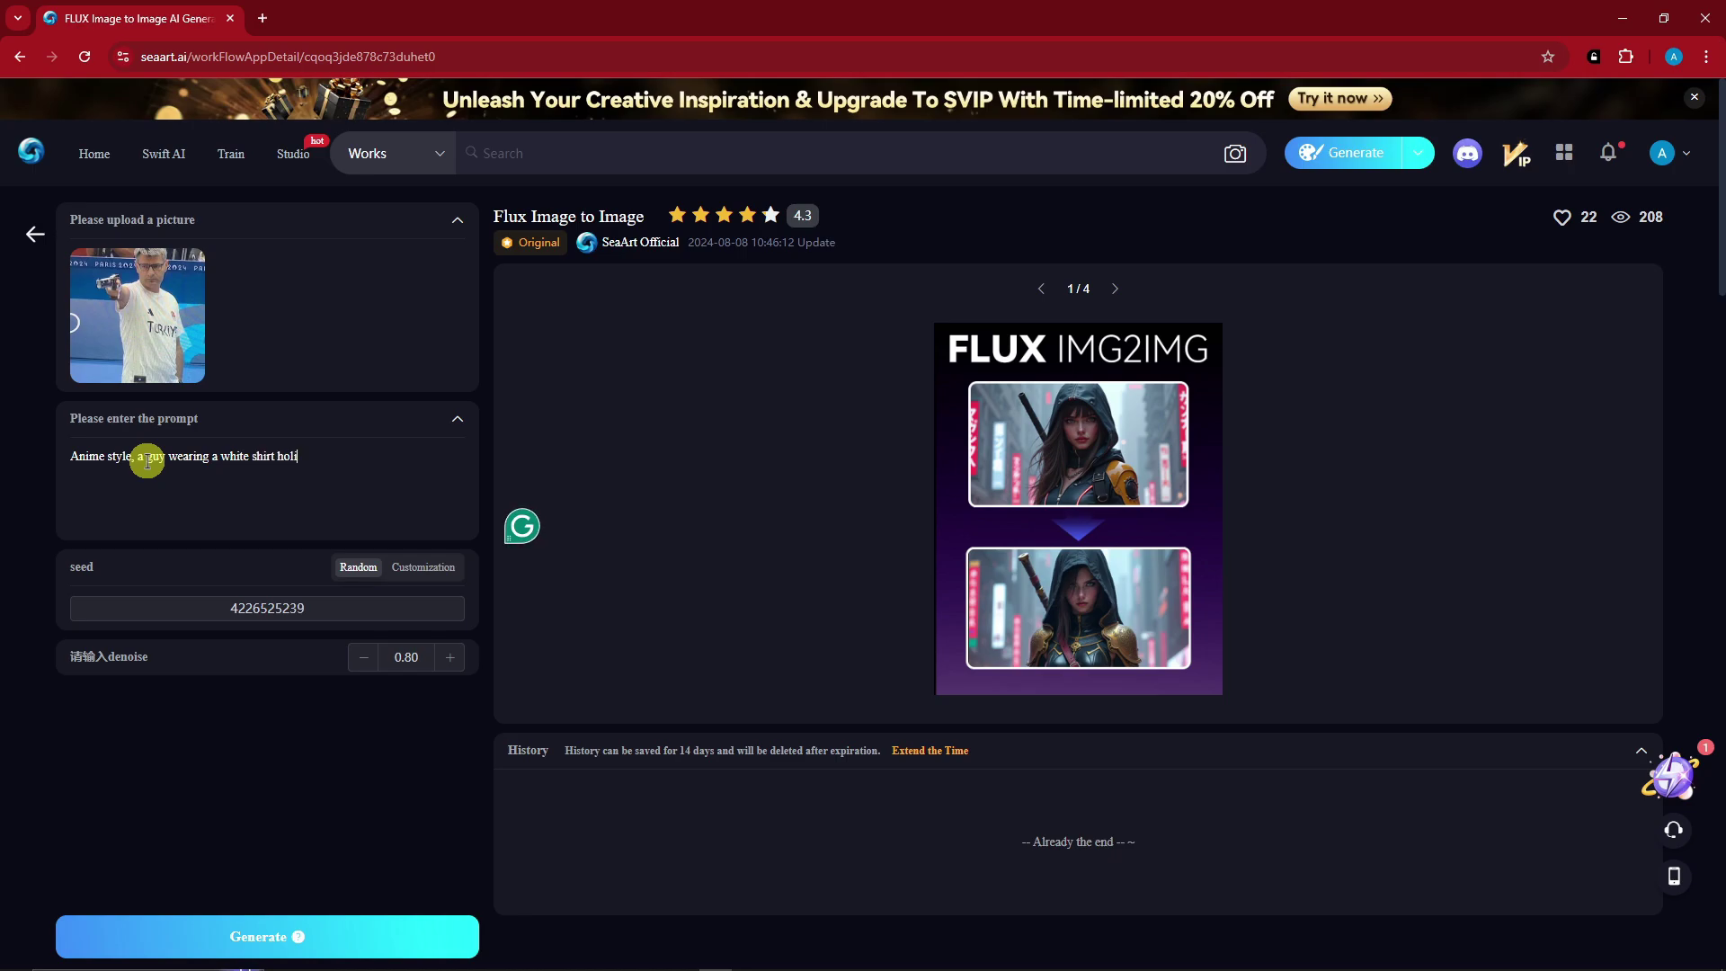
pyautogui.press('BackSpace')
pyautogui.write('ding a gun')
pyautogui.moveTo(185, 316)
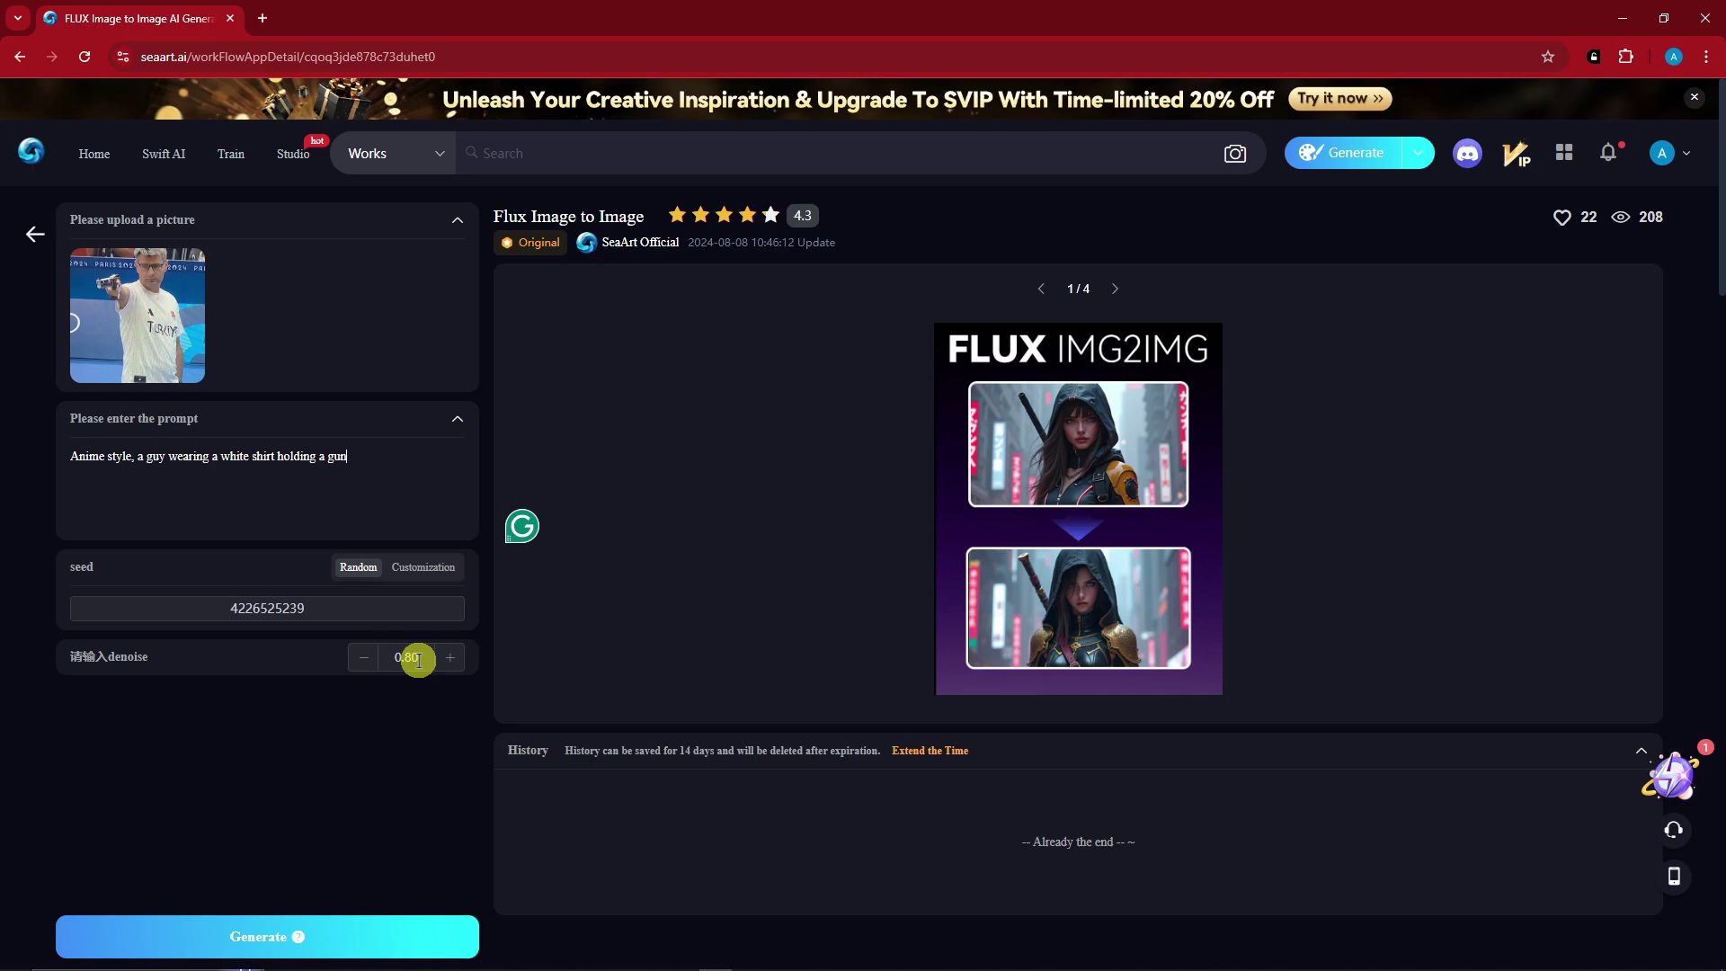
pyautogui.click(316, 939)
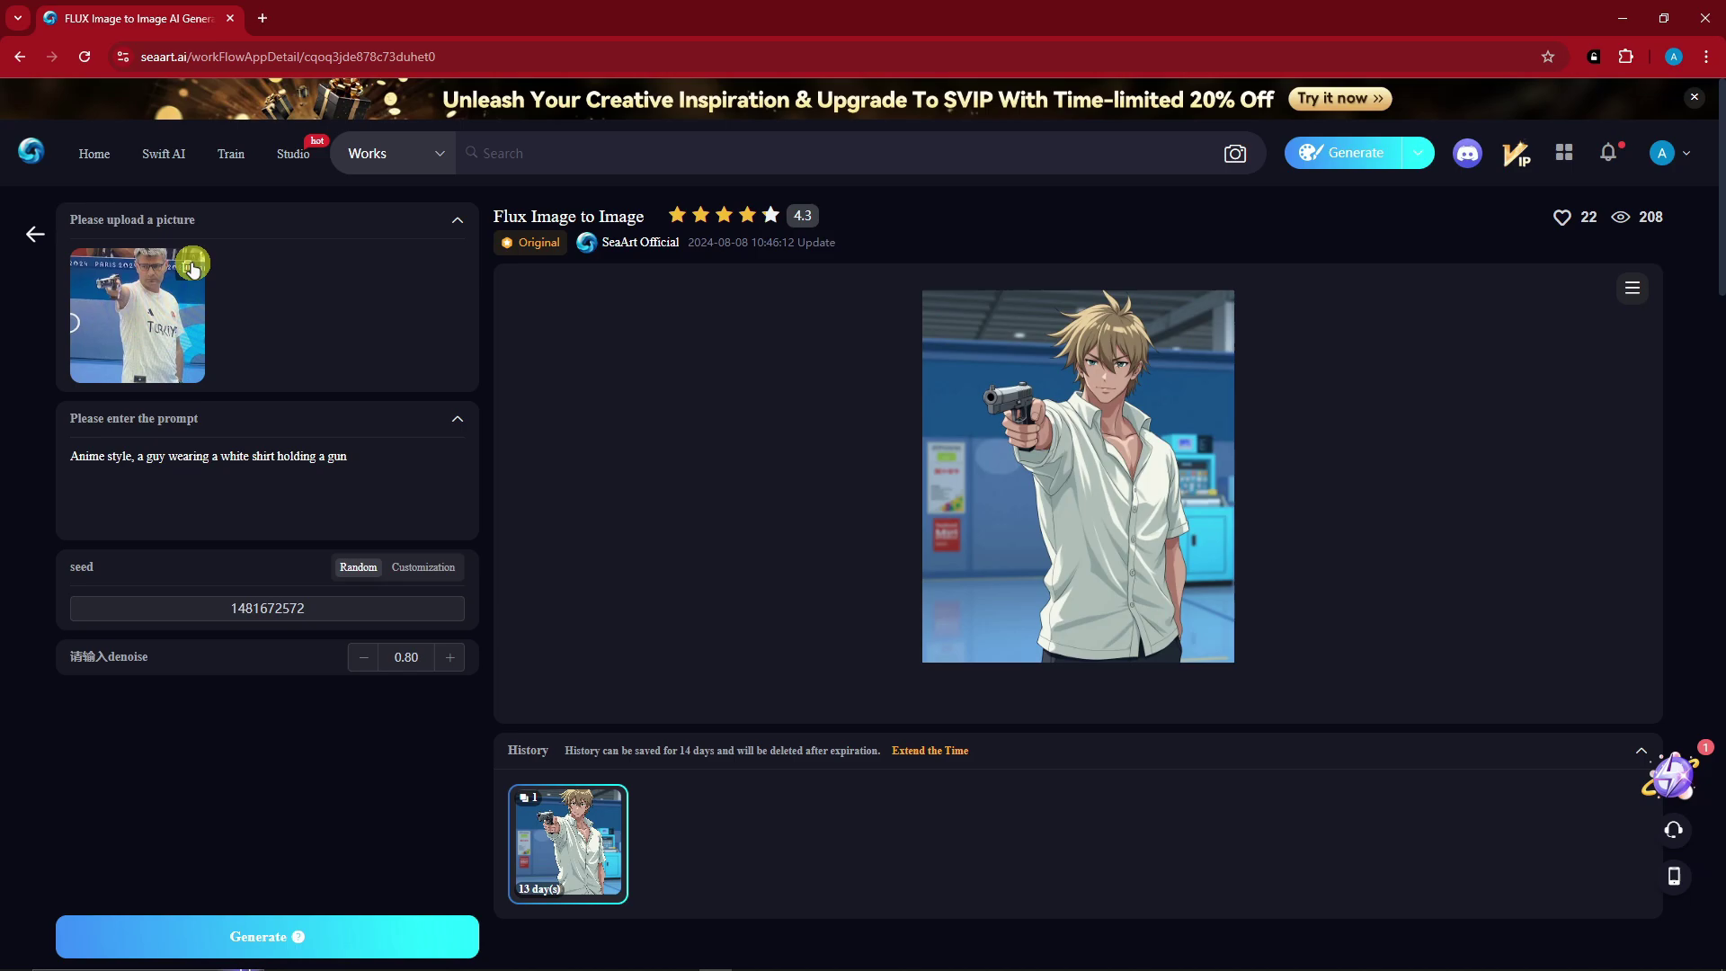
pyautogui.click(192, 266)
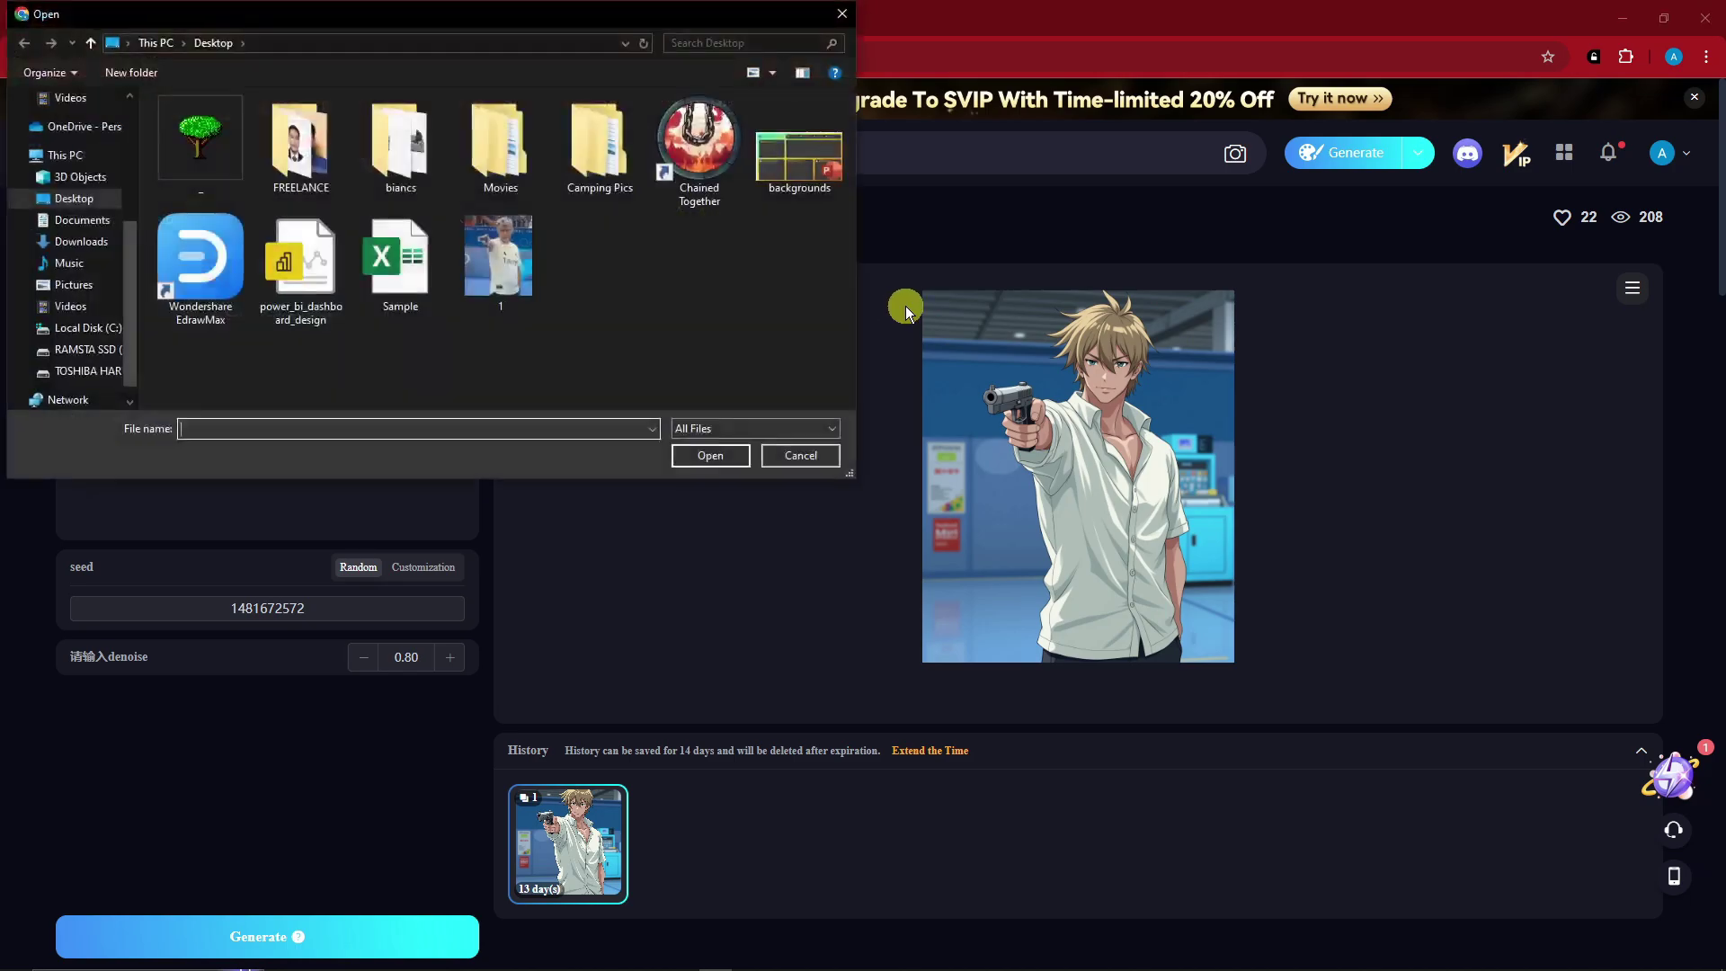
pyautogui.scroll(2, 131, 160)
pyautogui.scroll(3, 72, 180)
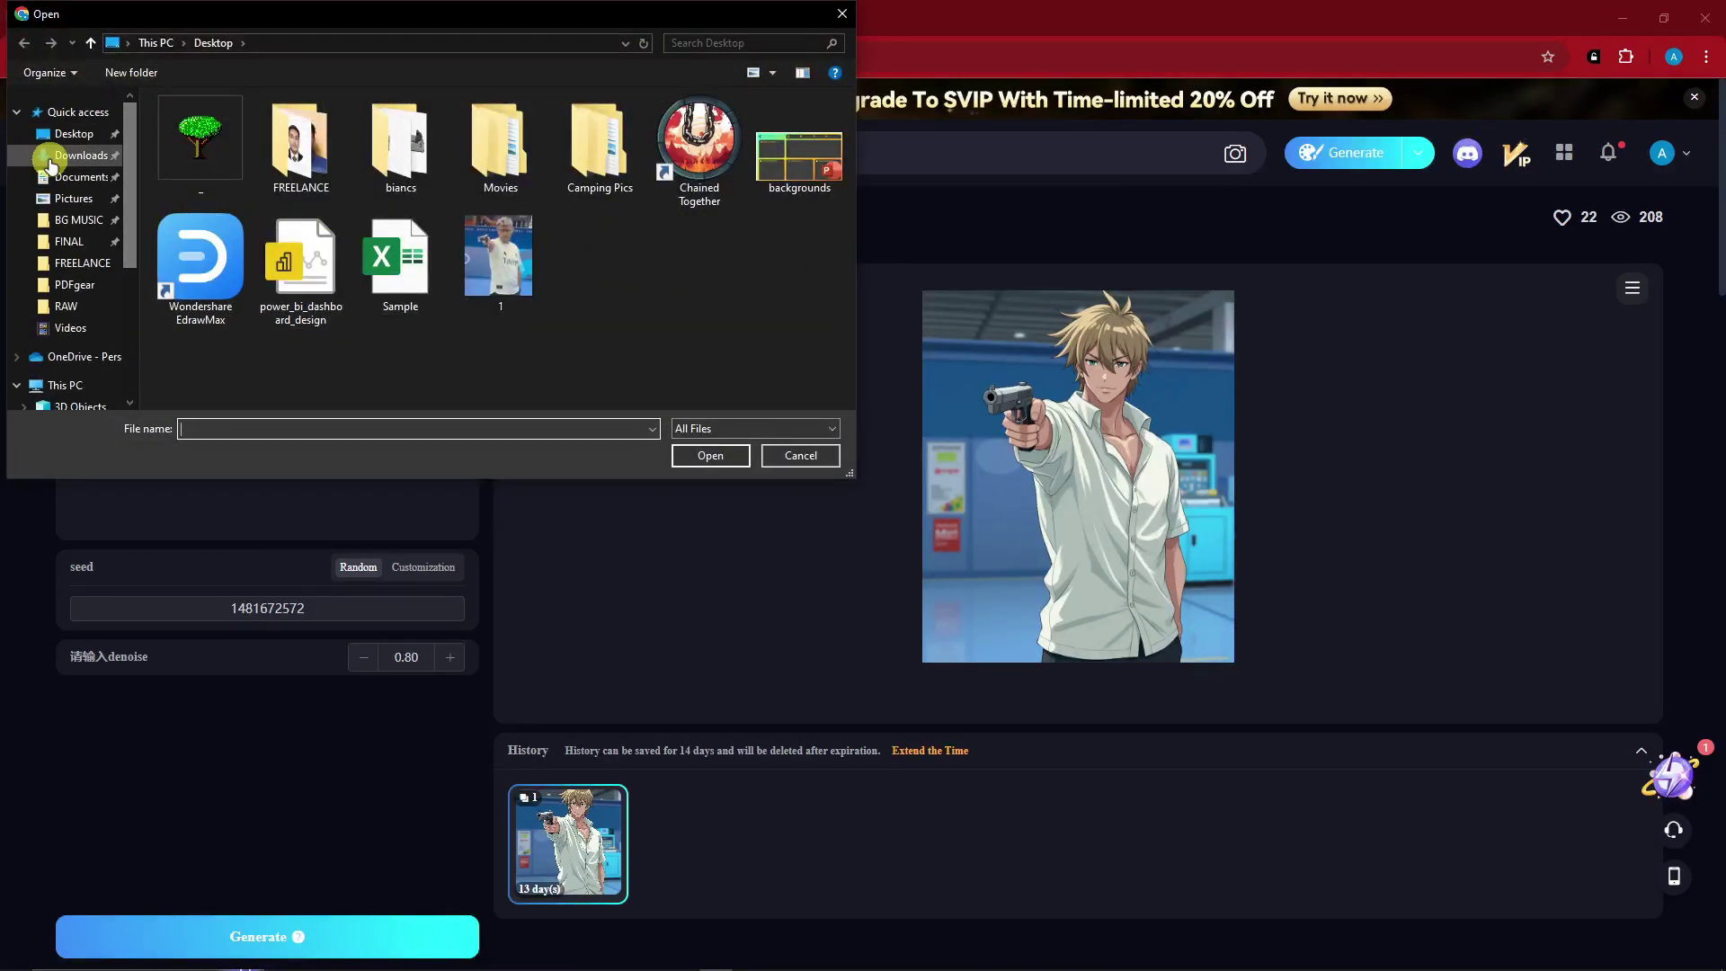
pyautogui.click(77, 155)
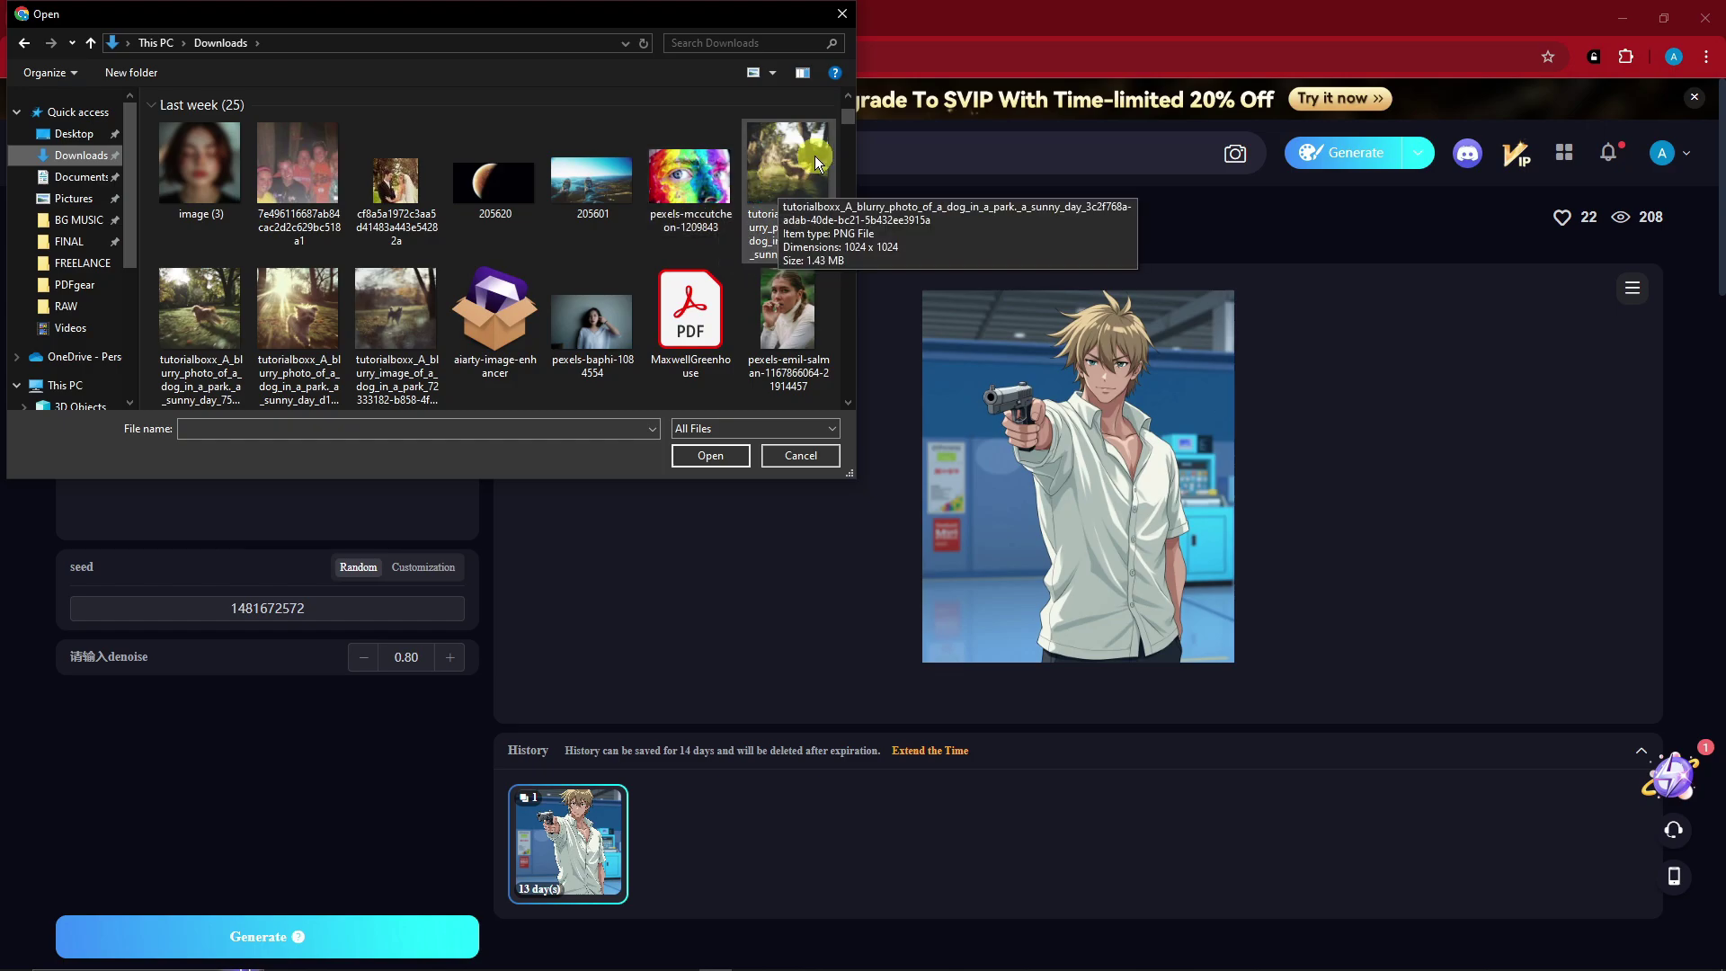
pyautogui.scroll(-2, 856, 124)
pyautogui.moveTo(856, 124); pyautogui.dragTo(856, 143)
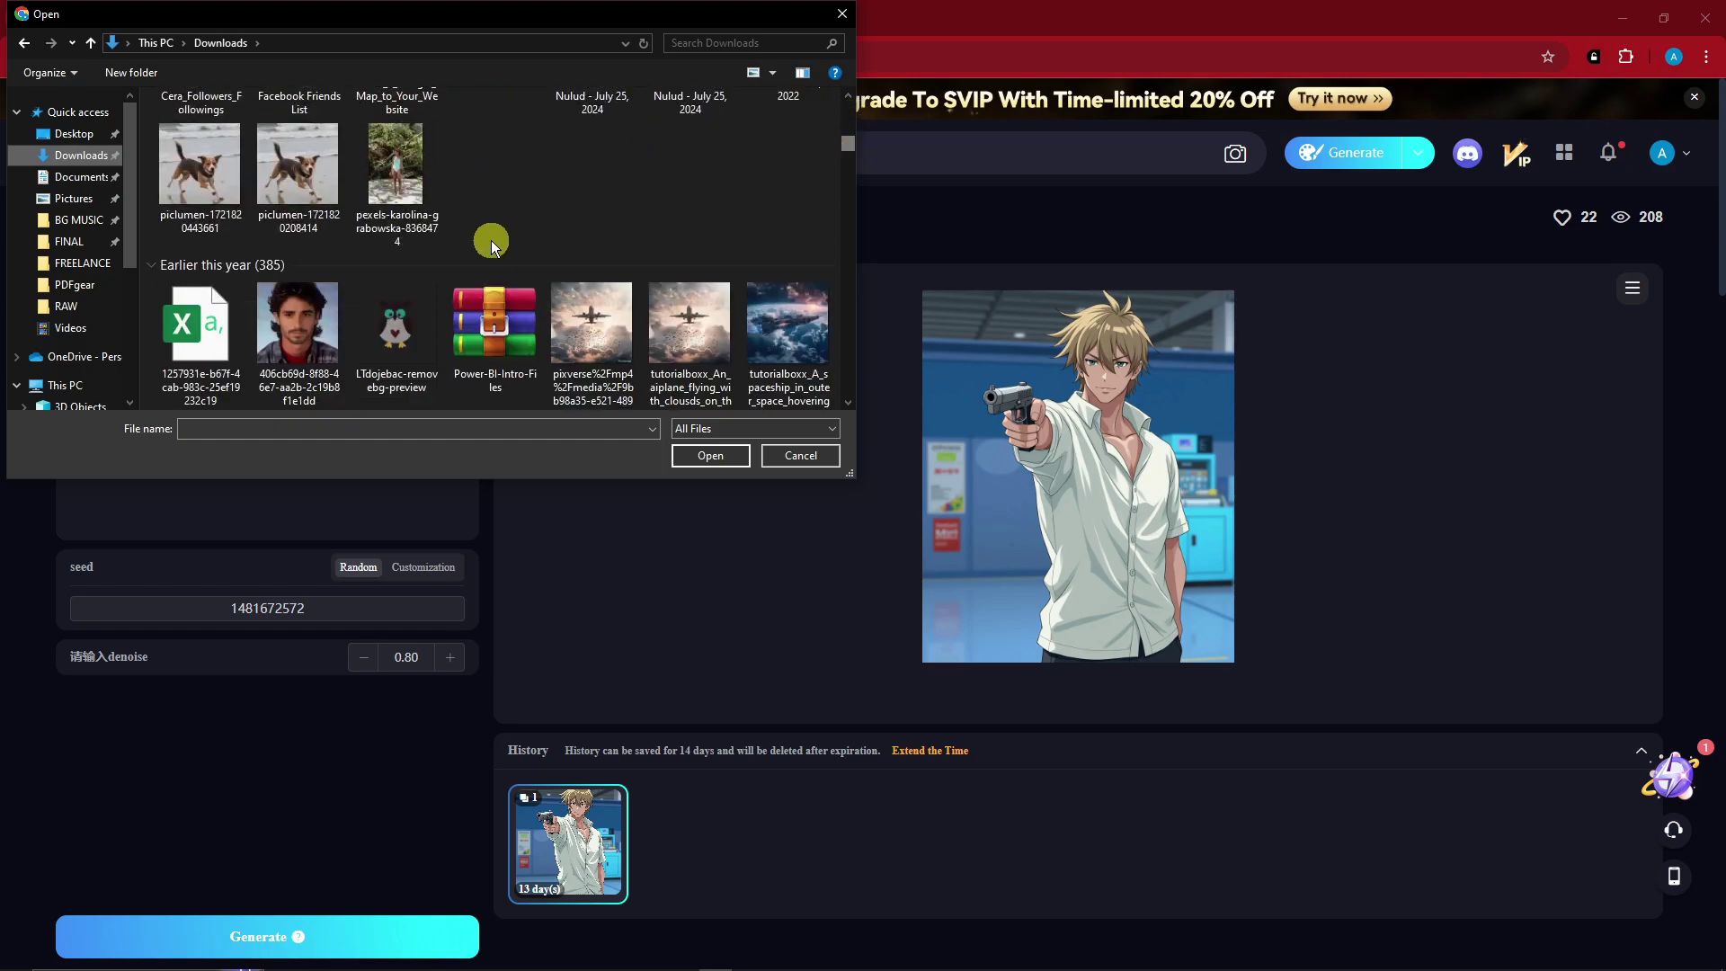
pyautogui.doubleClick(298, 165)
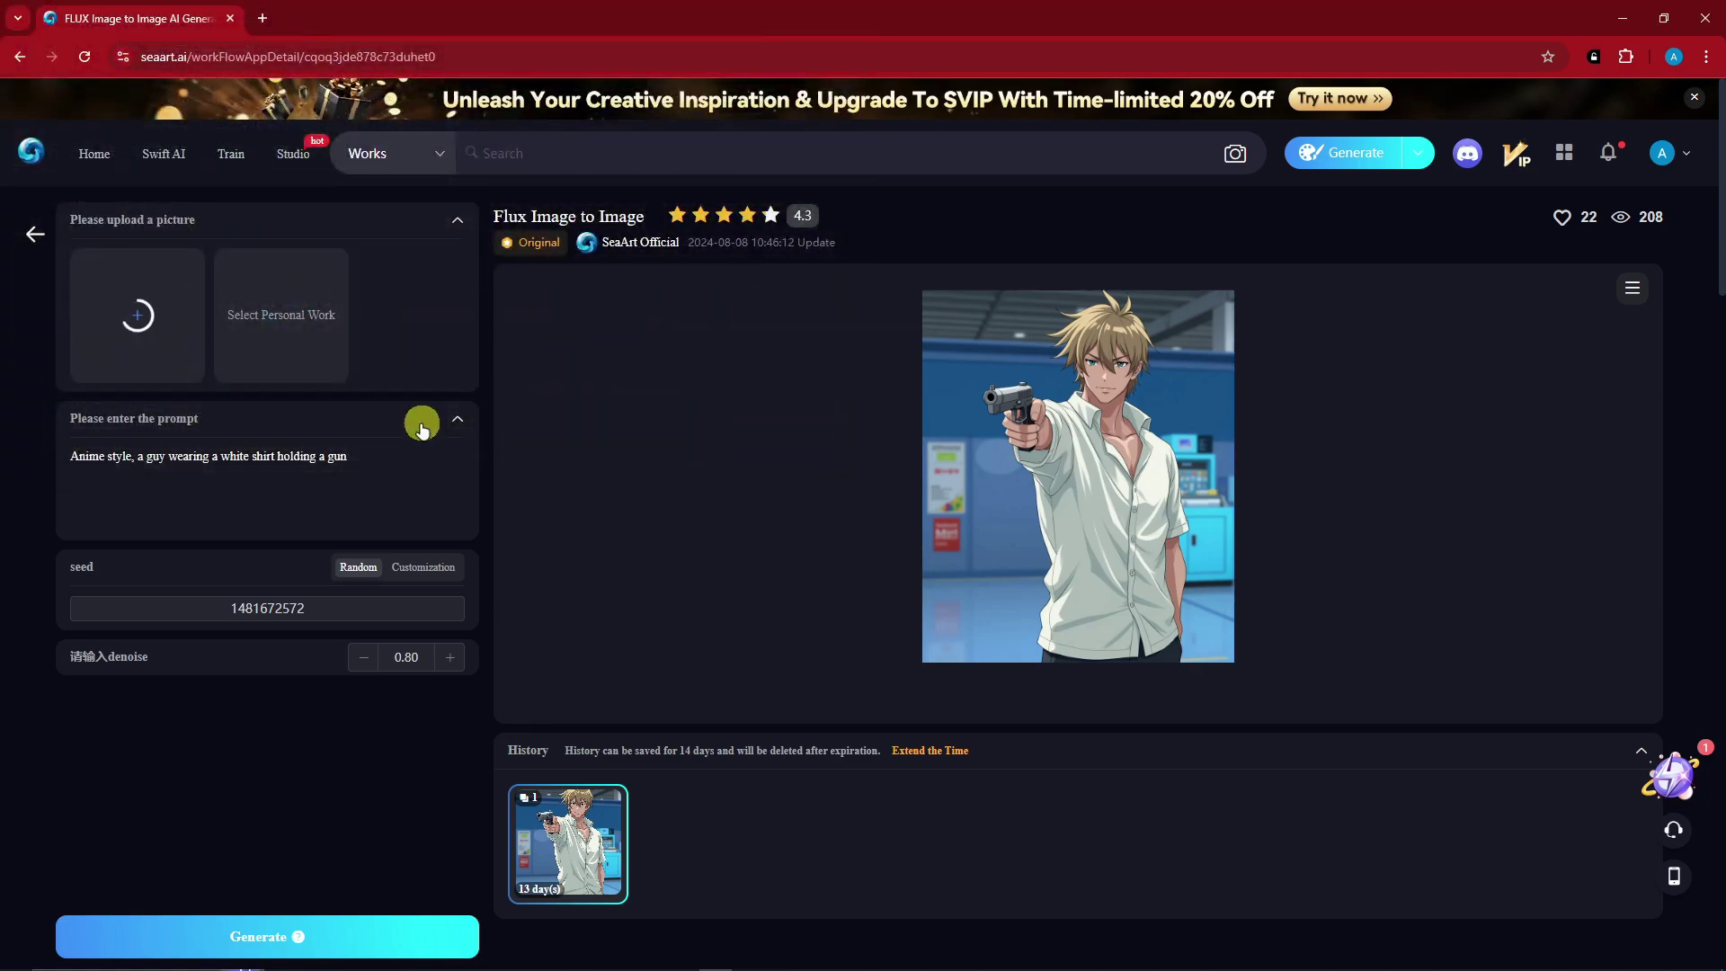
# Change the prompt to "a dog walking along the beach" and generate the image.
pyautogui.moveTo(384, 468); pyautogui.dragTo(2, 452)
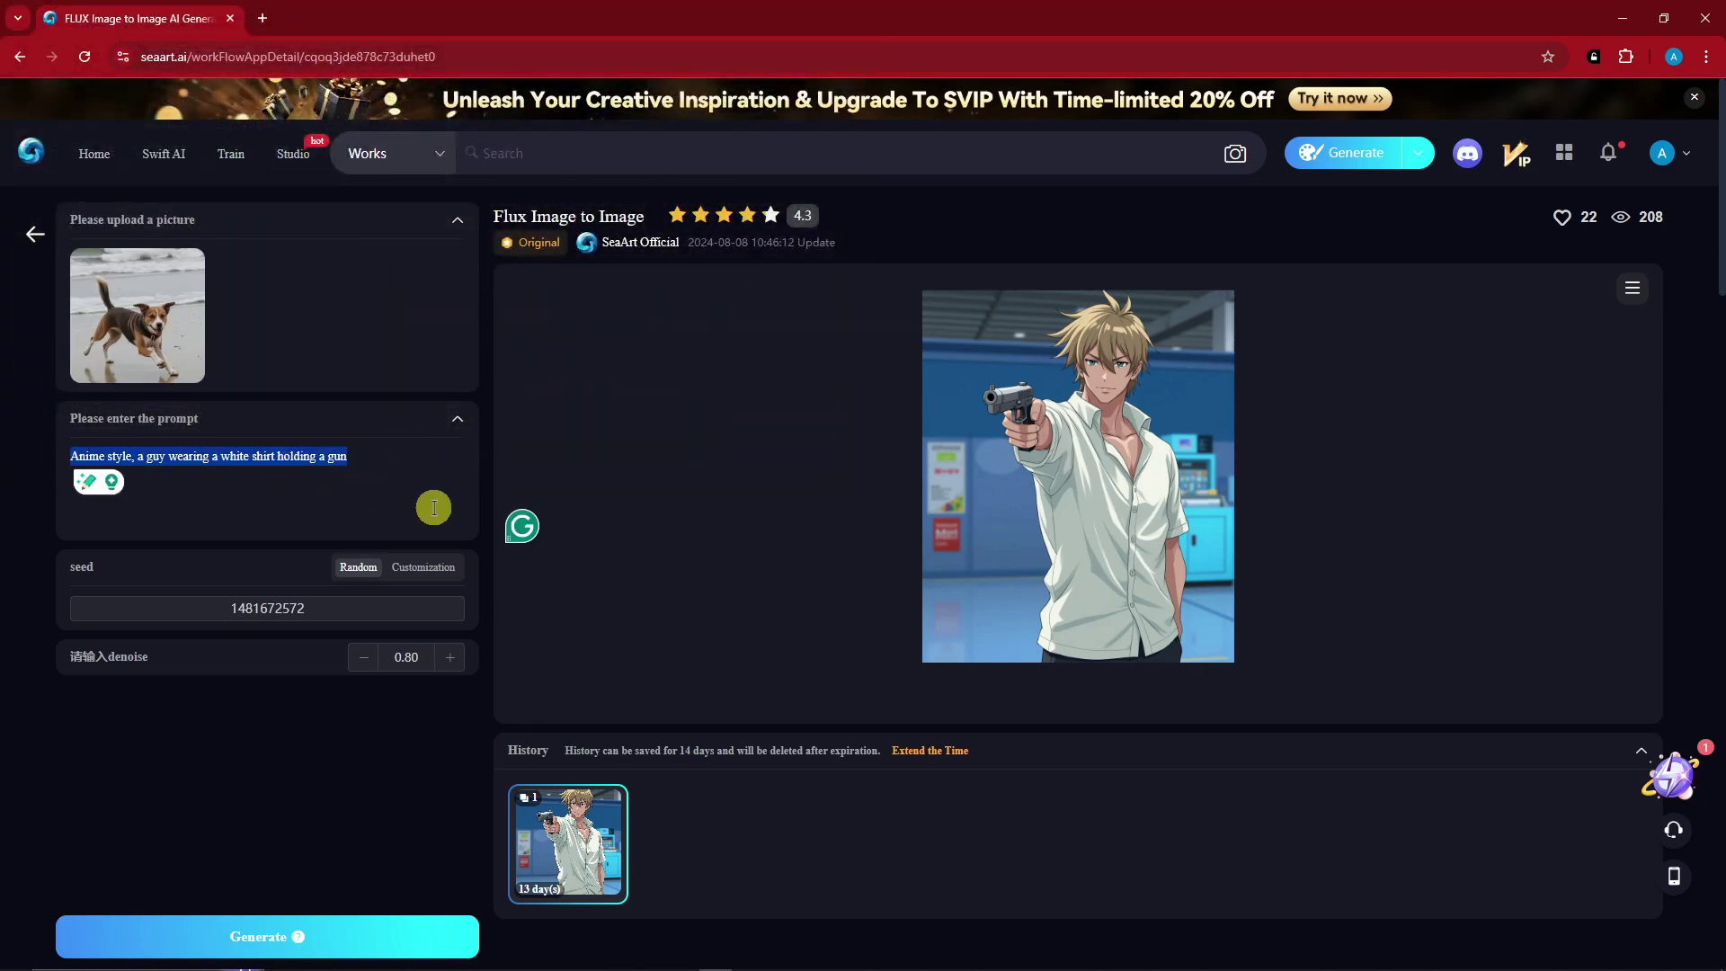
pyautogui.write('a do')
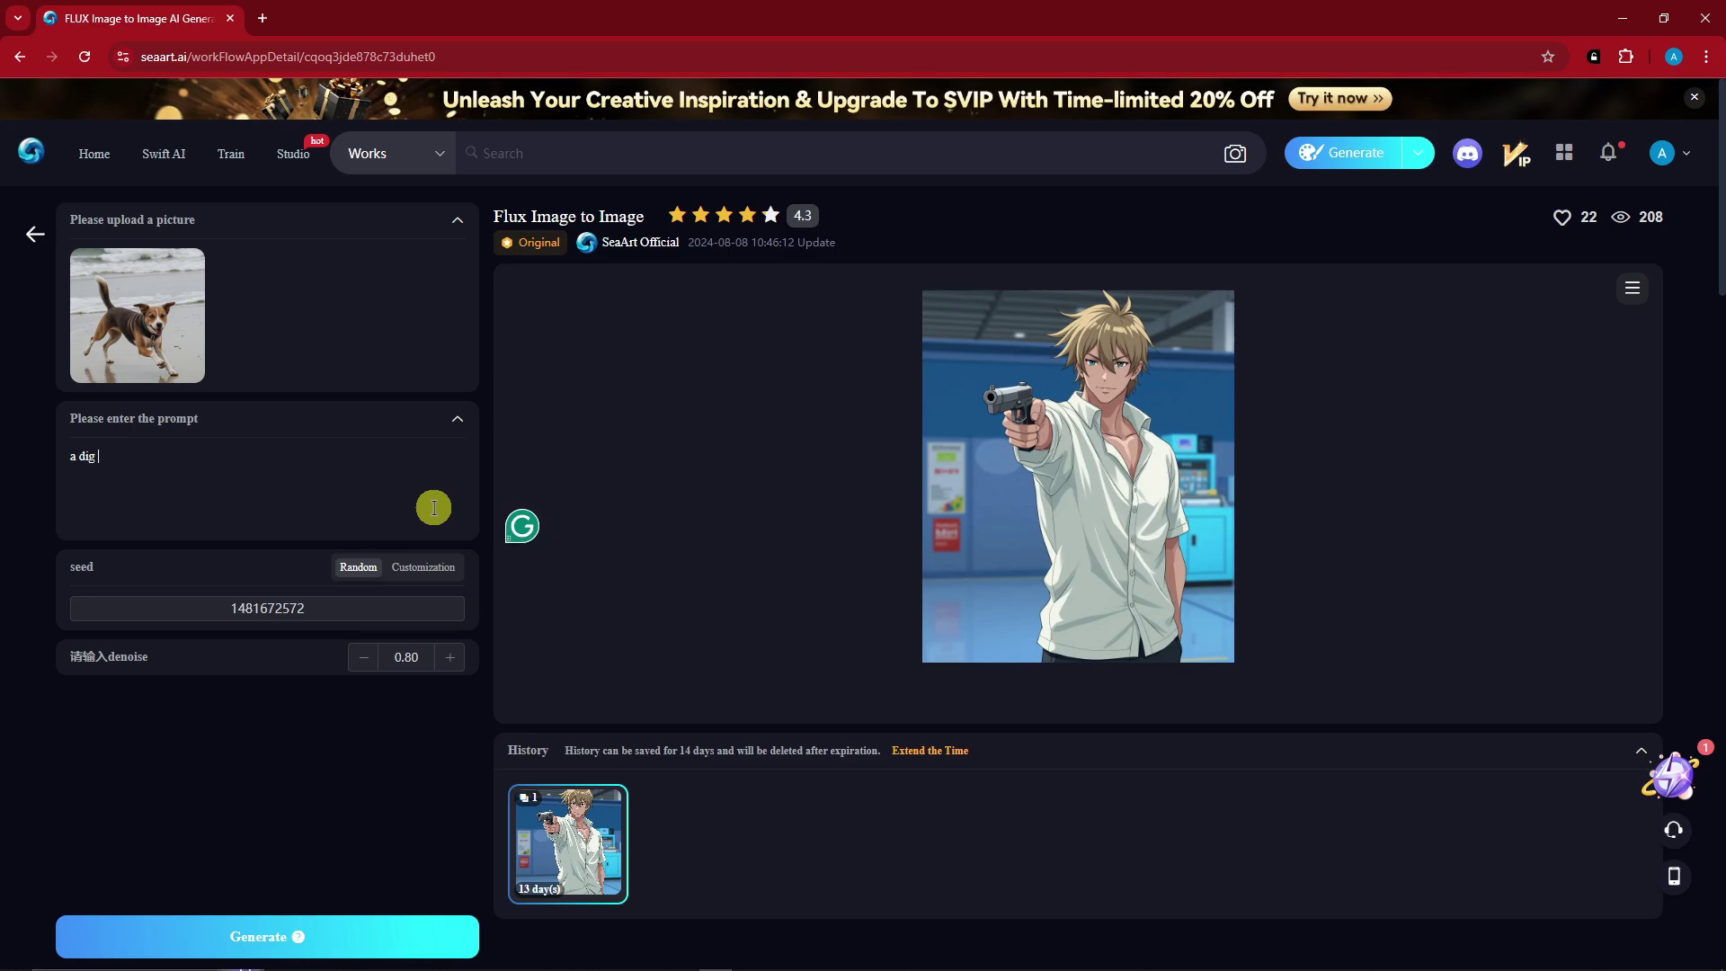
pyautogui.write('g walking along the beach')
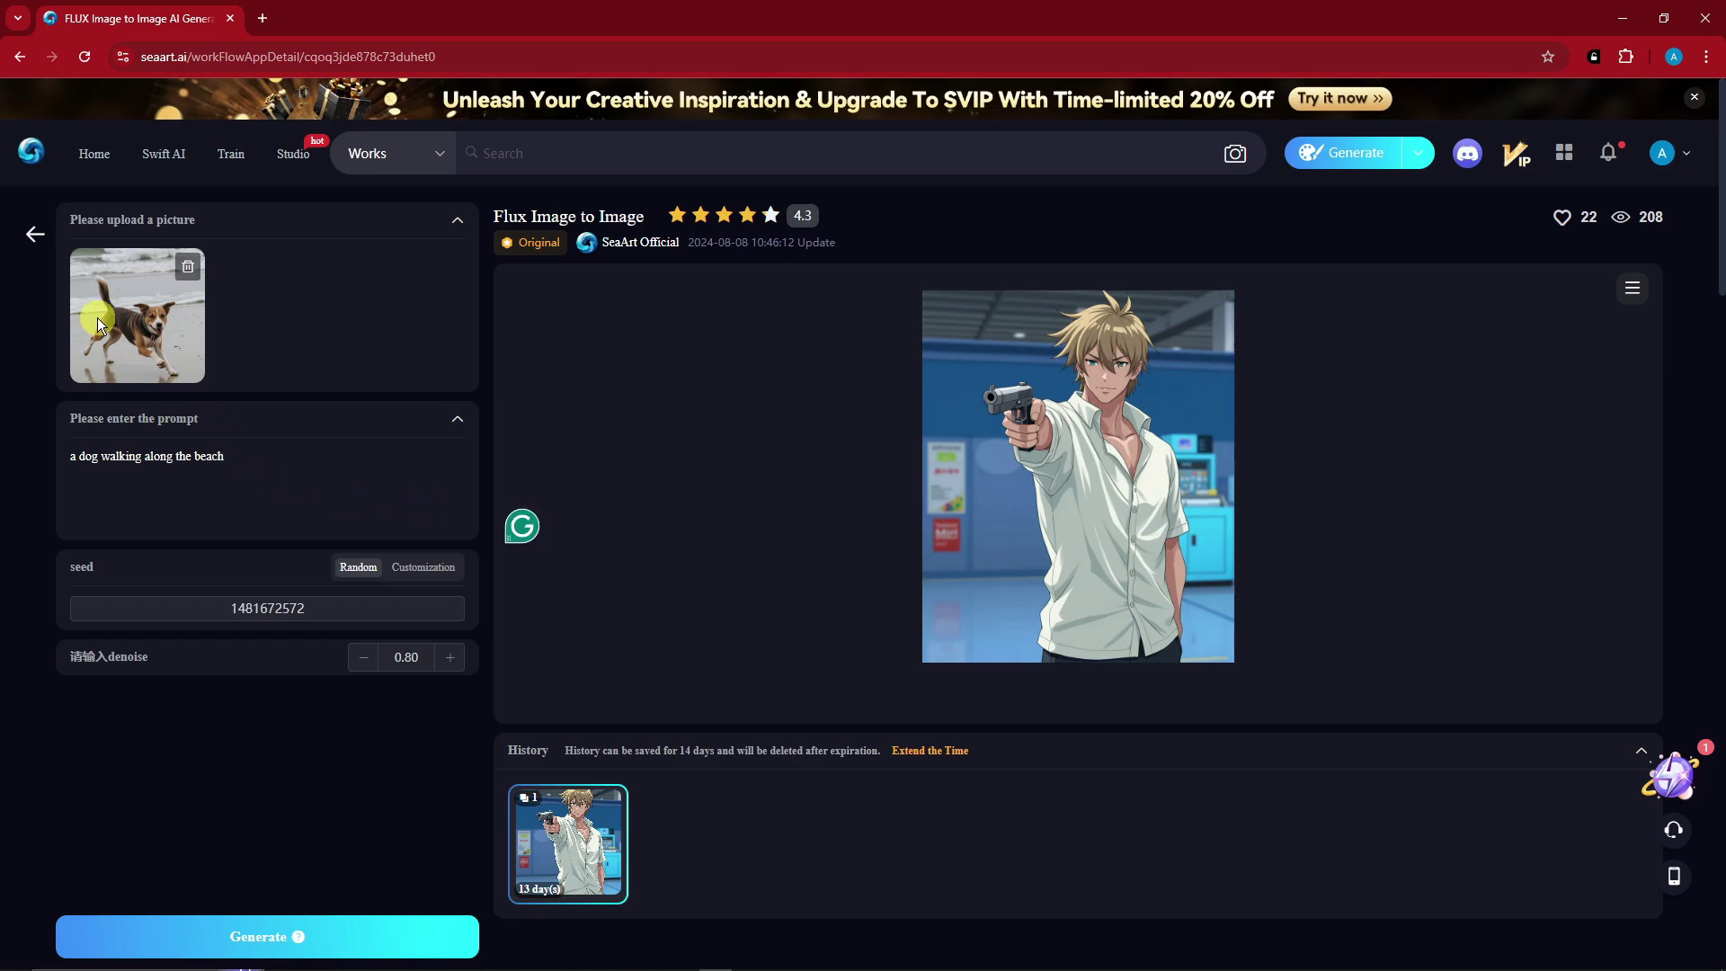
pyautogui.click(340, 912)
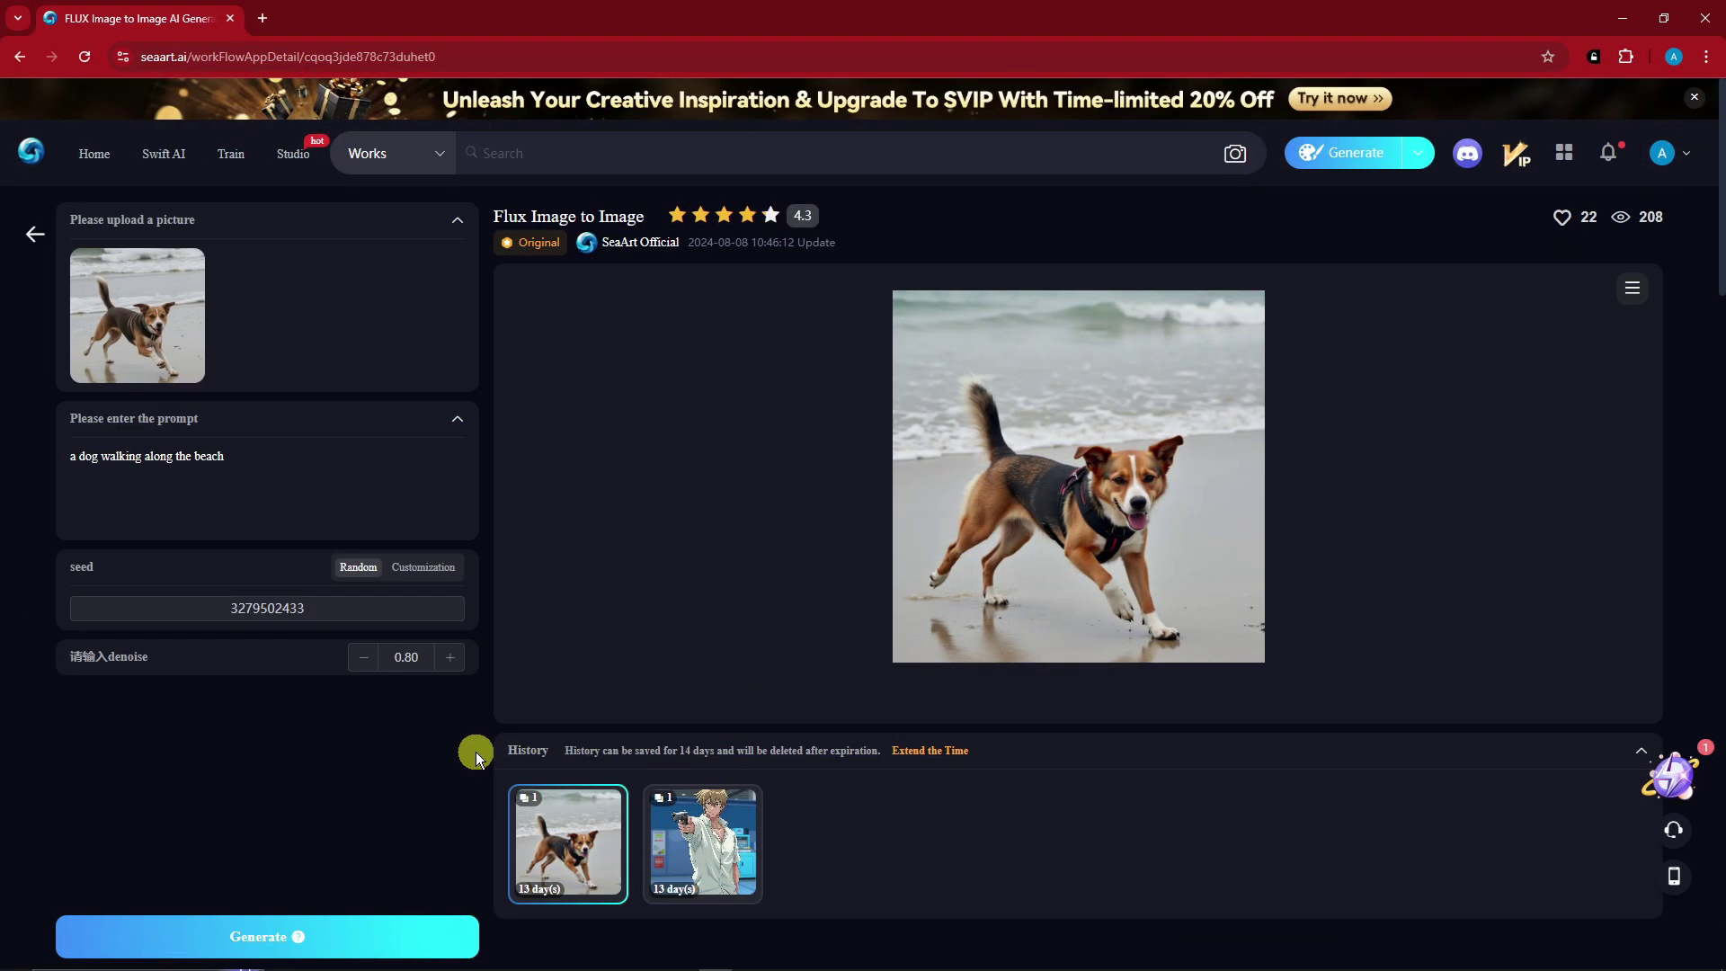
# Add ", pixar style" to the end of the dog prompt and generate another image.
pyautogui.moveTo(1168, 562)
pyautogui.click(239, 459)
pyautogui.write(', pixar style')
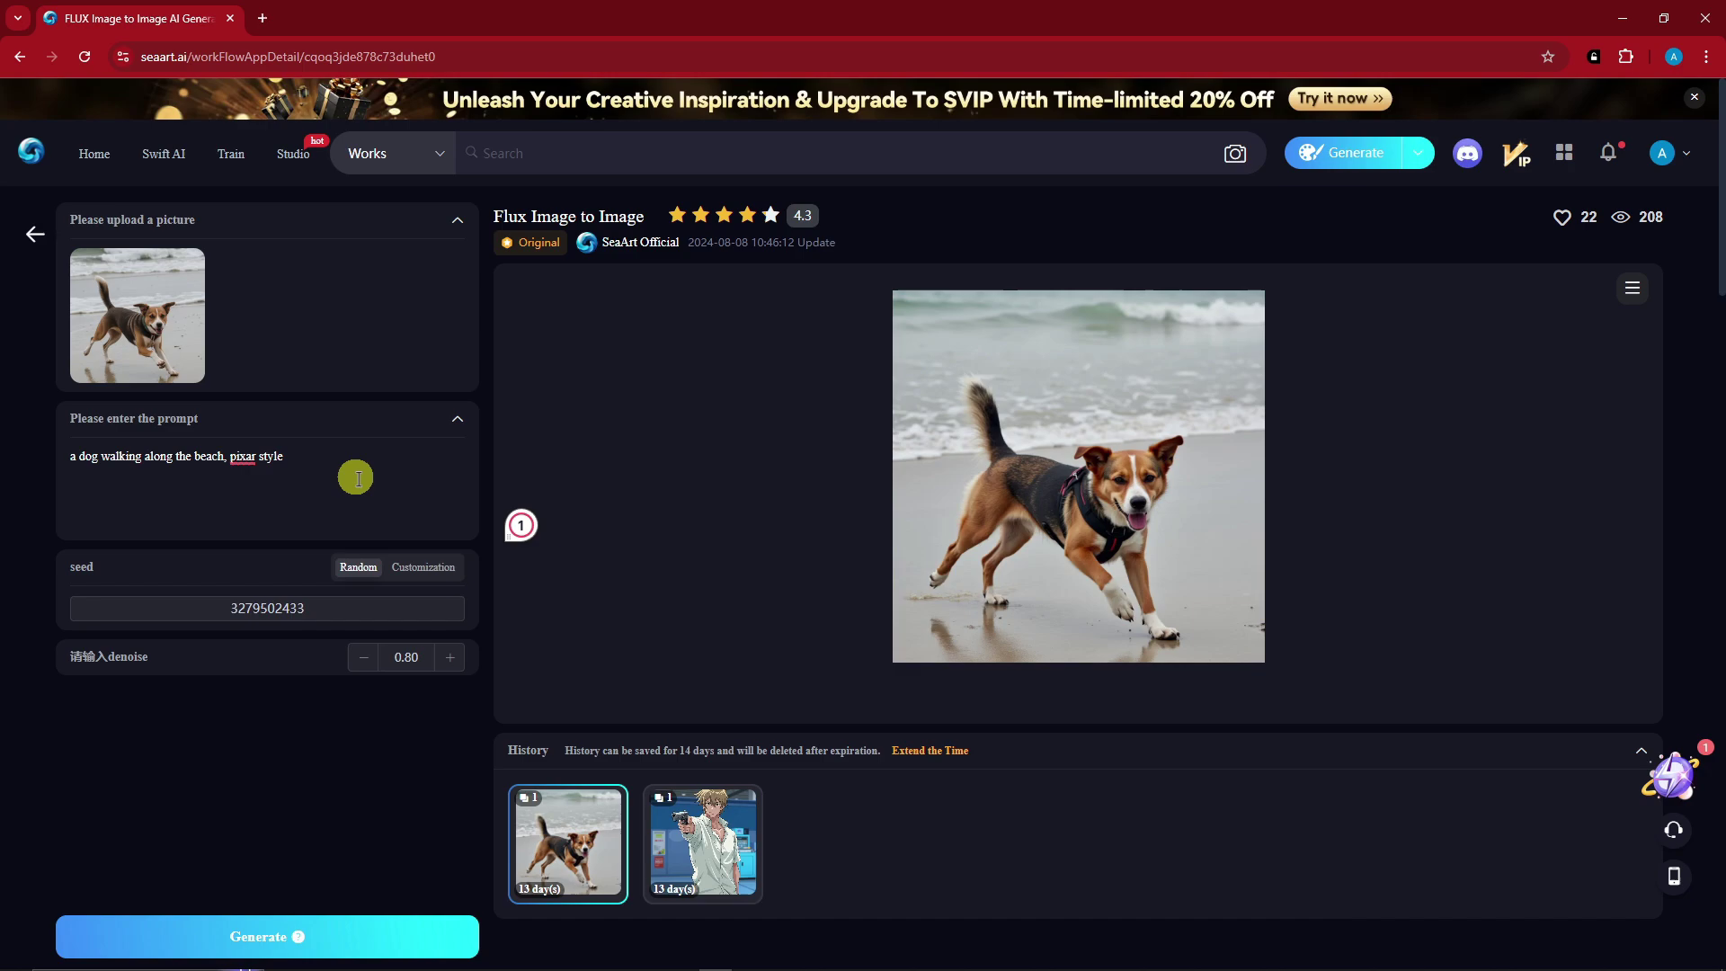
pyautogui.click(378, 939)
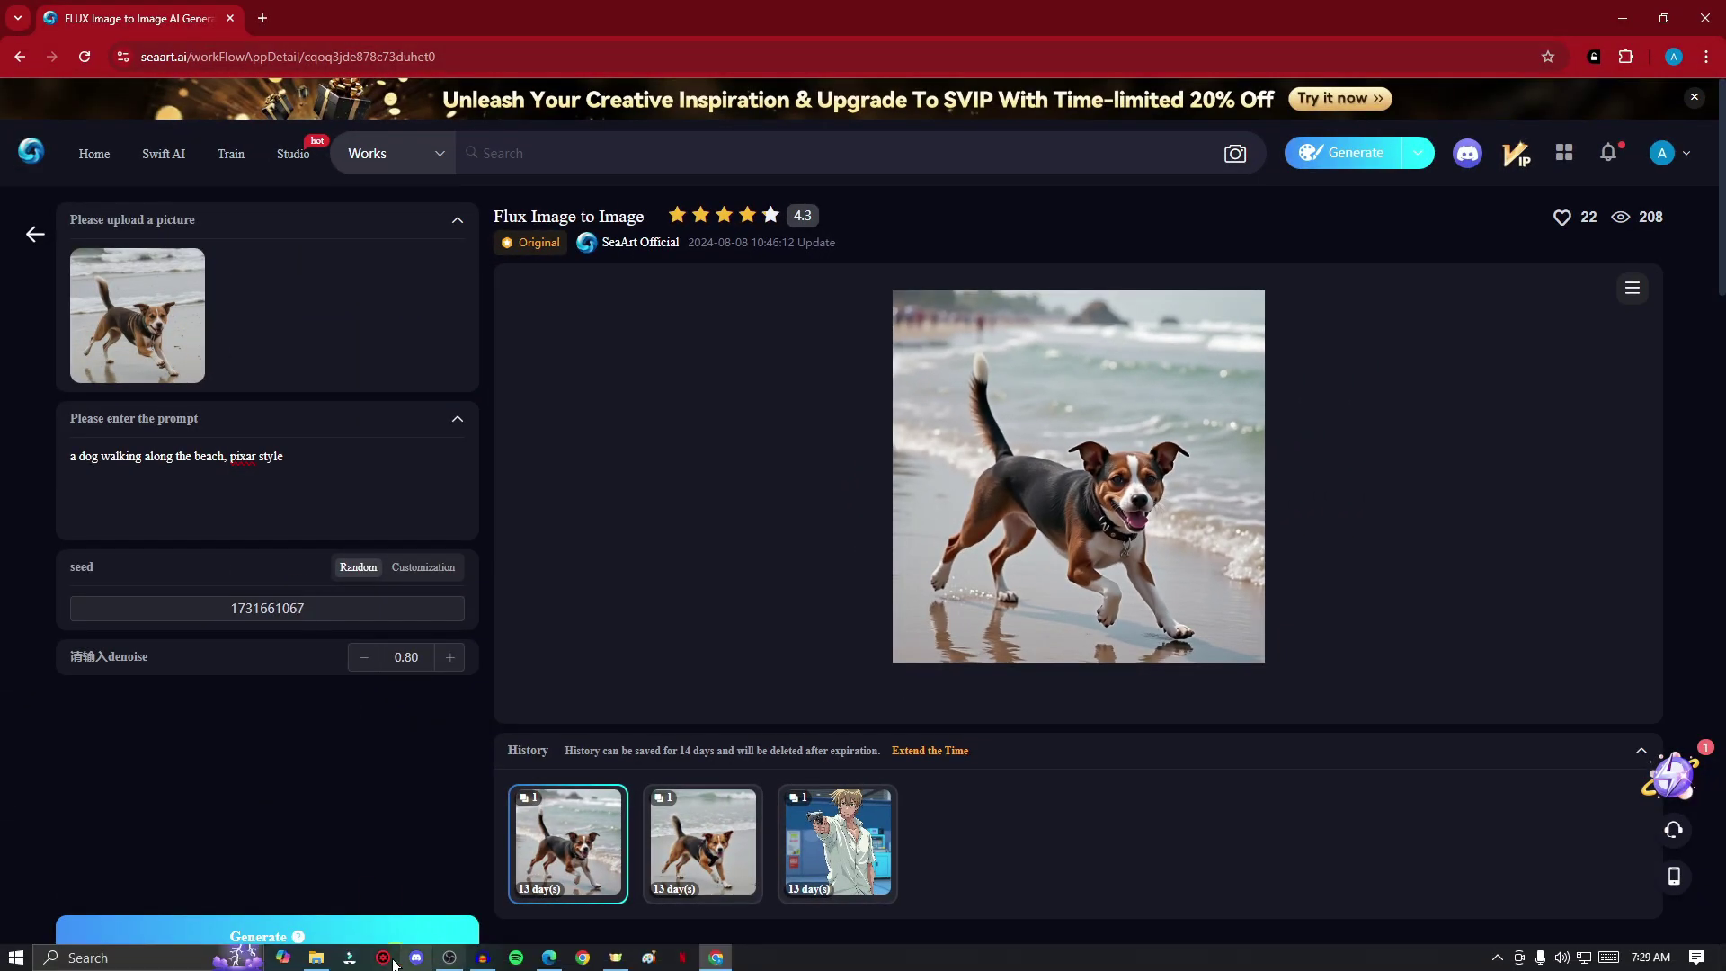
pyautogui.click(316, 958)
pyautogui.click(947, 617)
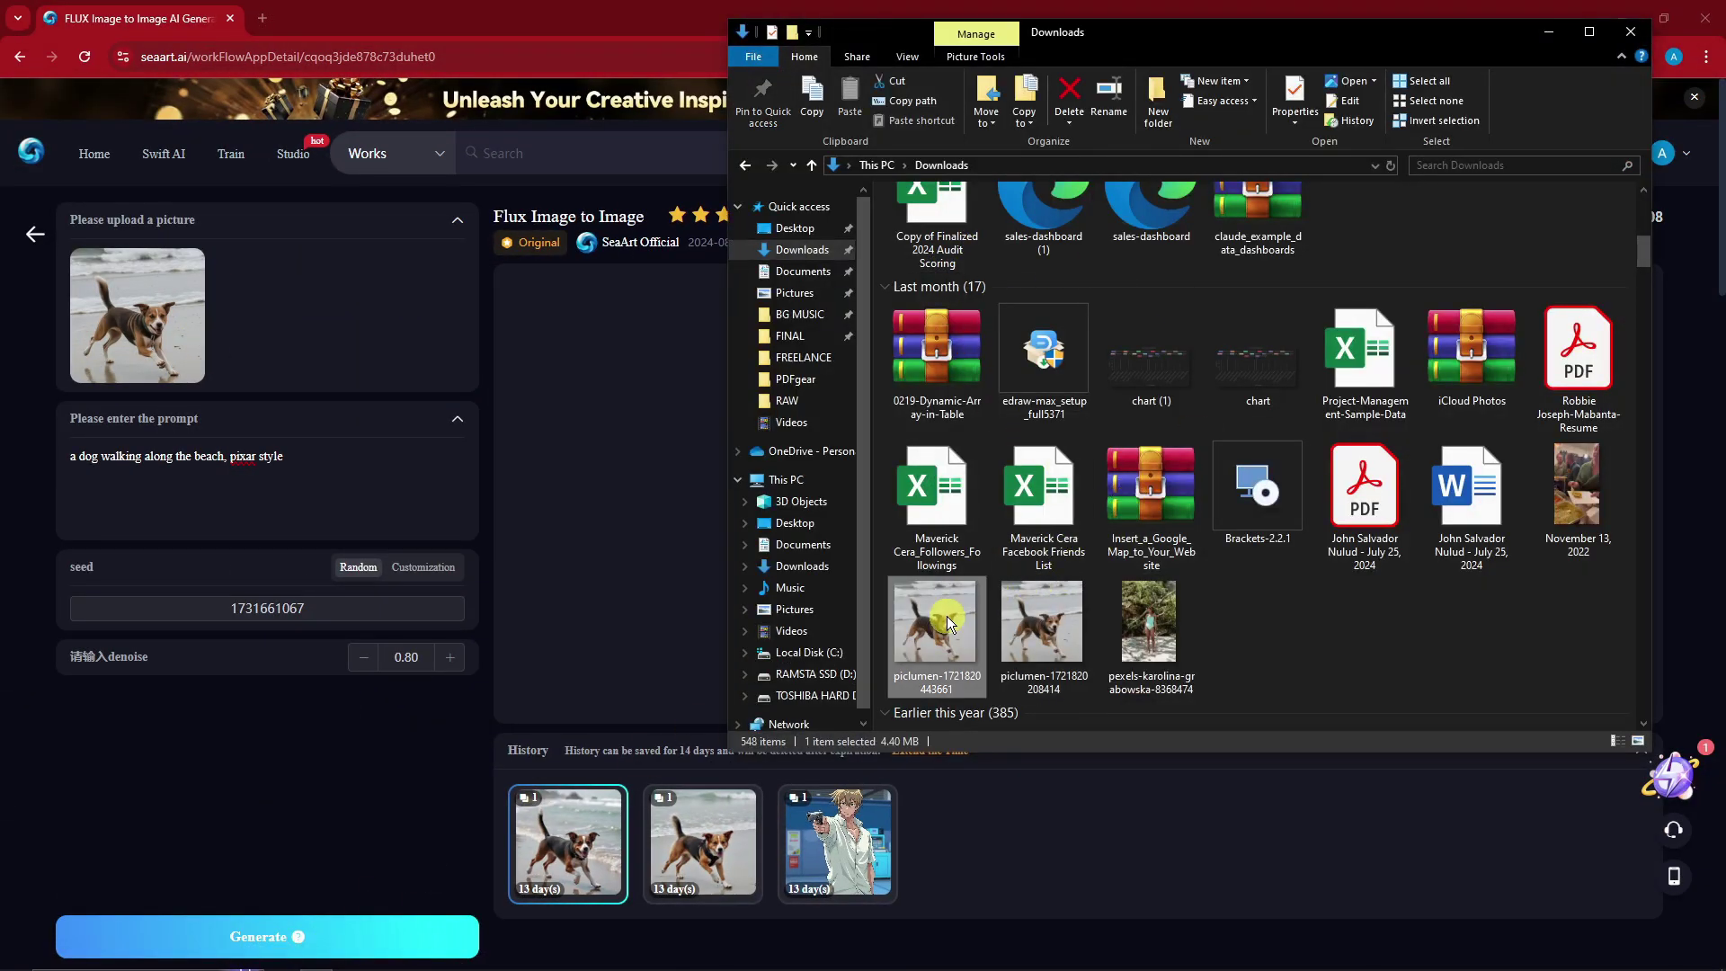
pyautogui.doubleClick(947, 617)
pyautogui.click(1631, 32)
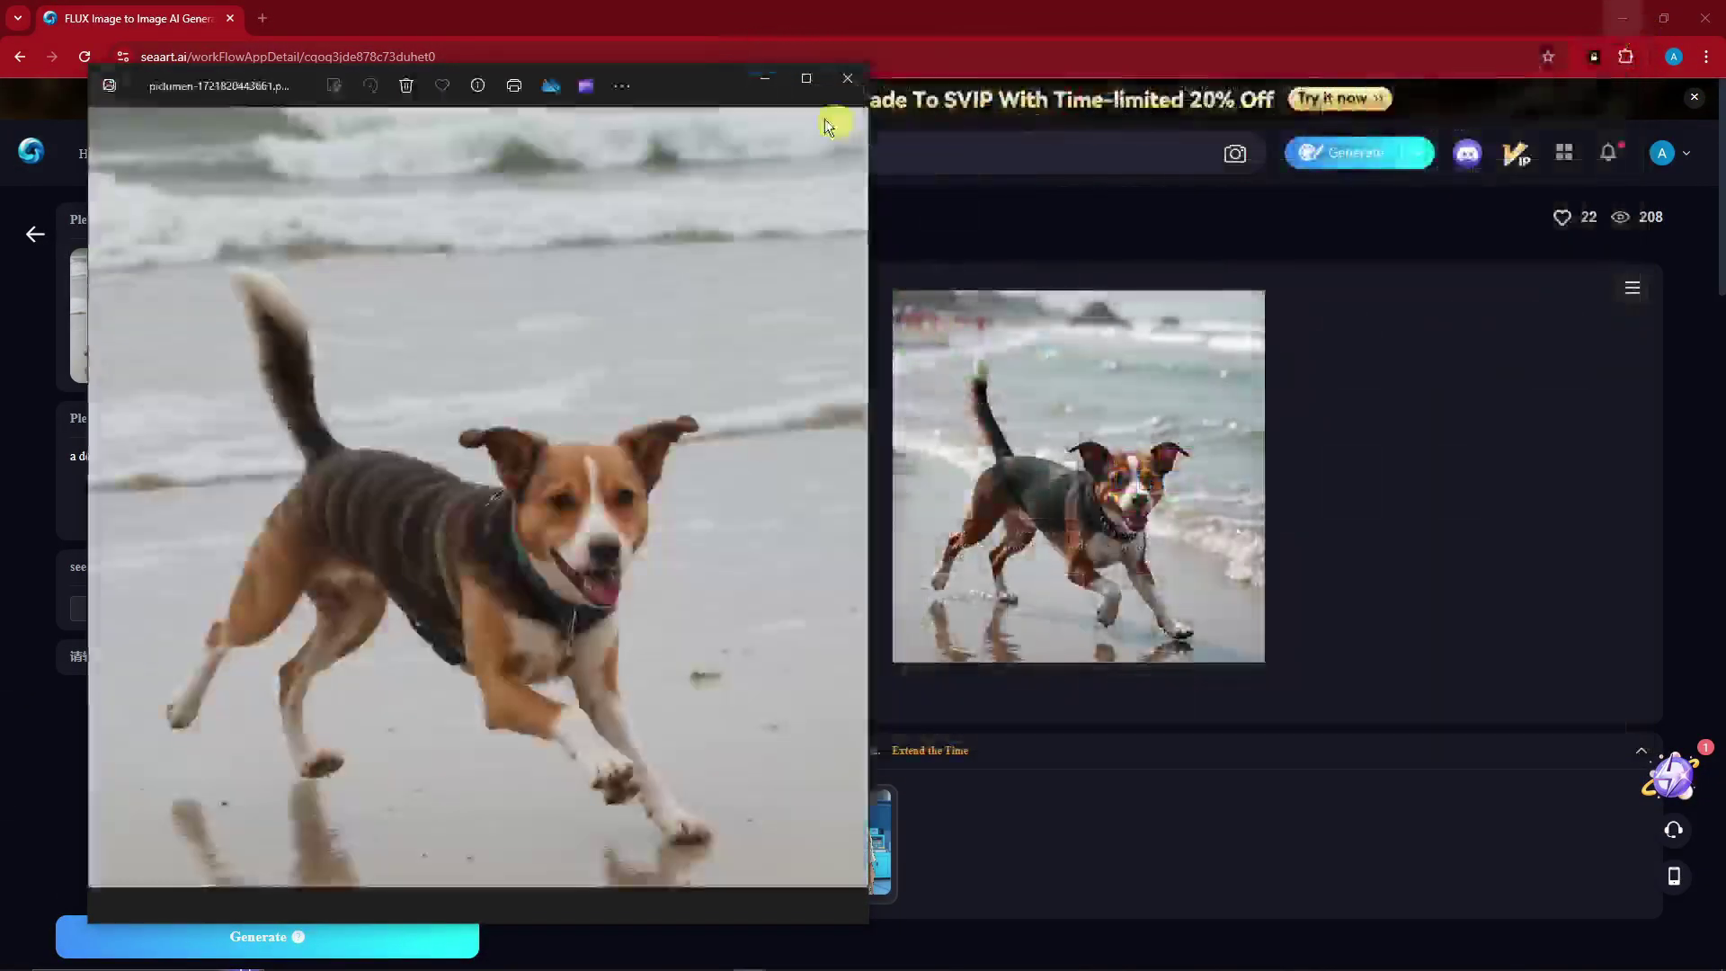
pyautogui.moveTo(698, 85); pyautogui.dragTo(719, 72)
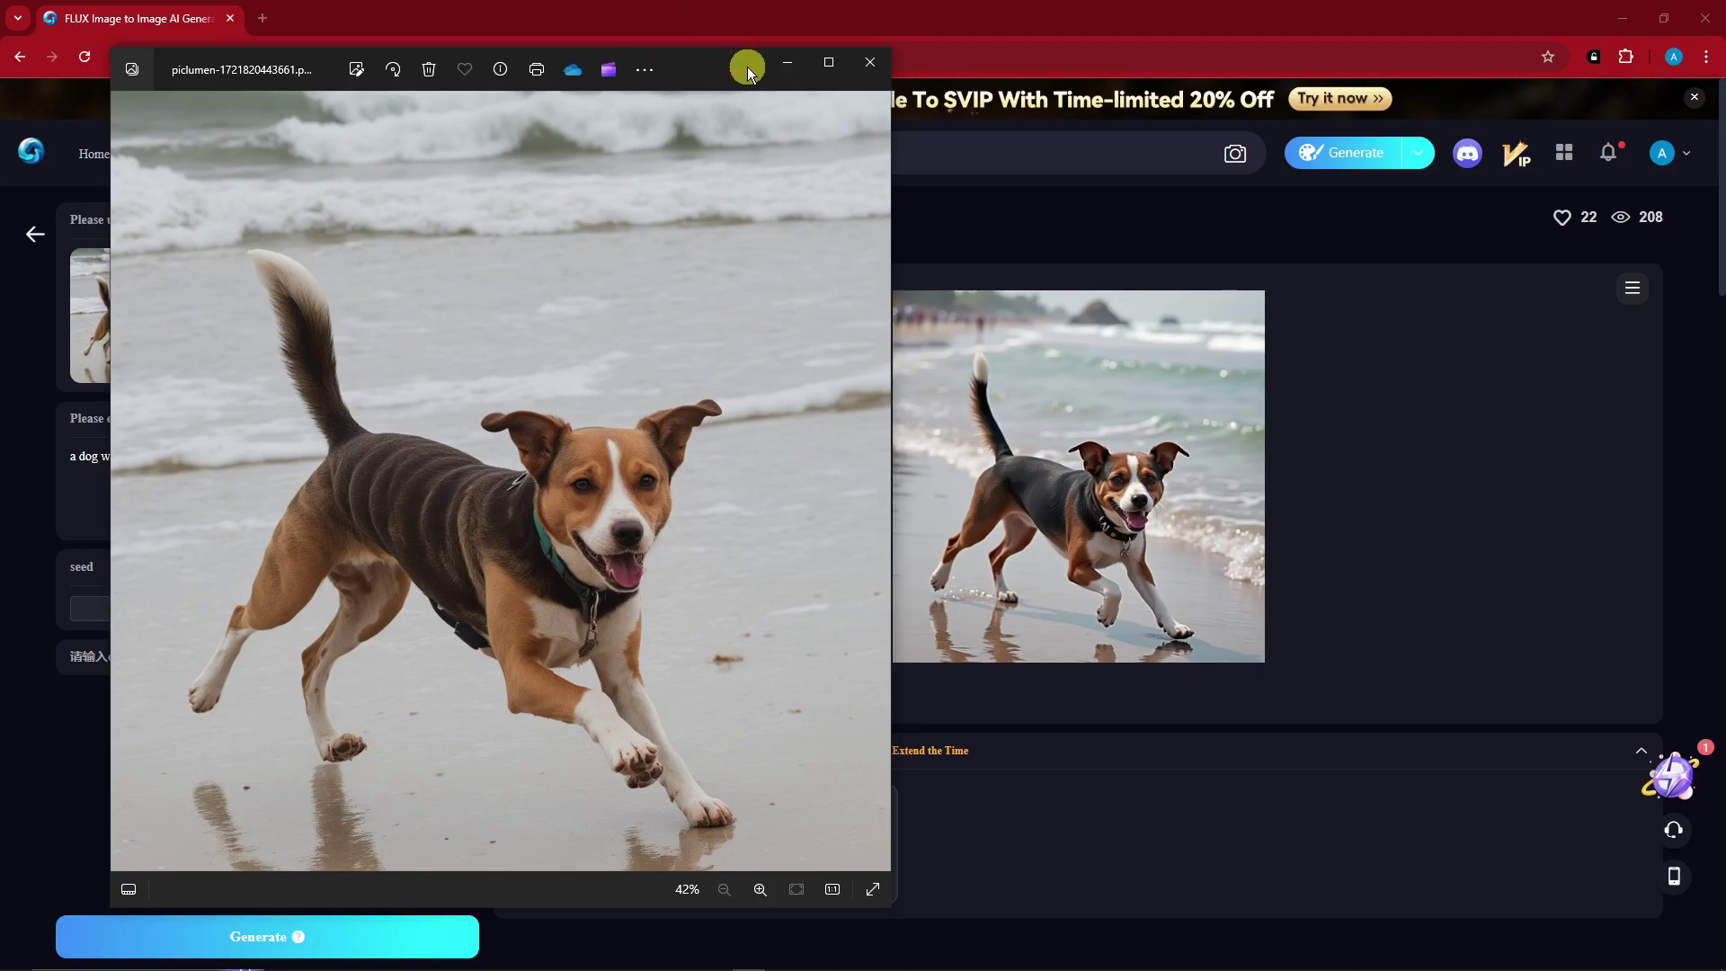
pyautogui.moveTo(748, 66); pyautogui.dragTo(721, 70)
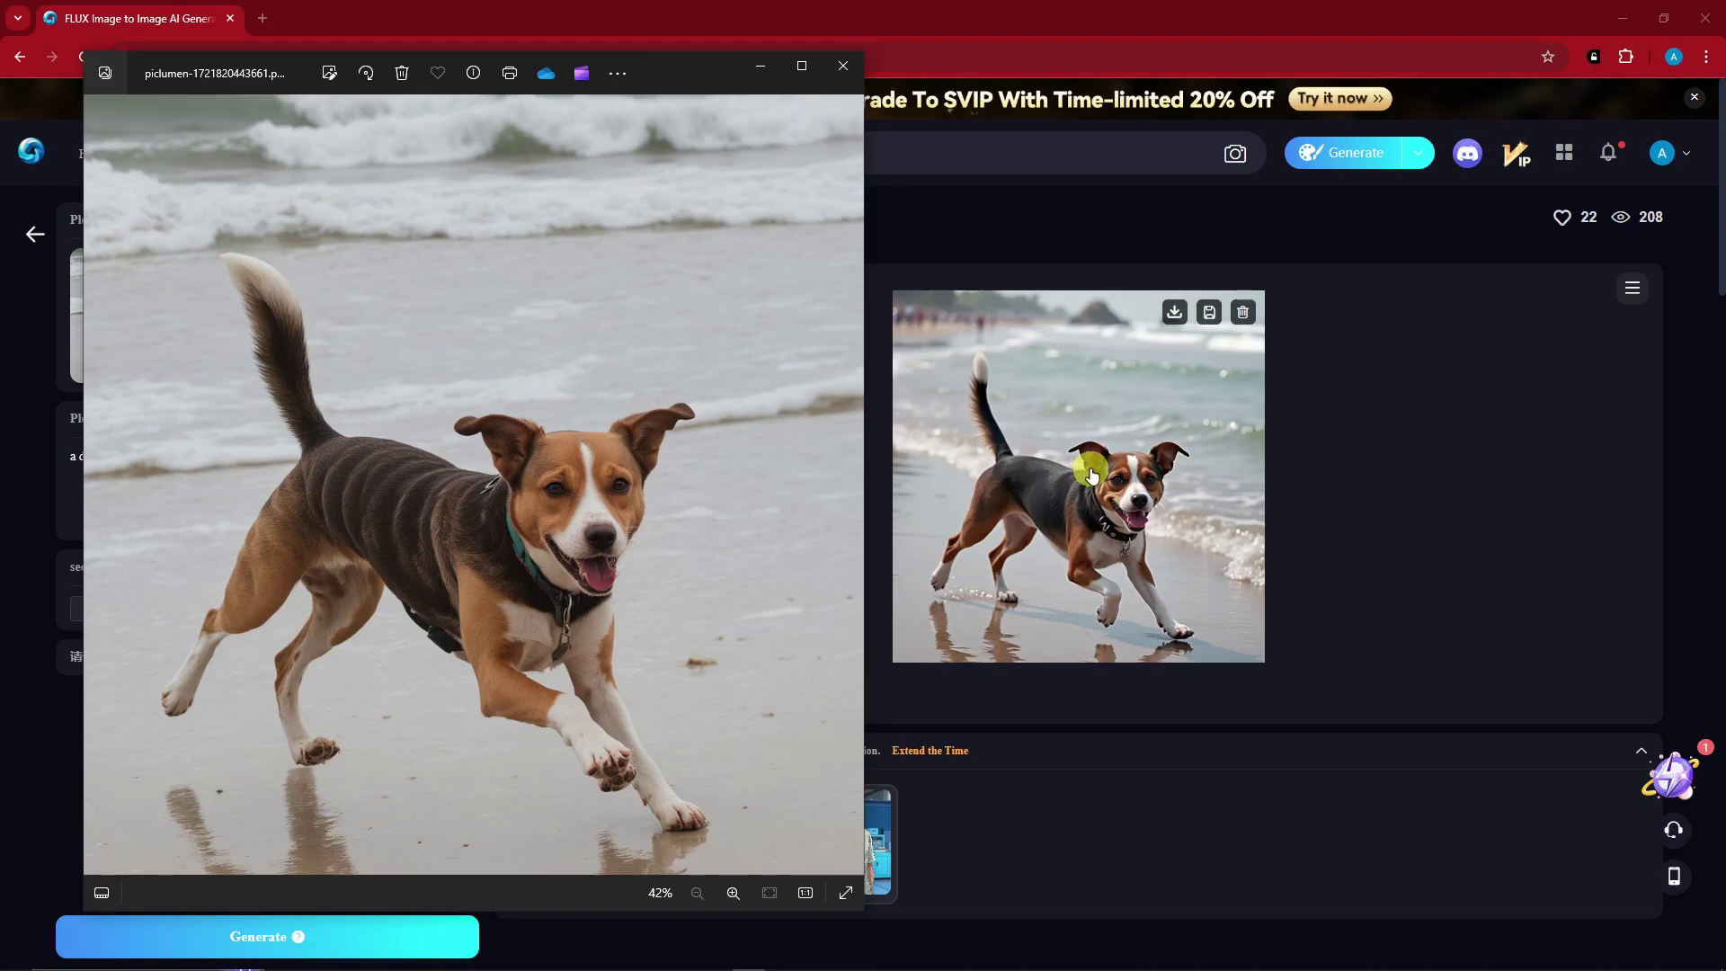
pyautogui.click(844, 66)
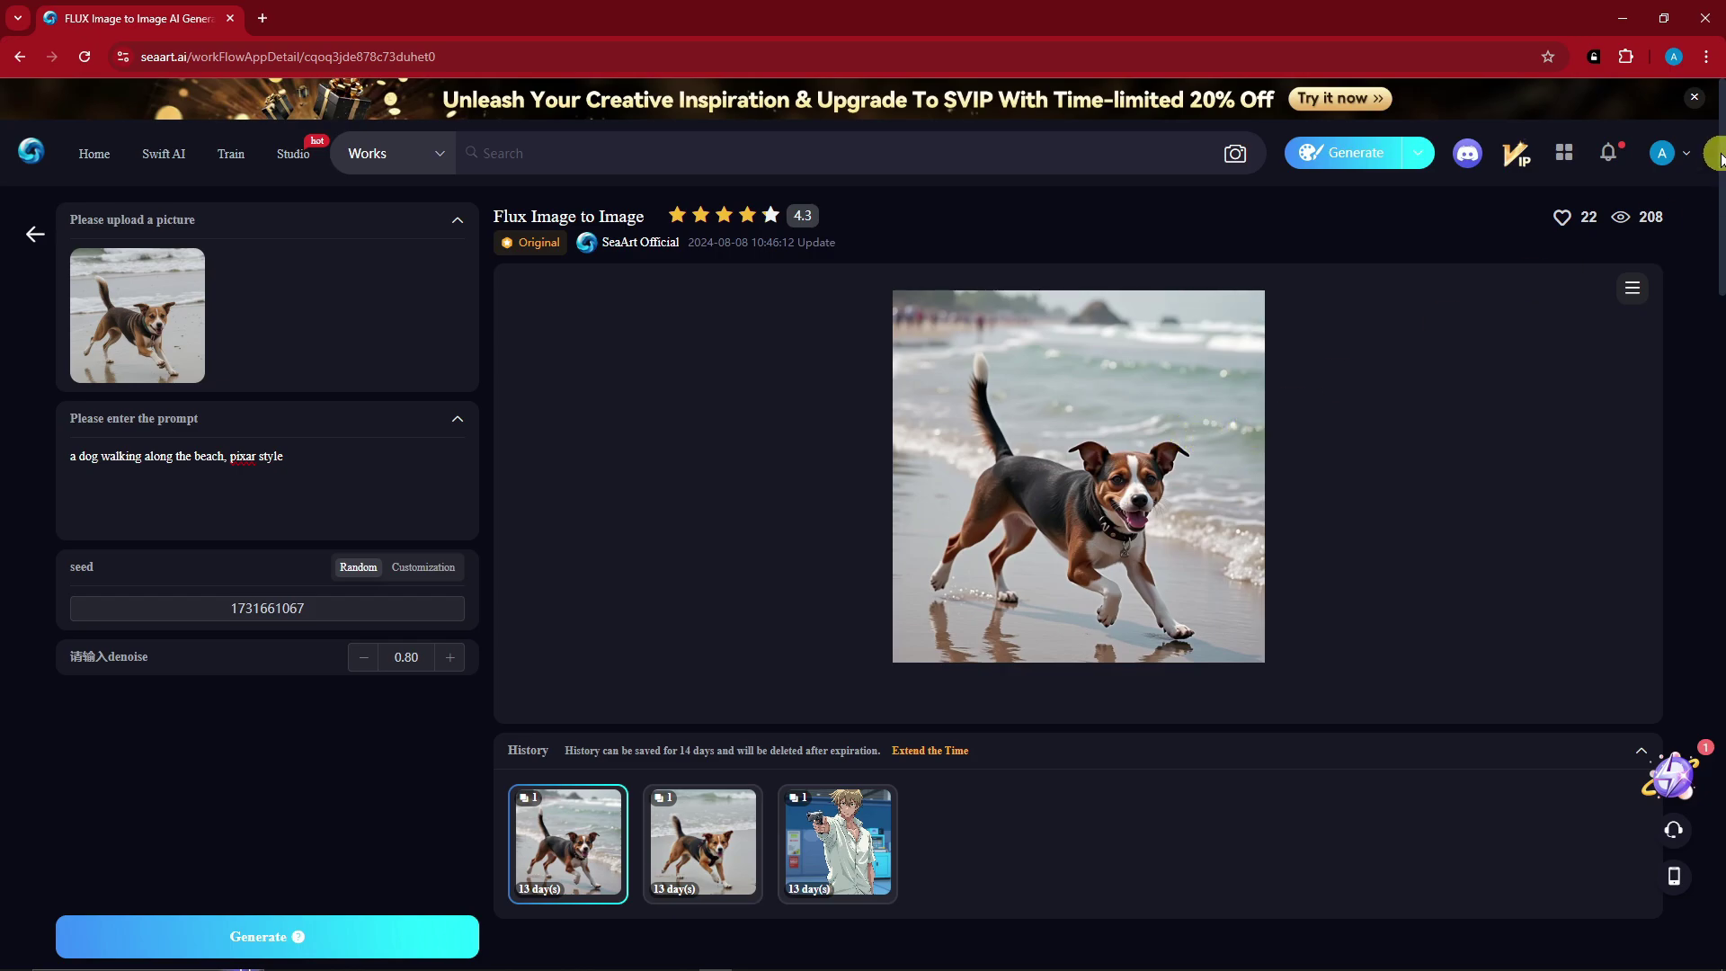
# Examine the "FLUX: AI Art Generator from Image" section below the generation history.
pyautogui.scroll(-4, 1720, 159)
pyautogui.scroll(3, 1720, 162)
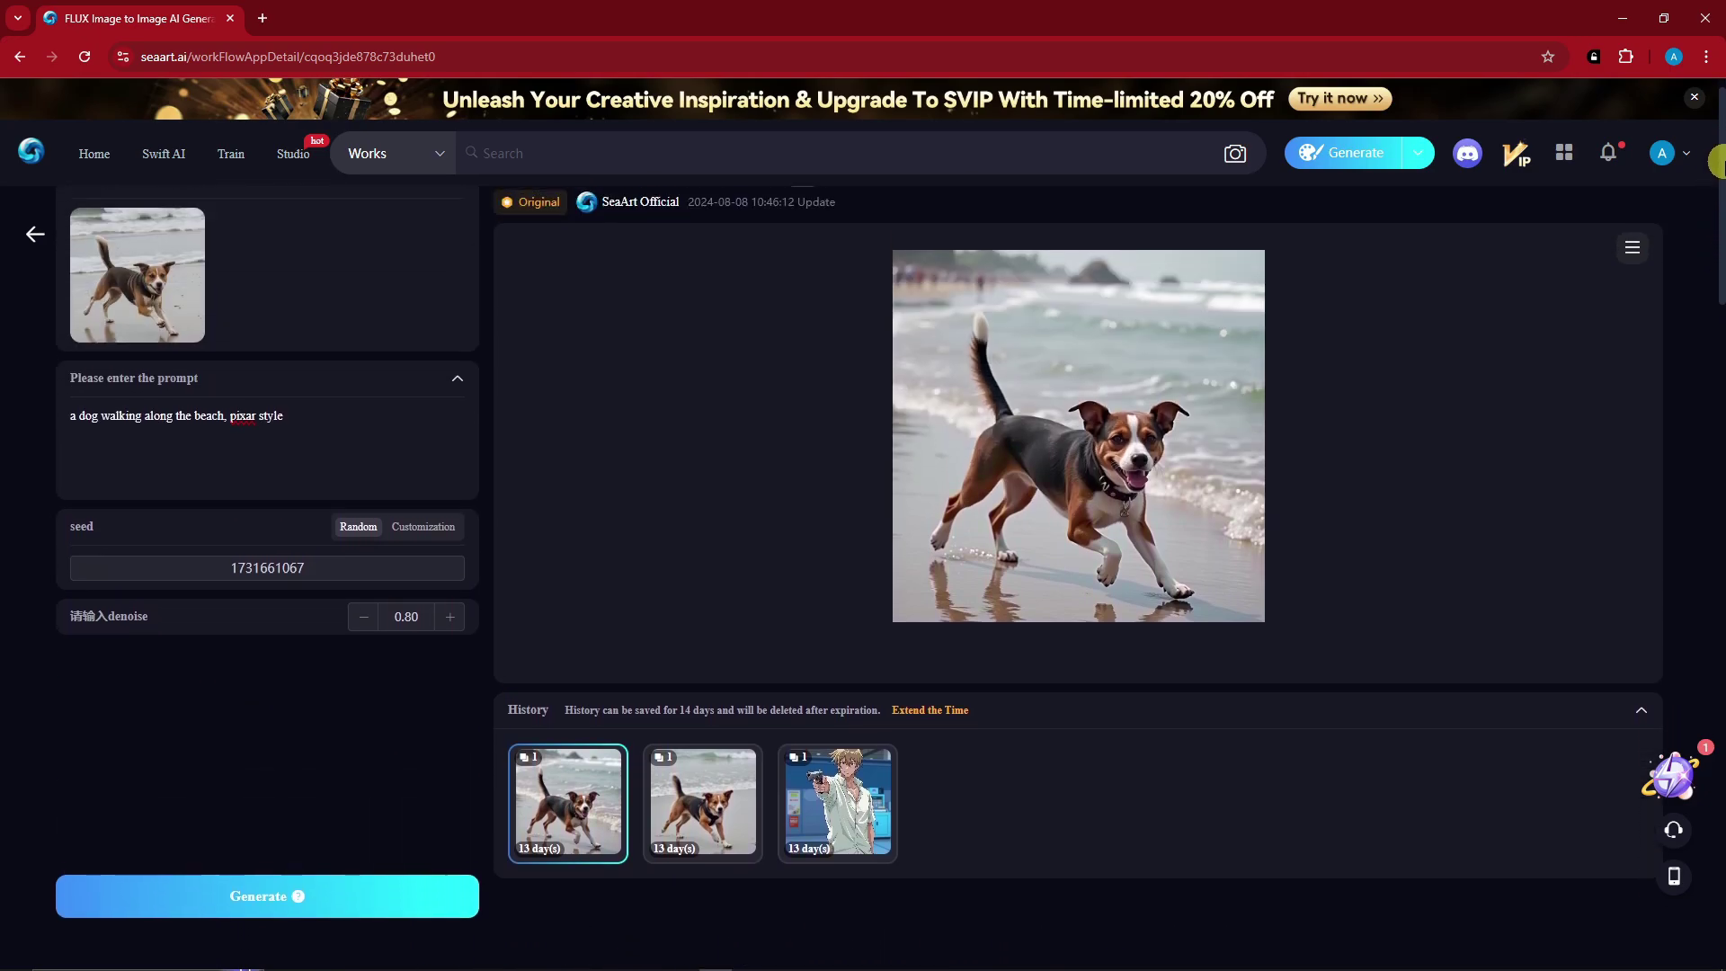
pyautogui.scroll(1, 1720, 157)
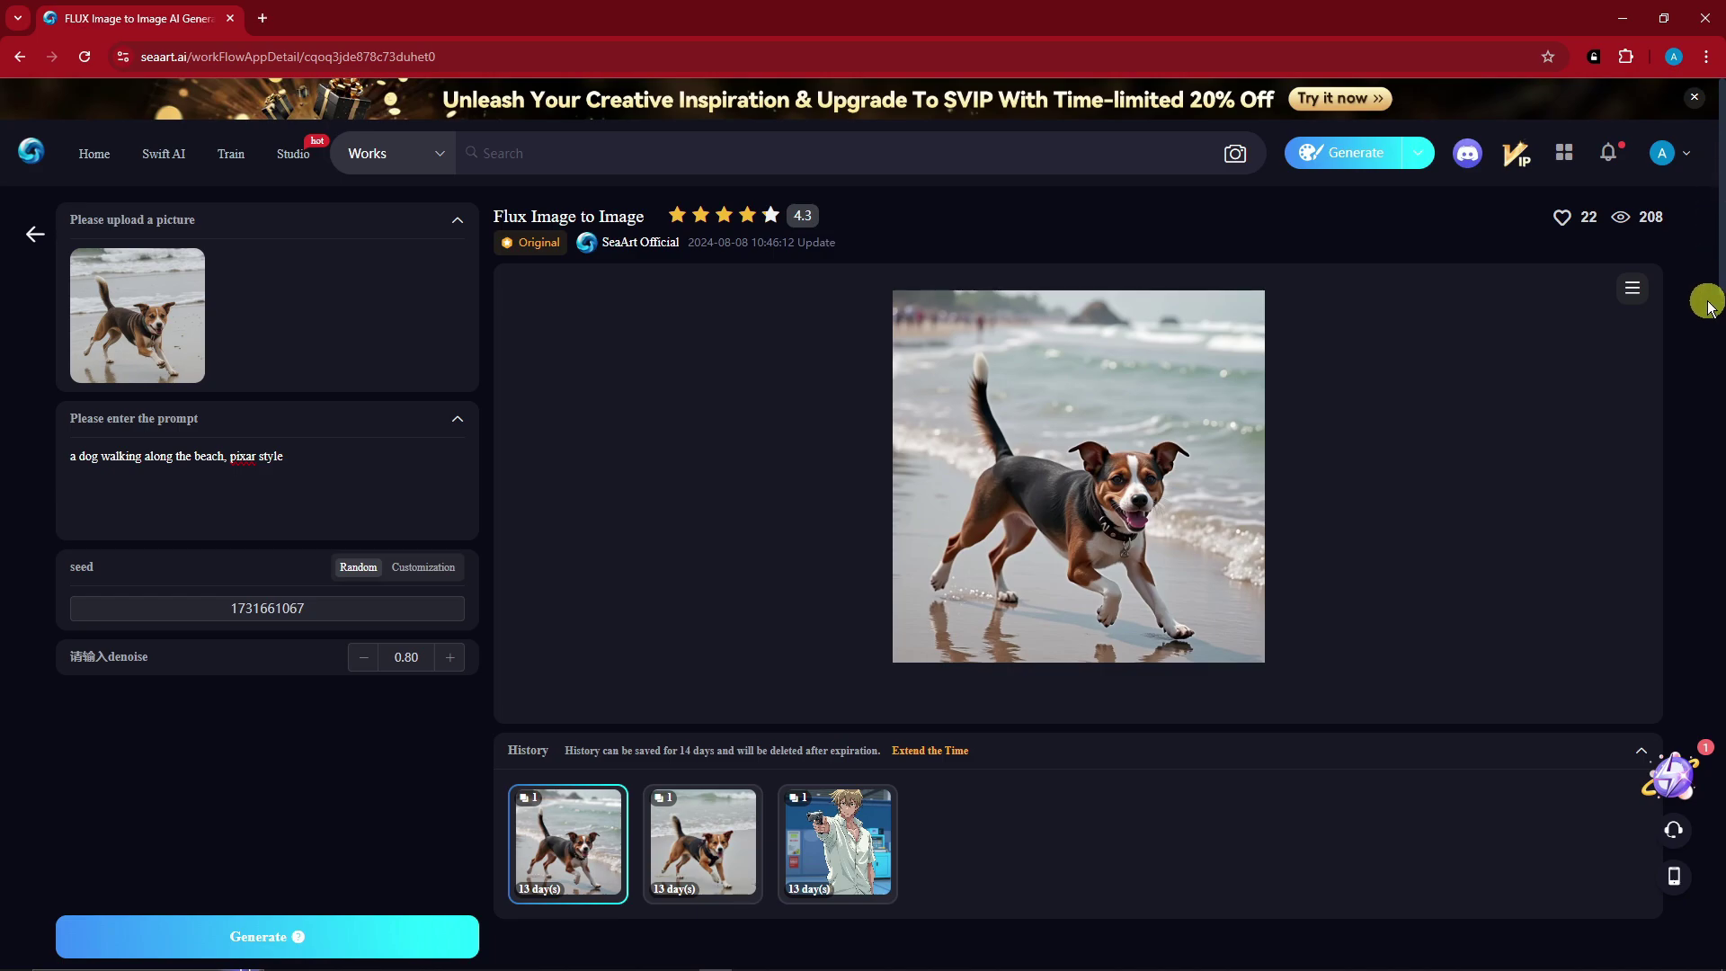
pyautogui.scroll(-2, 1720, 323)
pyautogui.scroll(-1, 1720, 324)
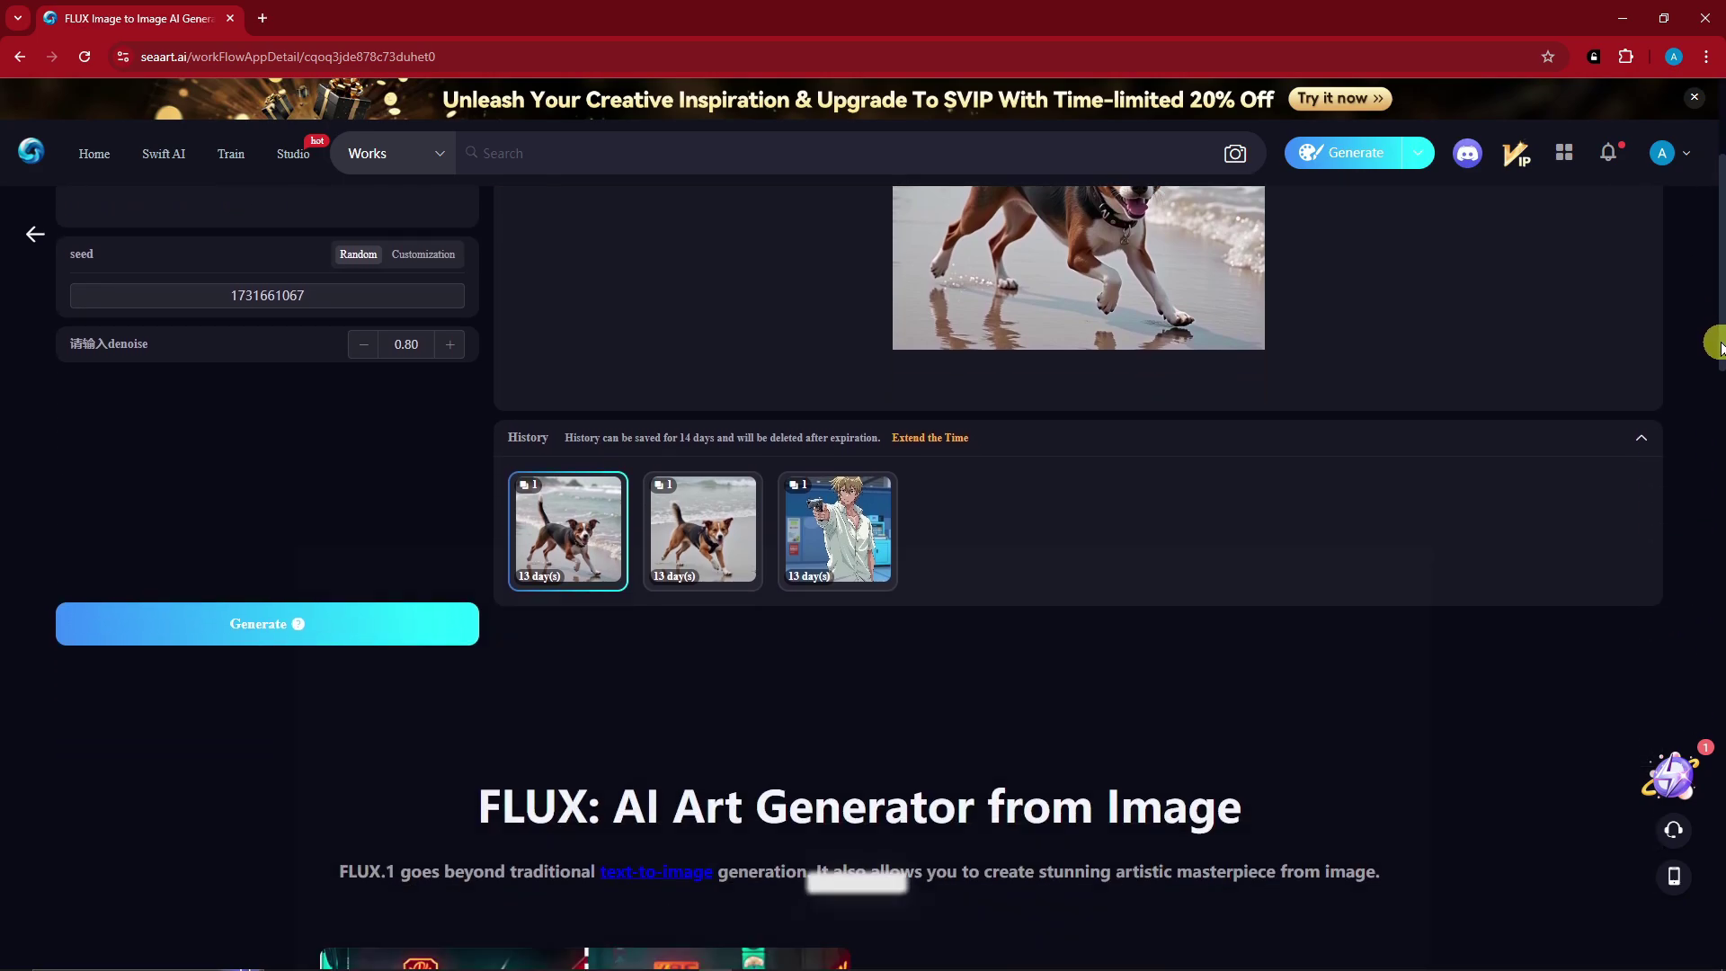
pyautogui.scroll(-2, 1720, 387)
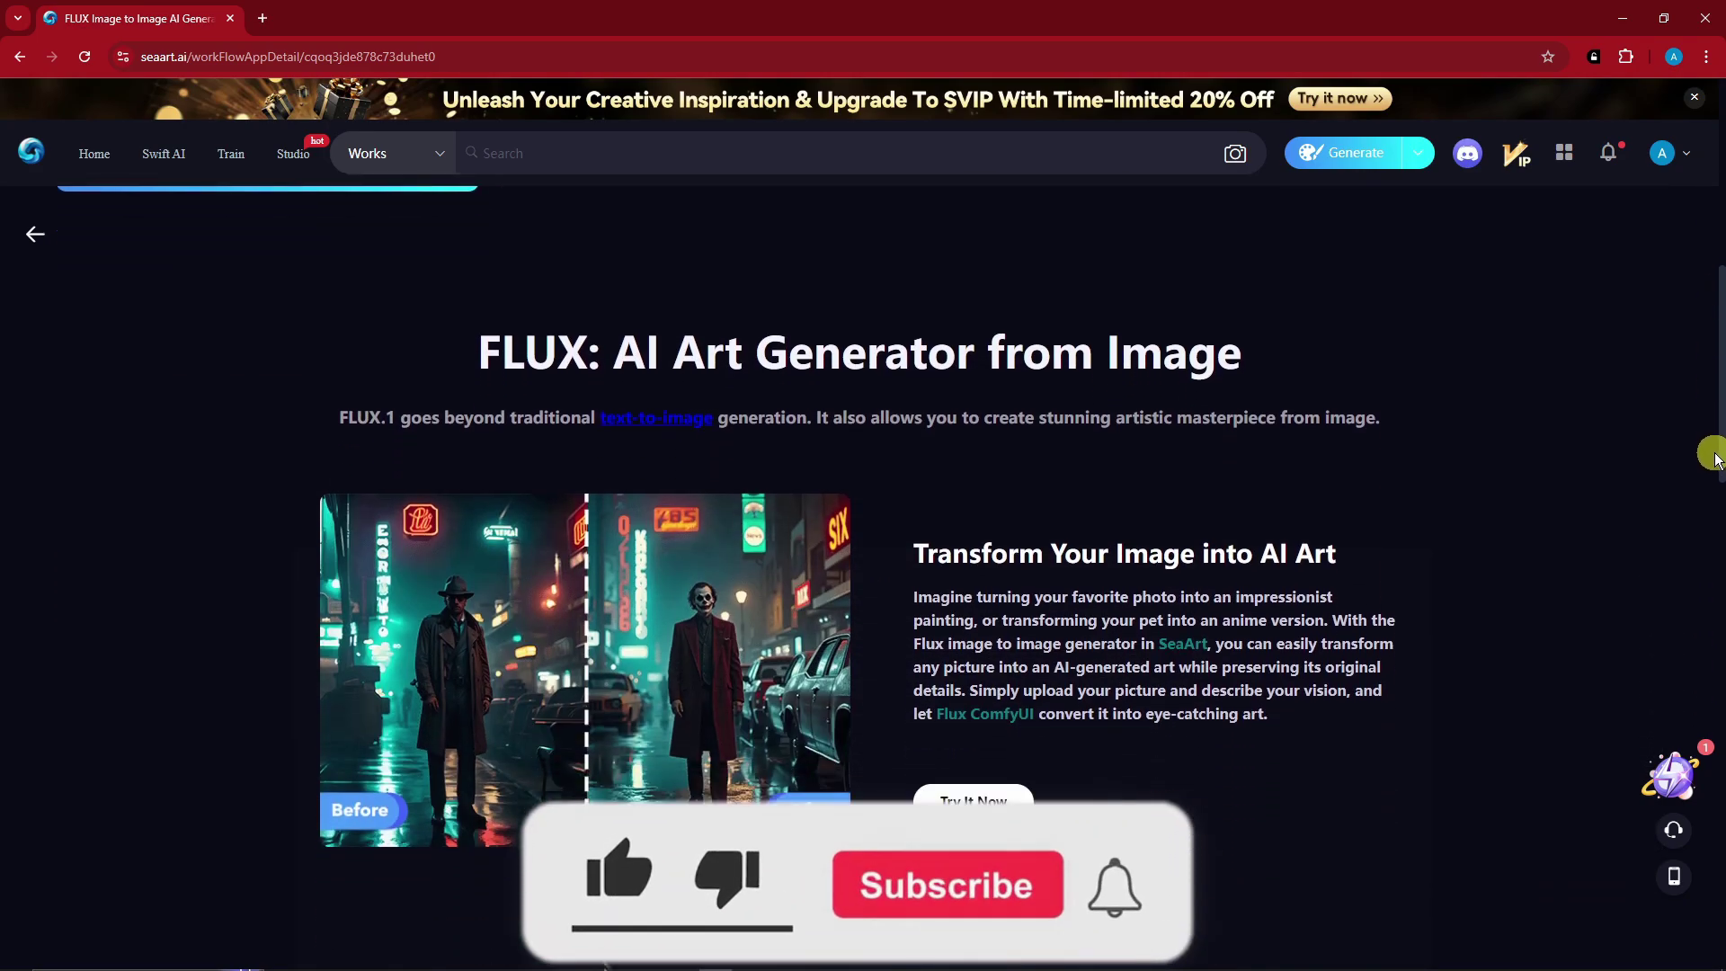